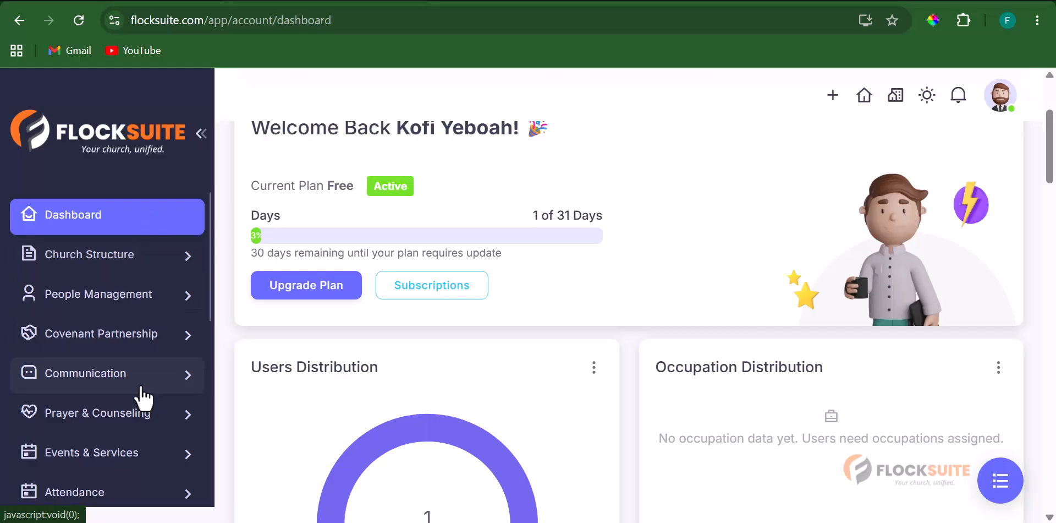
- Expand People Management in the sidebar to list All Users, Members, Import Users and more
left_click(197, 306)
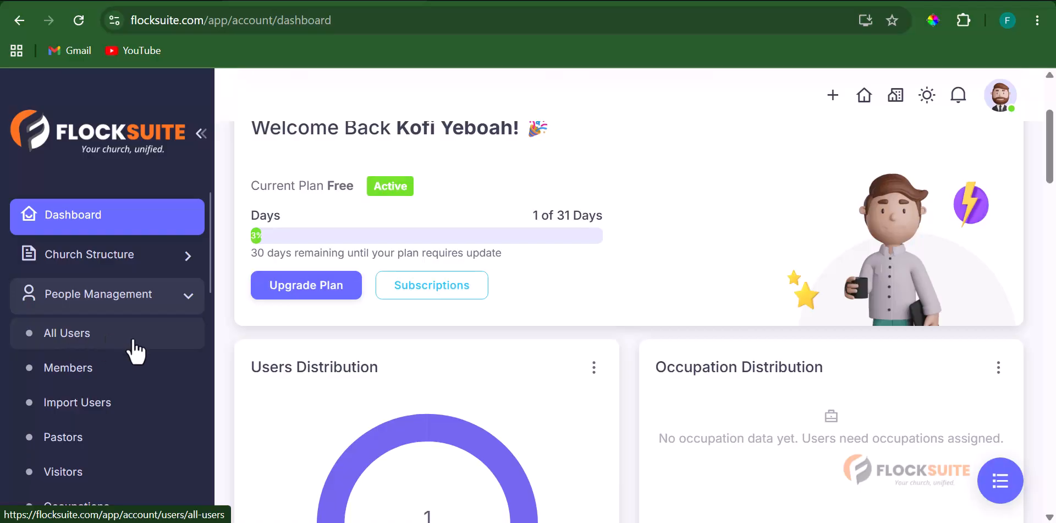
scroll(107, 374, "down", 1)
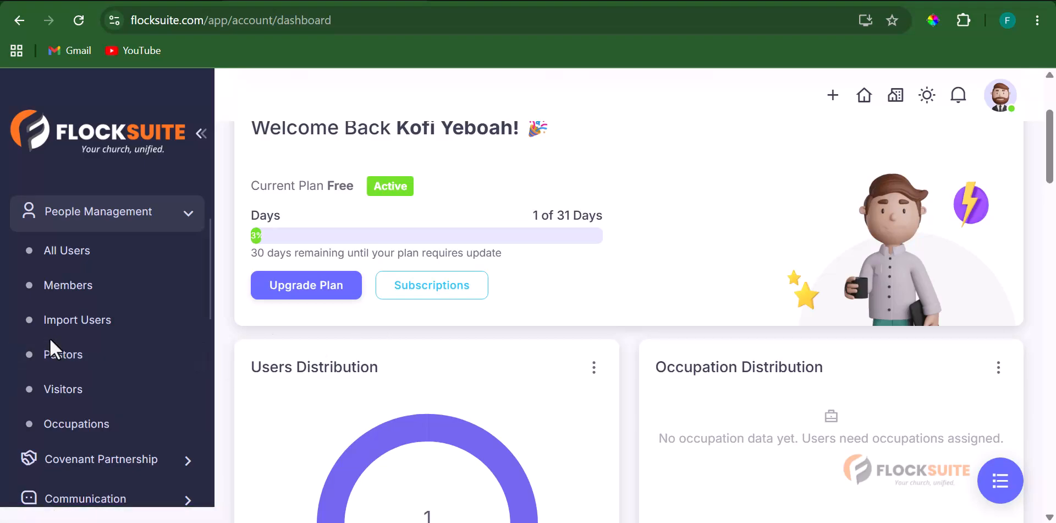
- Open the Members page and scroll through its empty All Members table
left_click(70, 285)
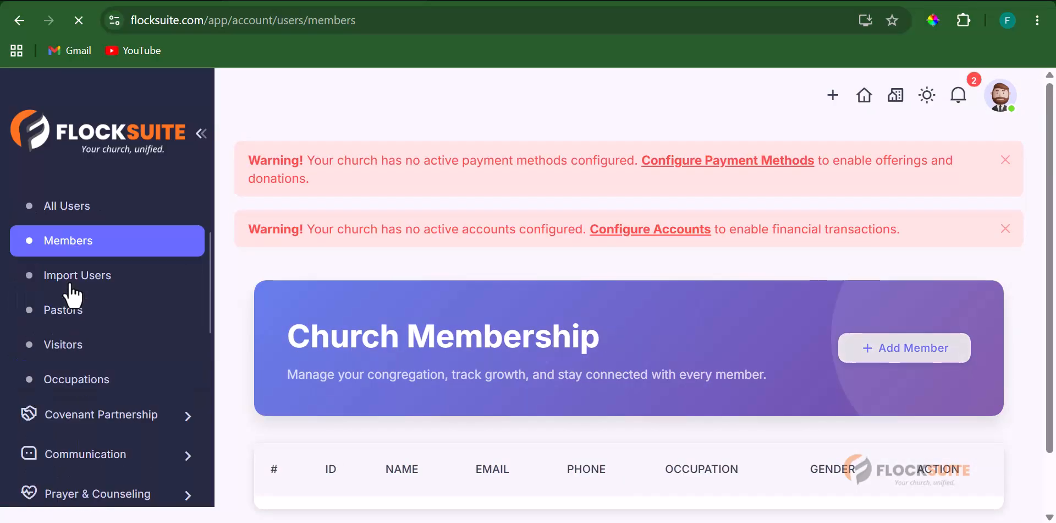
scroll(589, 297, "down", 5)
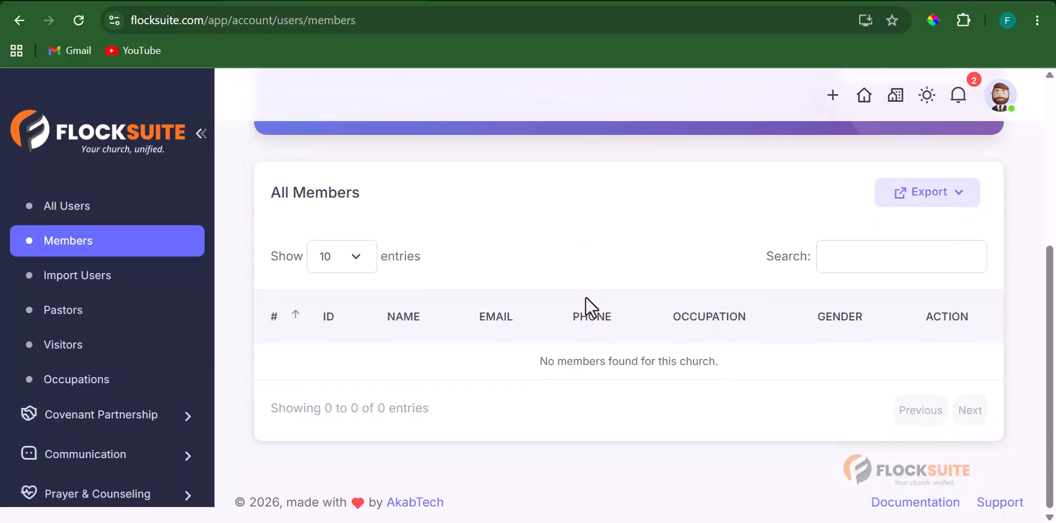
scroll(585, 296, "up", 5)
scroll(672, 359, "down", 5)
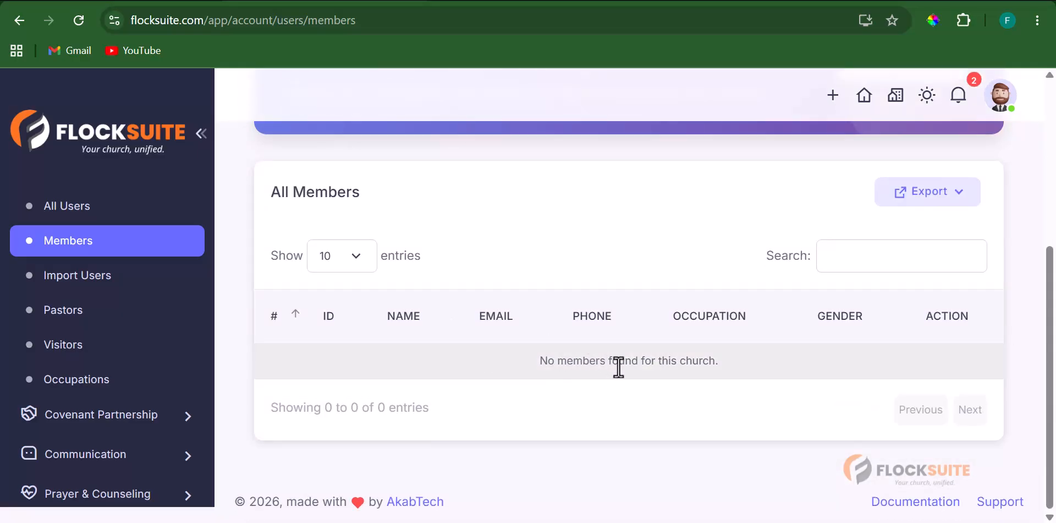
scroll(618, 368, "up", 3)
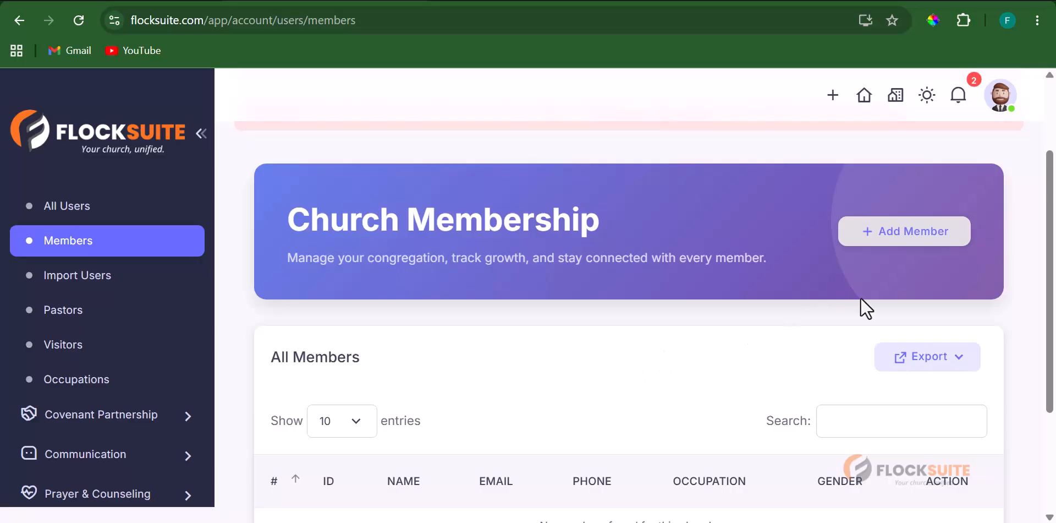
- Open the Add Member form and look over its fields
left_click(912, 234)
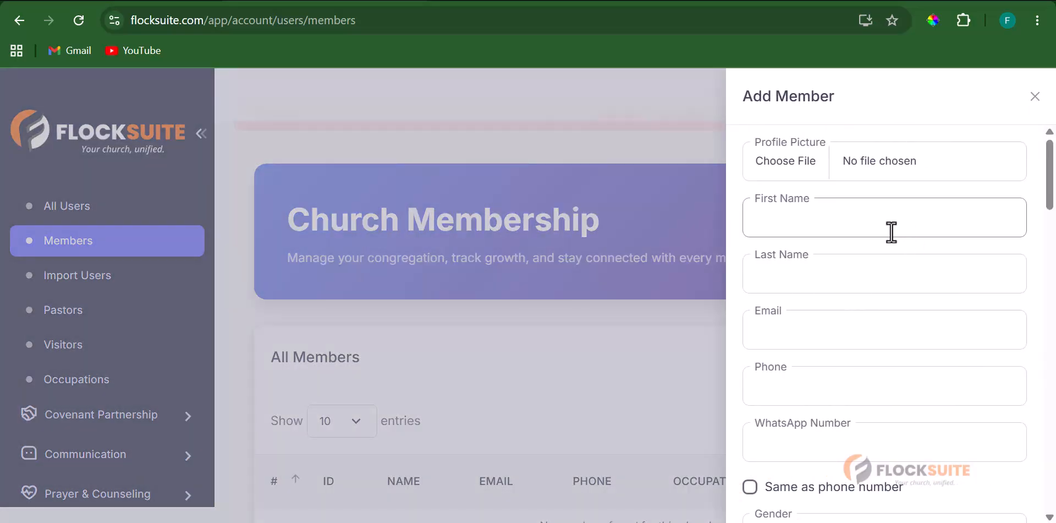
scroll(841, 370, "down", 8)
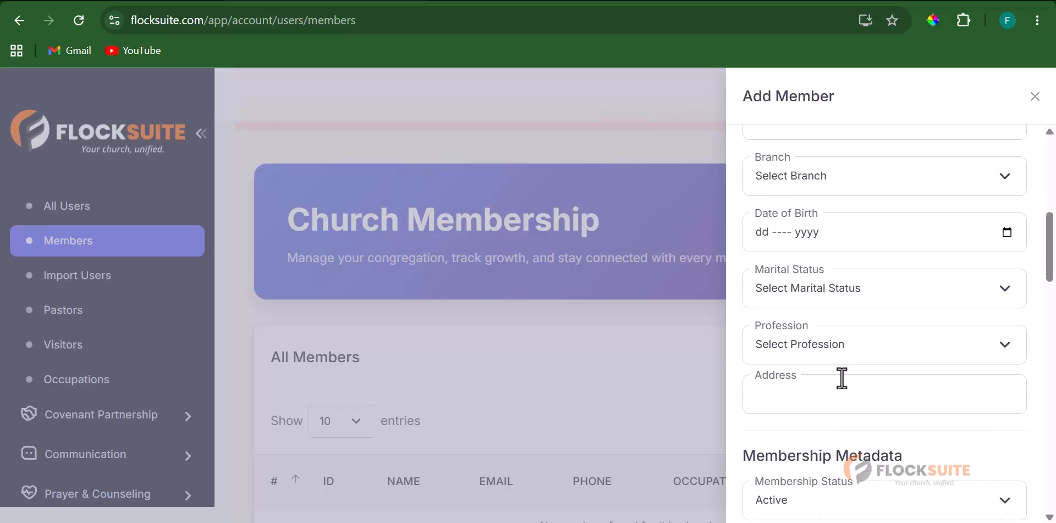
scroll(841, 363, "up", 8)
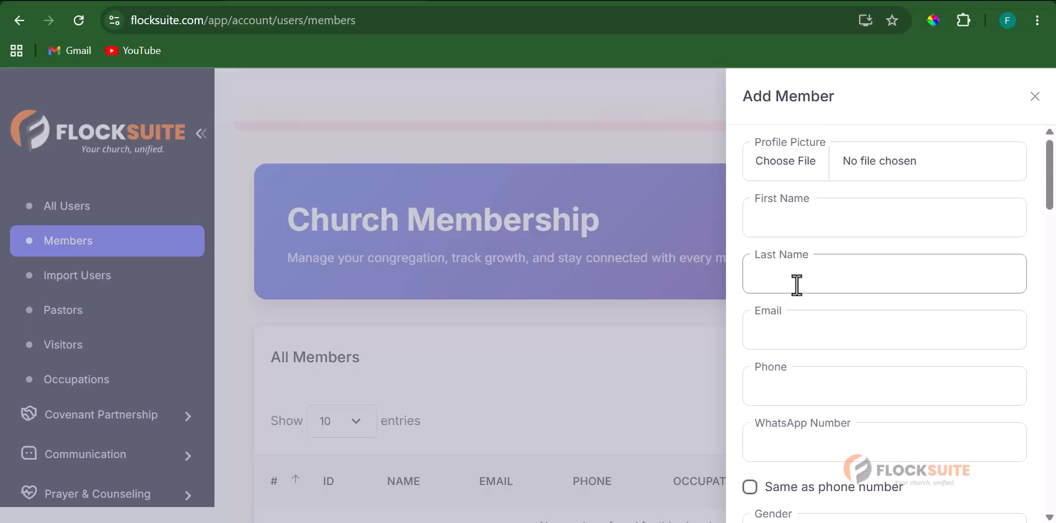
scroll(819, 407, "down", 3)
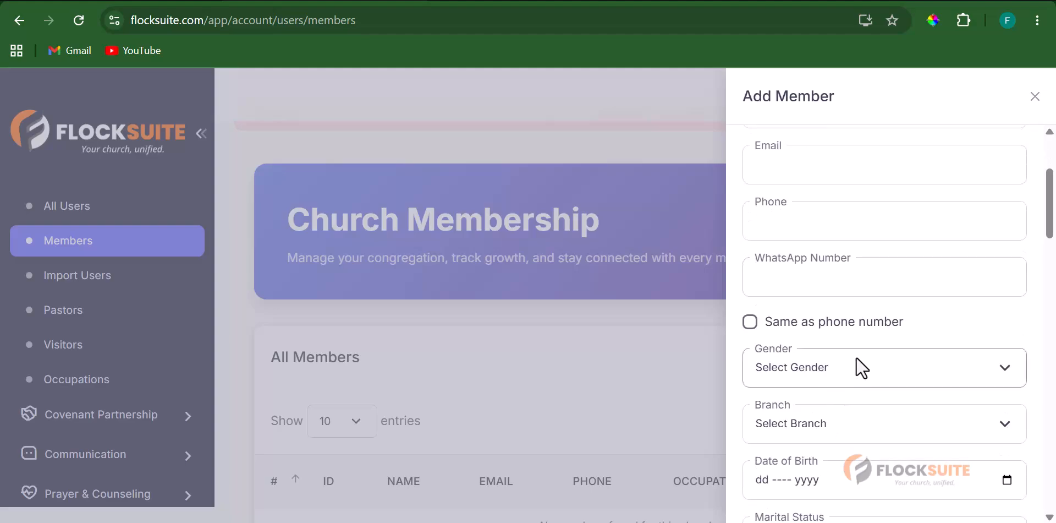
scroll(820, 371, "down", 3)
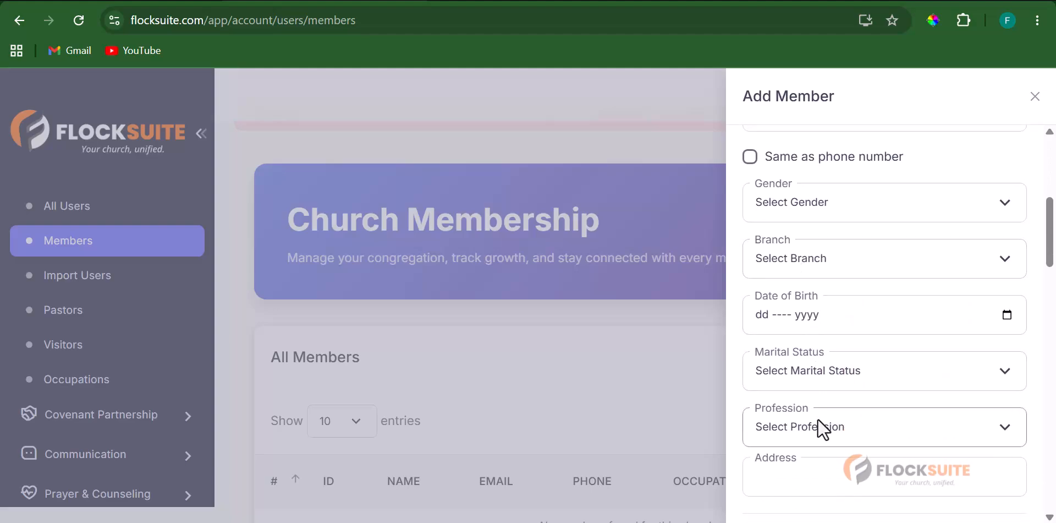
scroll(838, 422, "up", 2)
scroll(839, 423, "up", 4)
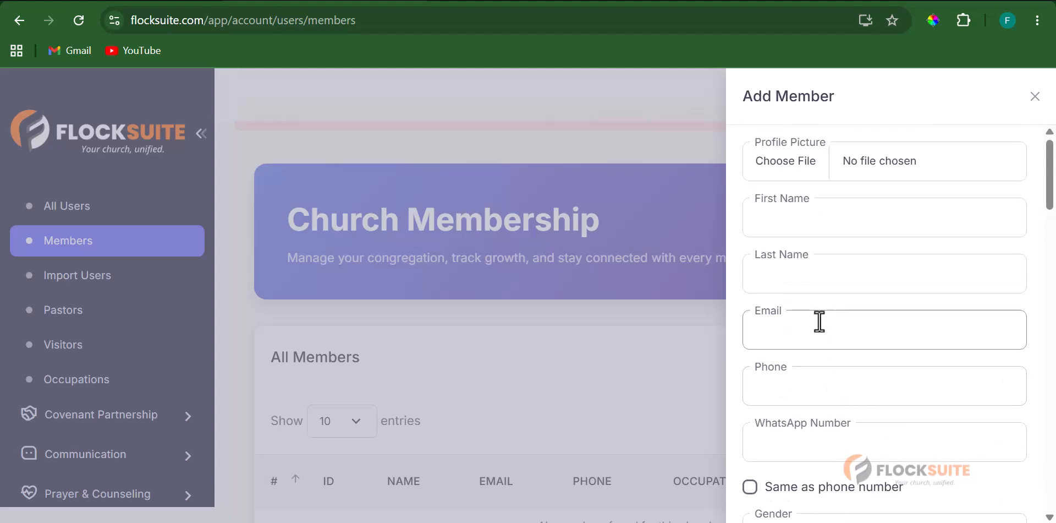
- Enter the member's first name, last name and pasted e-mail address
left_click(833, 225)
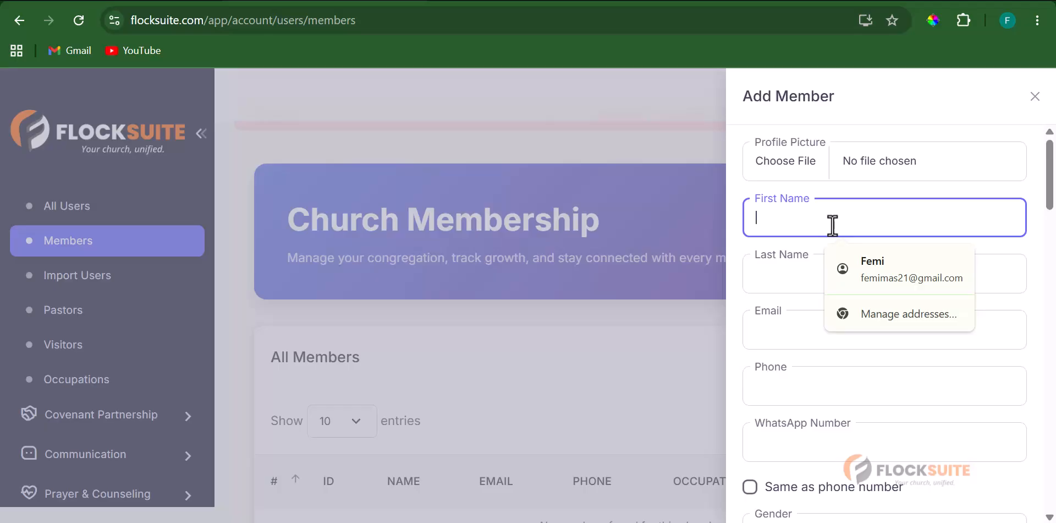
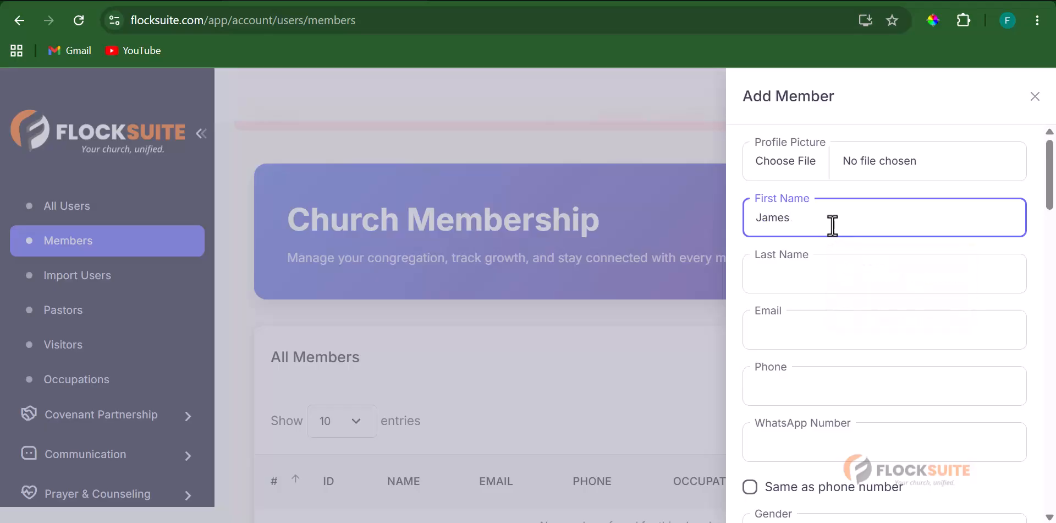
key("Tab")
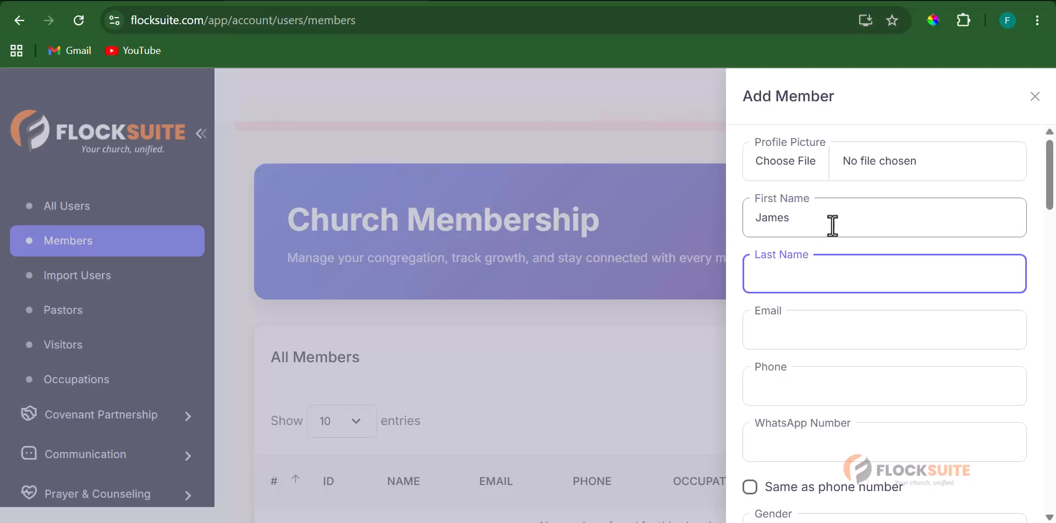
key("Tab")
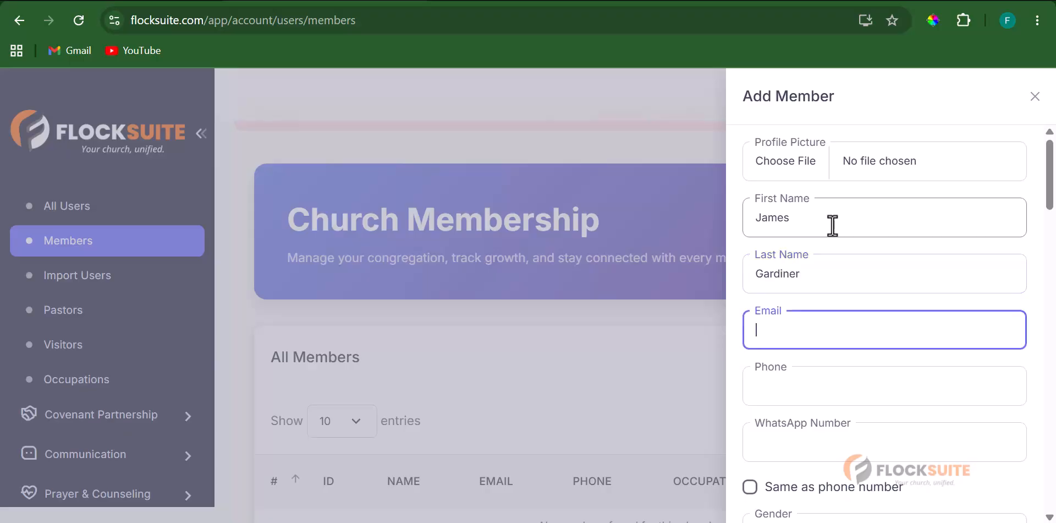
key("ctrl+v")
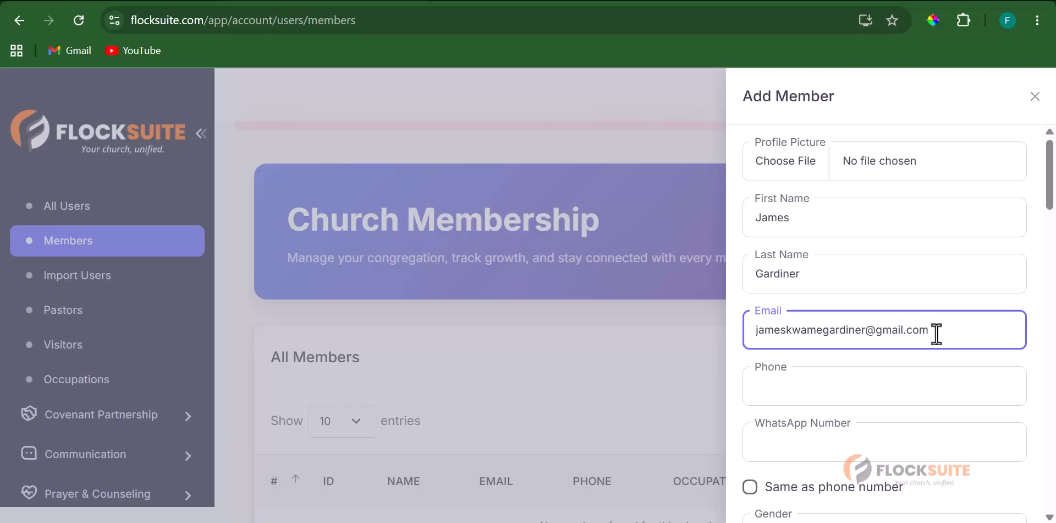
- Enter the member's phone number, ending the last digit with 2, and reuse it for WhatsApp
left_click(875, 380)
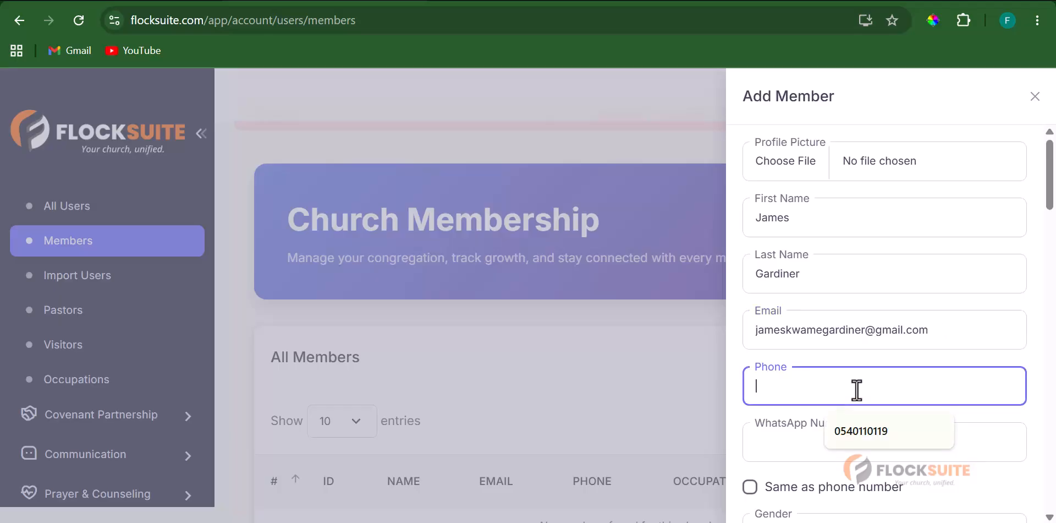
left_click(876, 430)
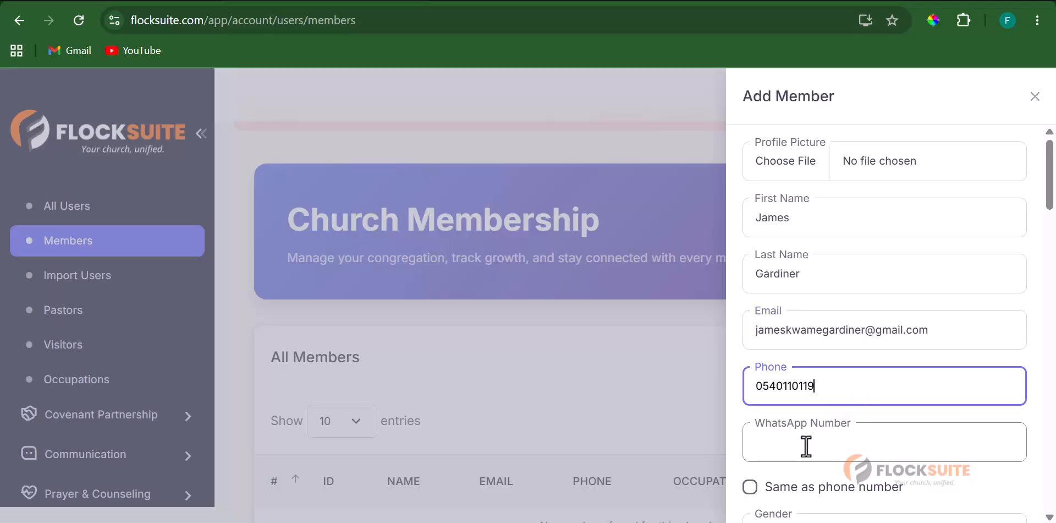
key("BackSpace")
type("2")
scroll(830, 368, "down", 1)
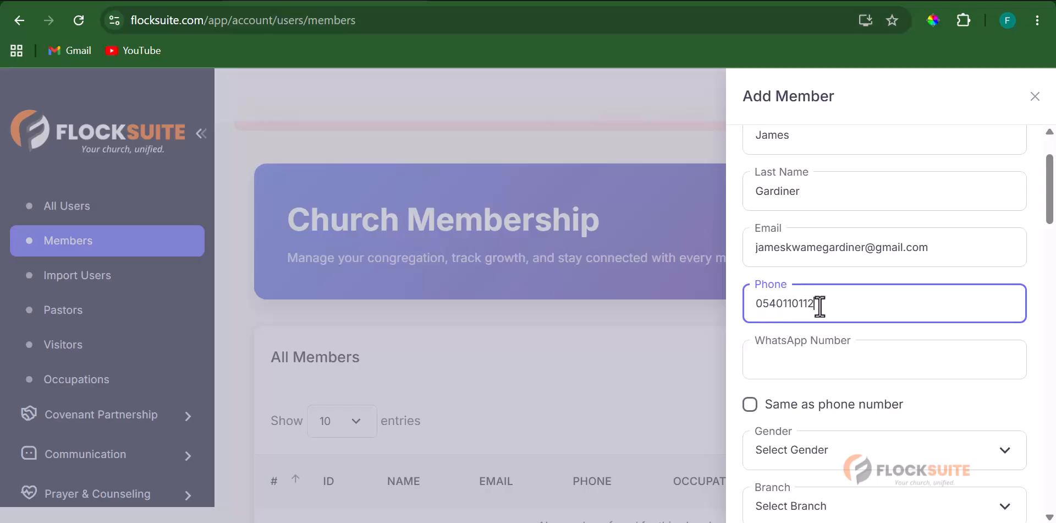
left_click(749, 406)
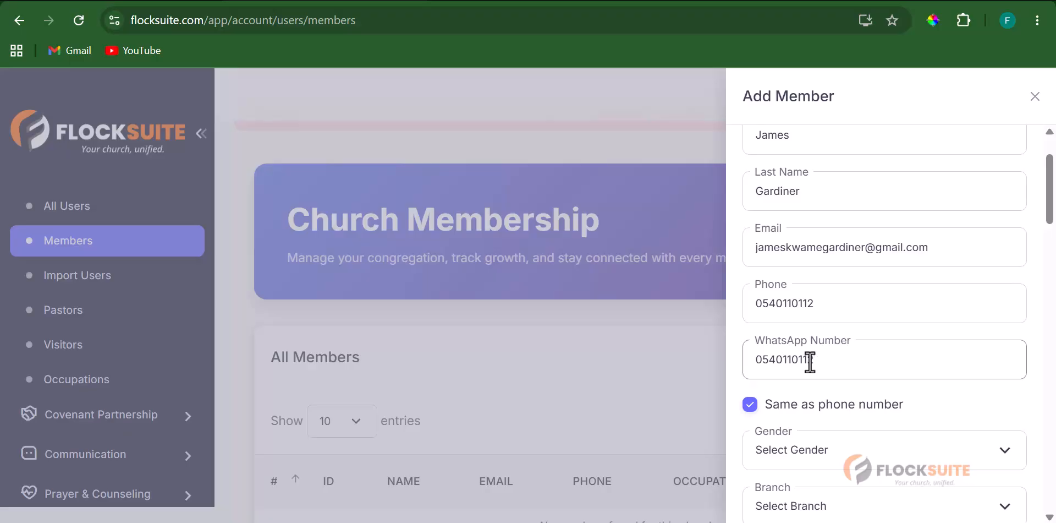
- Set the member's gender to Male and branch to Grace Community Church (Main Branch)
scroll(820, 372, "down", 2)
scroll(820, 372, "down", 2)
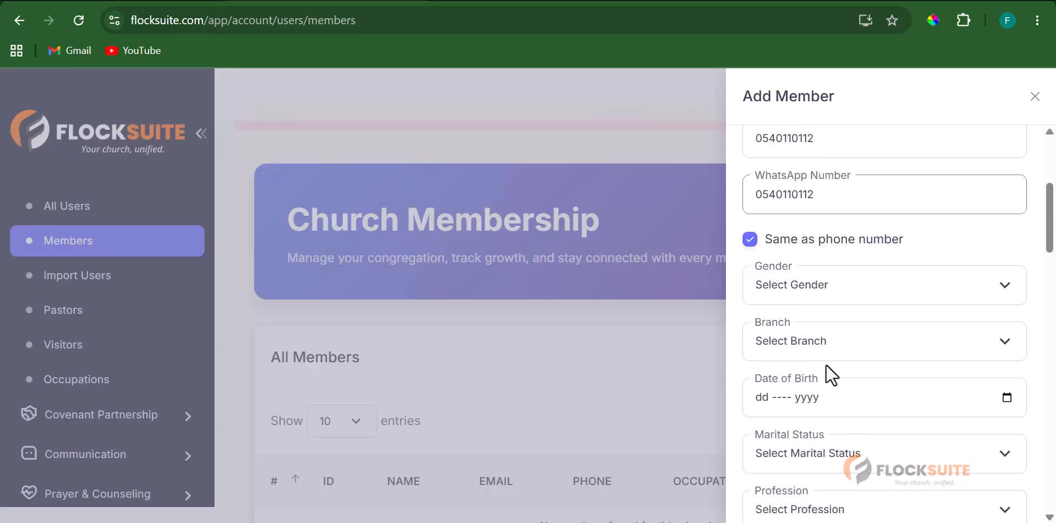
left_click(822, 289)
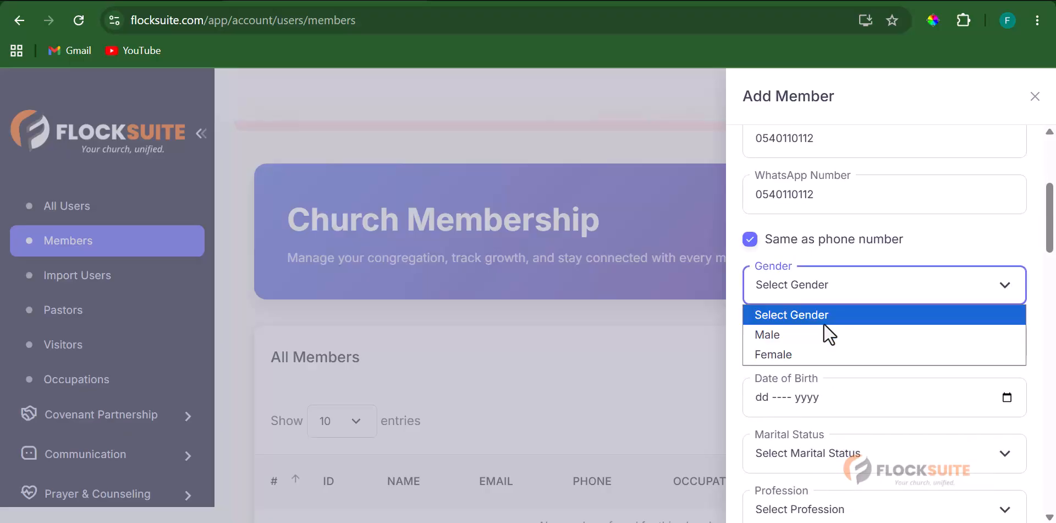
left_click(796, 334)
left_click(889, 341)
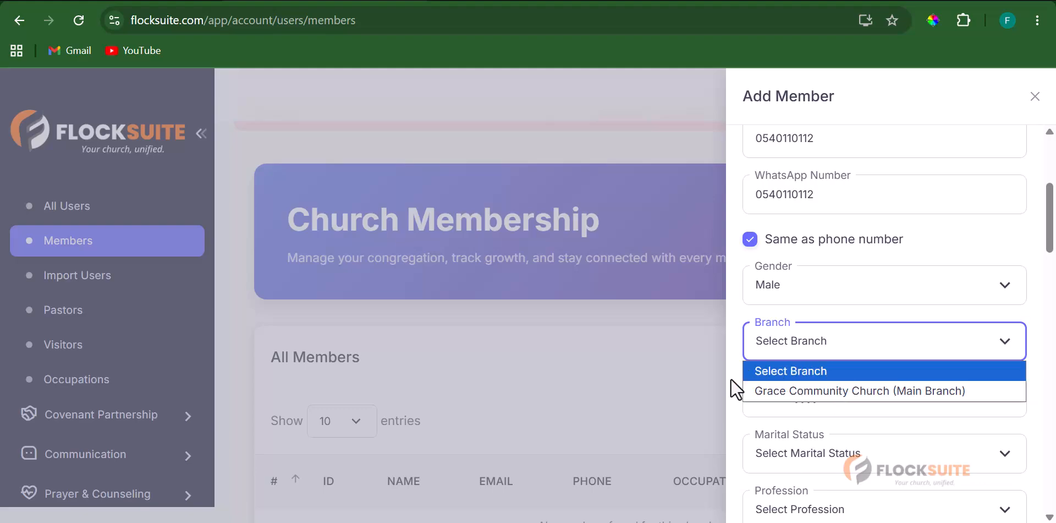
left_click(863, 392)
- Set the date of birth to 01 Dec 1999 in the calendar
scroll(894, 349, "down", 2)
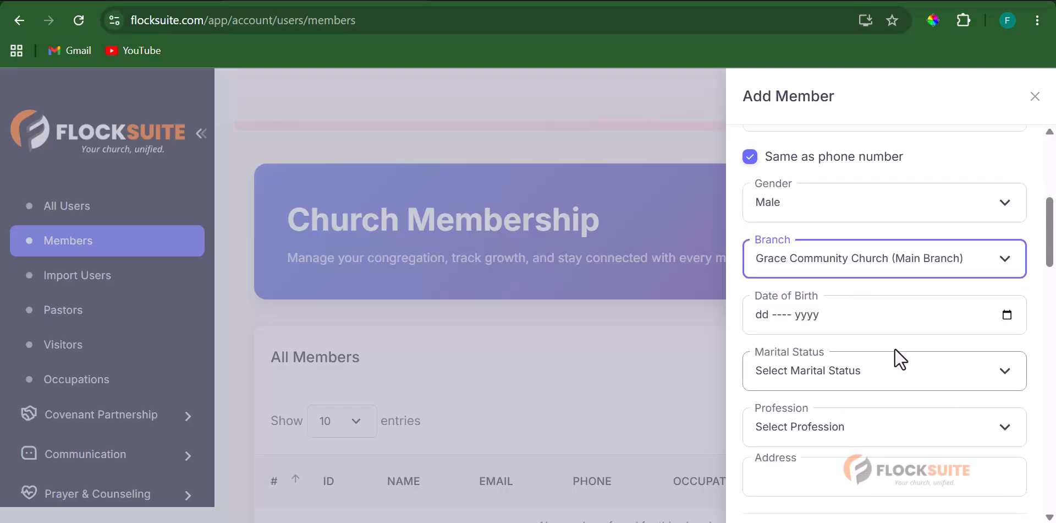
left_click(1007, 314)
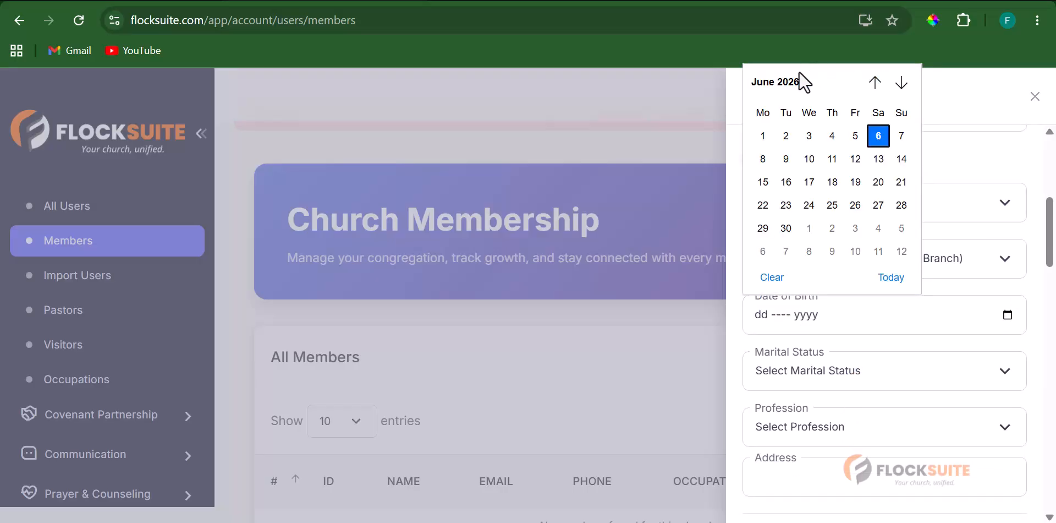
left_click(791, 84)
scroll(776, 245, "down", 1)
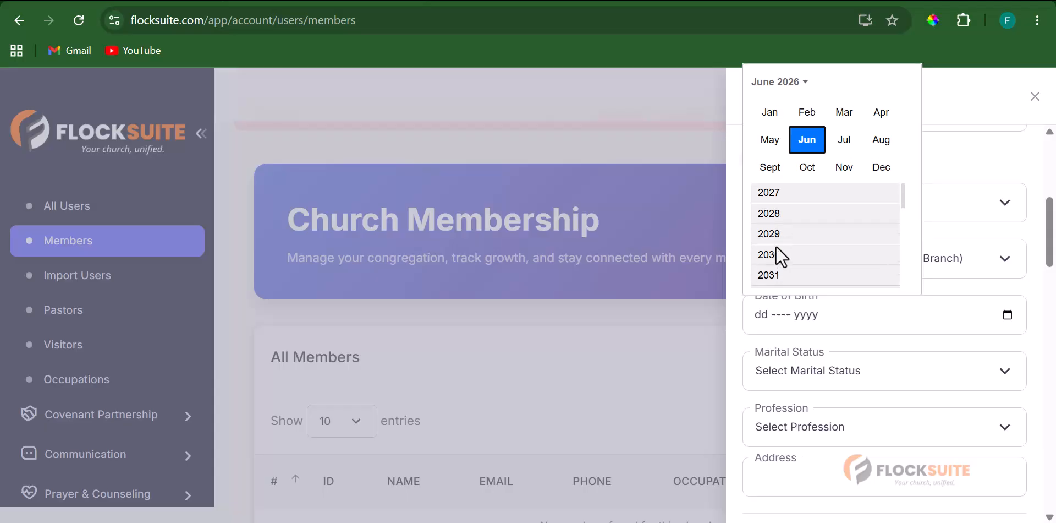
scroll(776, 236, "up", 5)
scroll(782, 186, "up", 5)
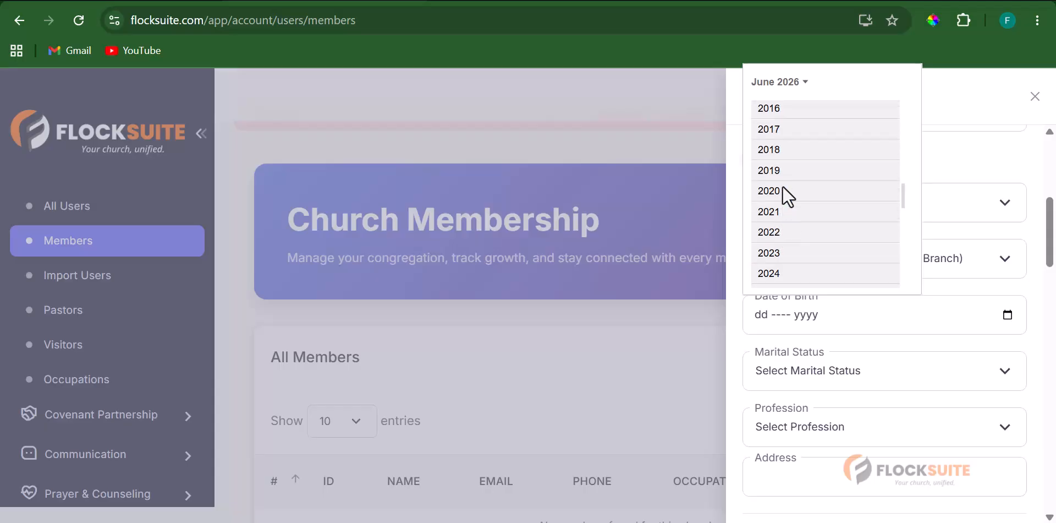
scroll(783, 186, "up", 4)
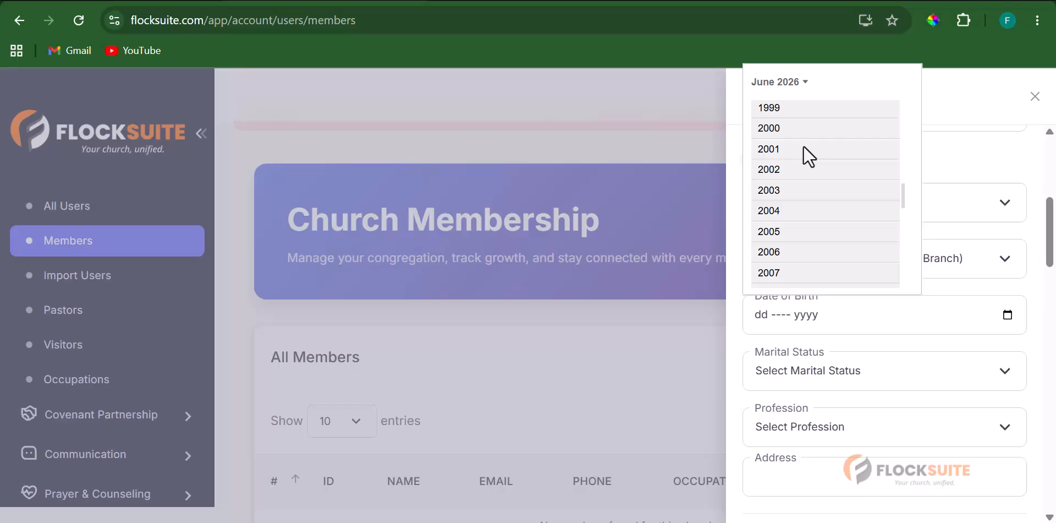
left_click(803, 106)
left_click(886, 191)
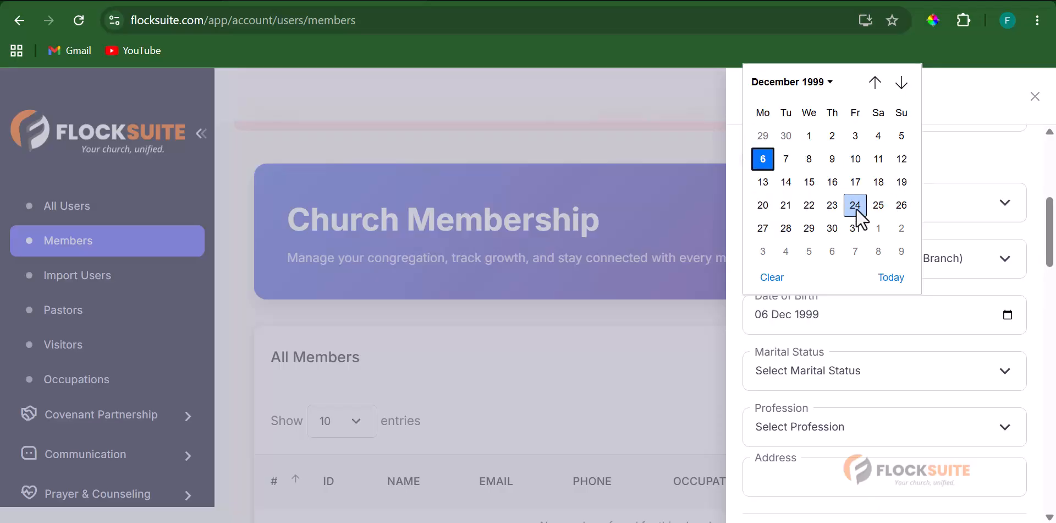
left_click(809, 136)
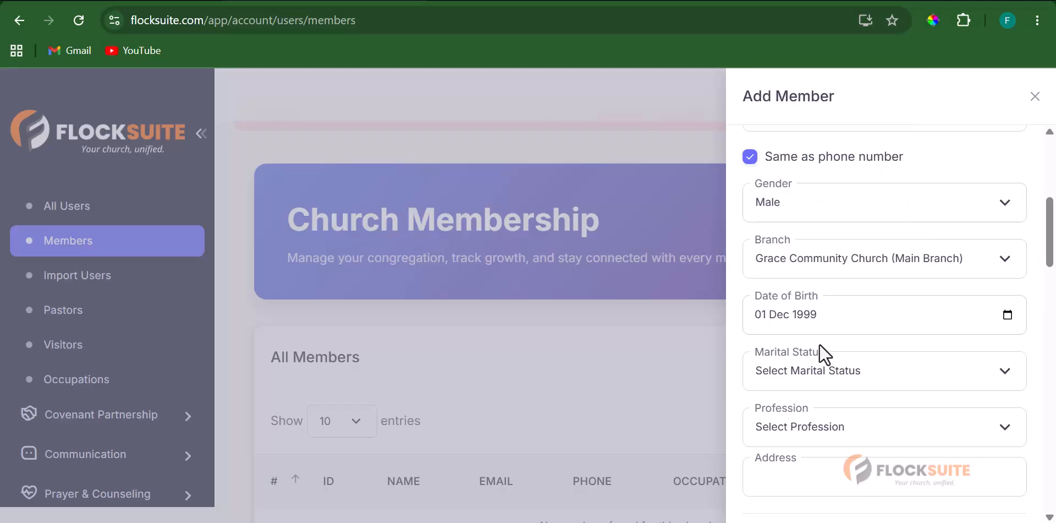
left_click(1002, 371)
- Set the marital status to Married
left_click(902, 305)
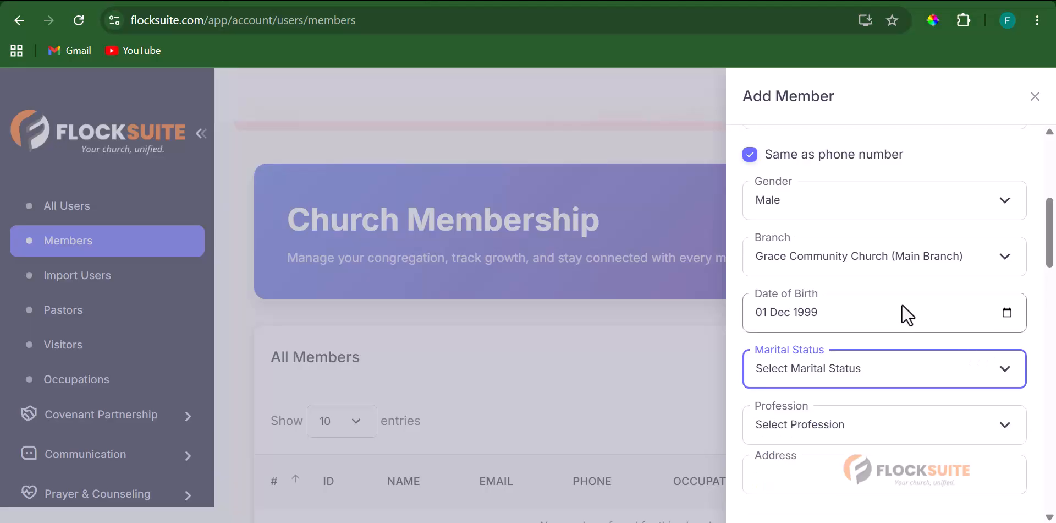
scroll(905, 308, "down", 1)
left_click(935, 291)
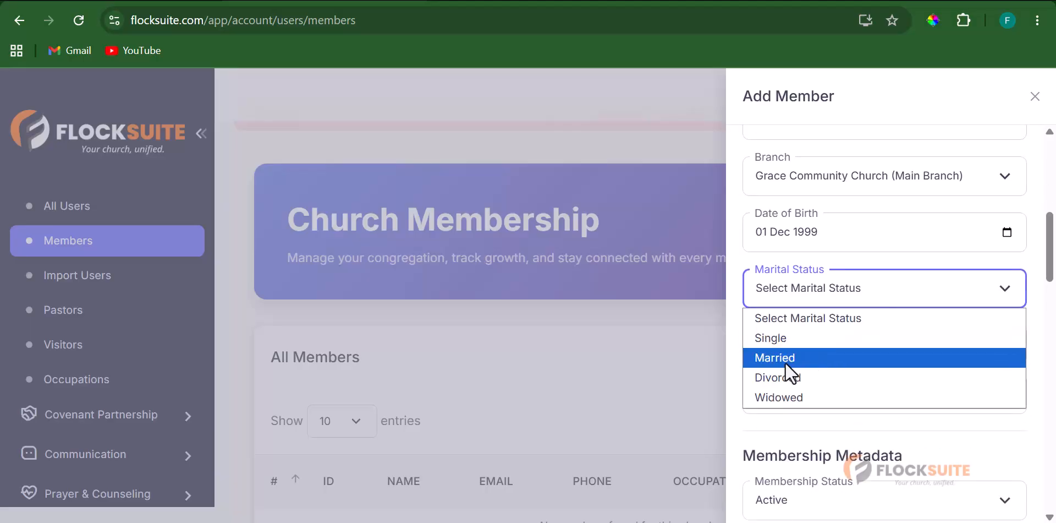
left_click(785, 363)
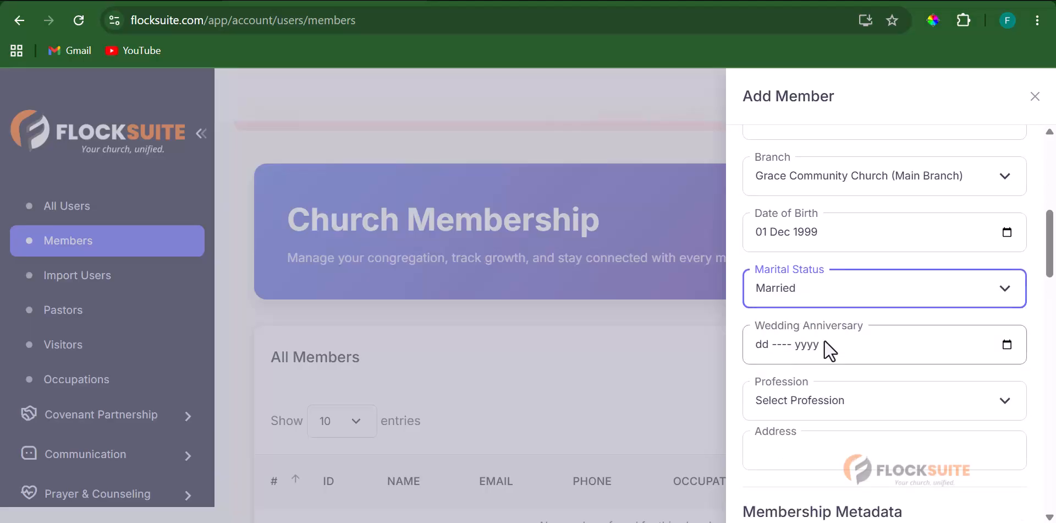
left_click(1010, 290)
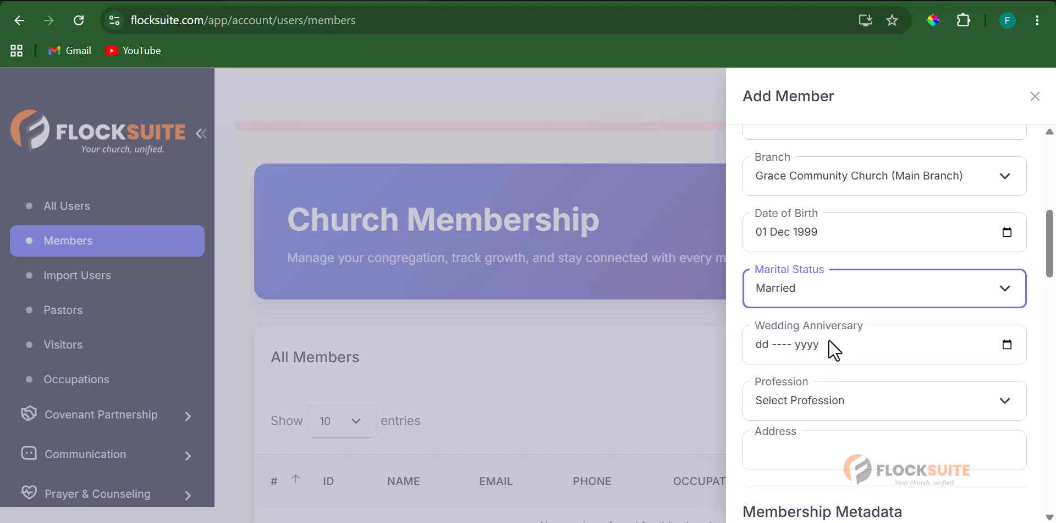
left_click(829, 339)
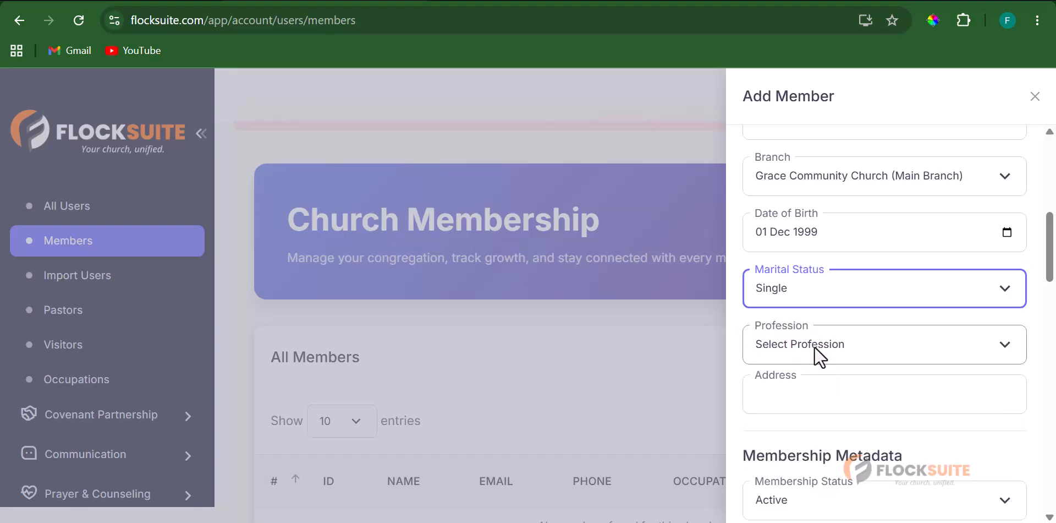
left_click(1009, 289)
left_click(840, 354)
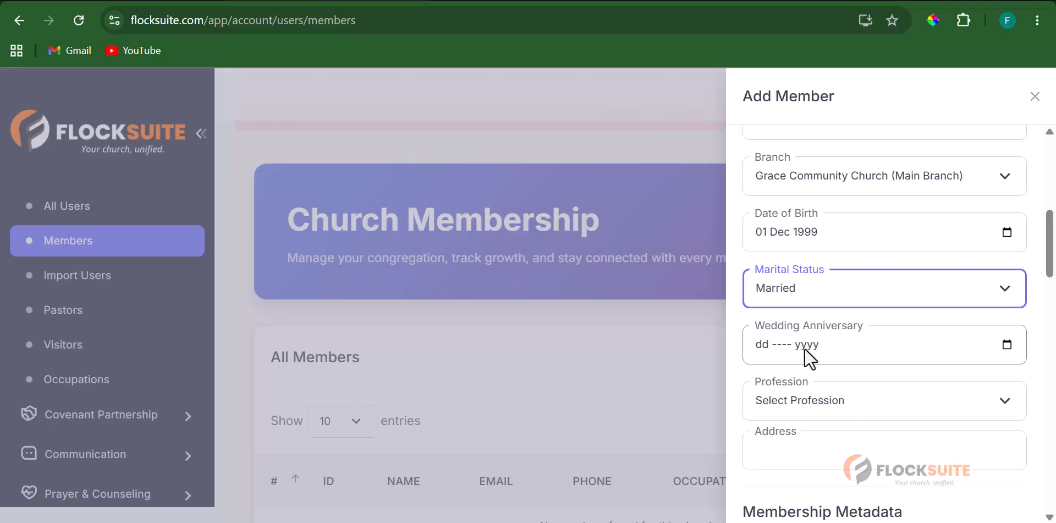
- Set the wedding anniversary to 13 Jun 2024
left_click(1007, 344)
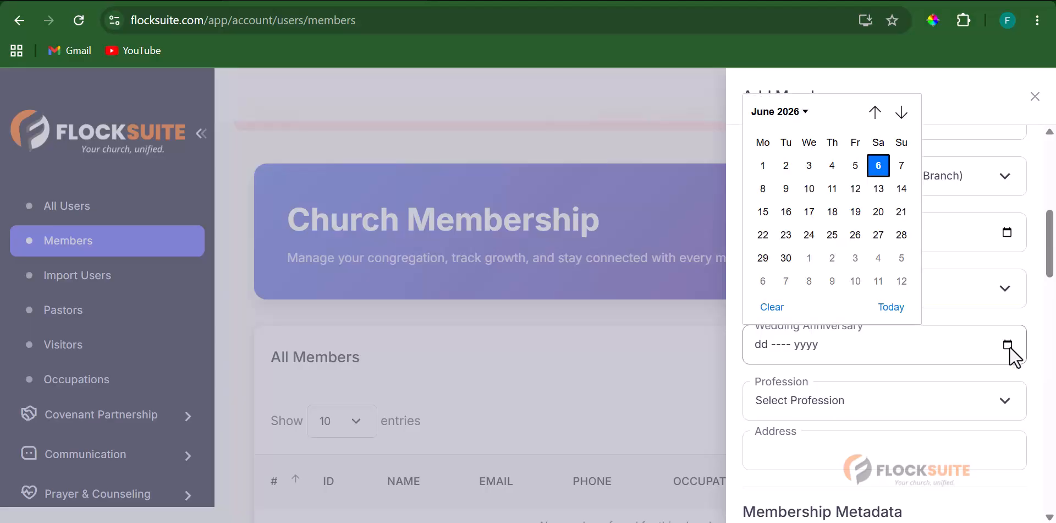
left_click(801, 115)
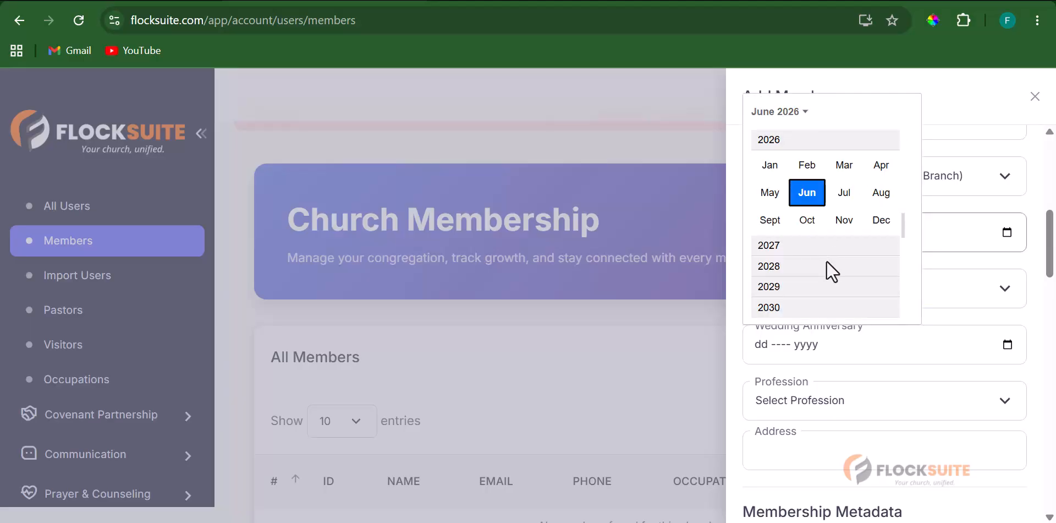
scroll(826, 260, "up", 3)
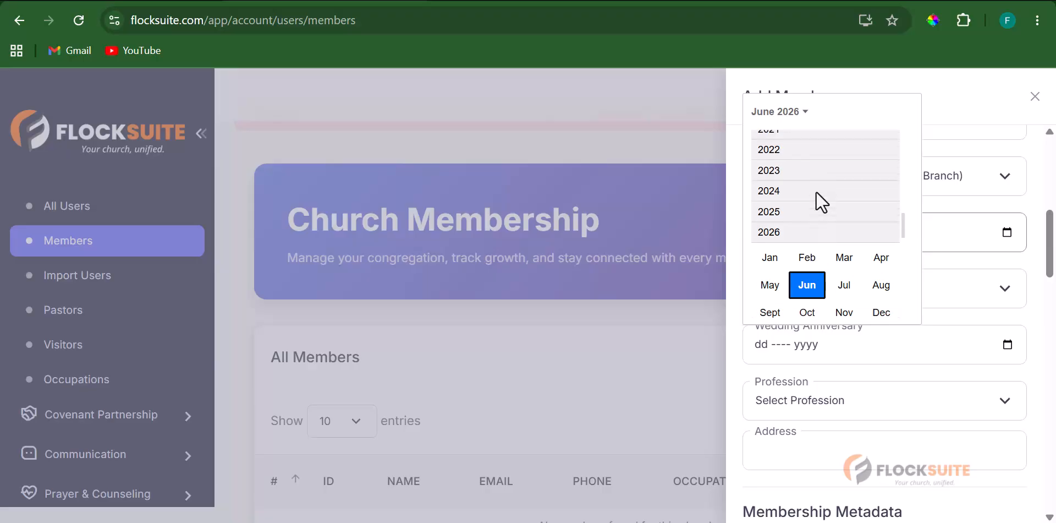
scroll(816, 190, "up", 1)
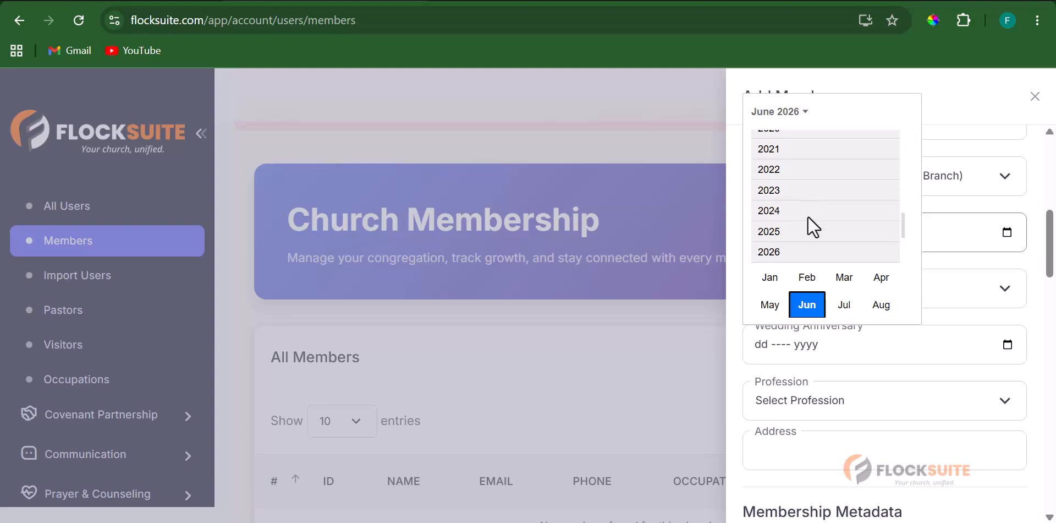
left_click(769, 212)
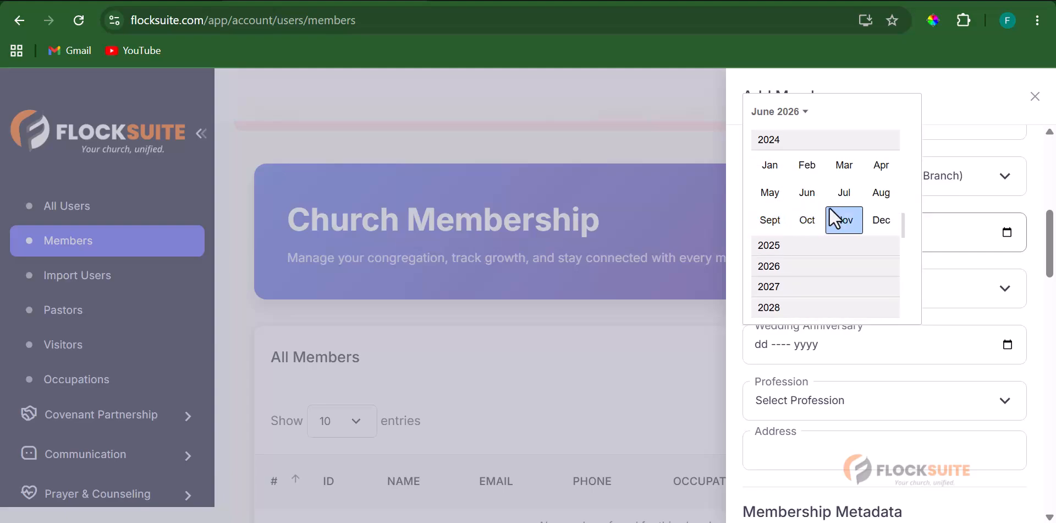
left_click(811, 190)
left_click(833, 213)
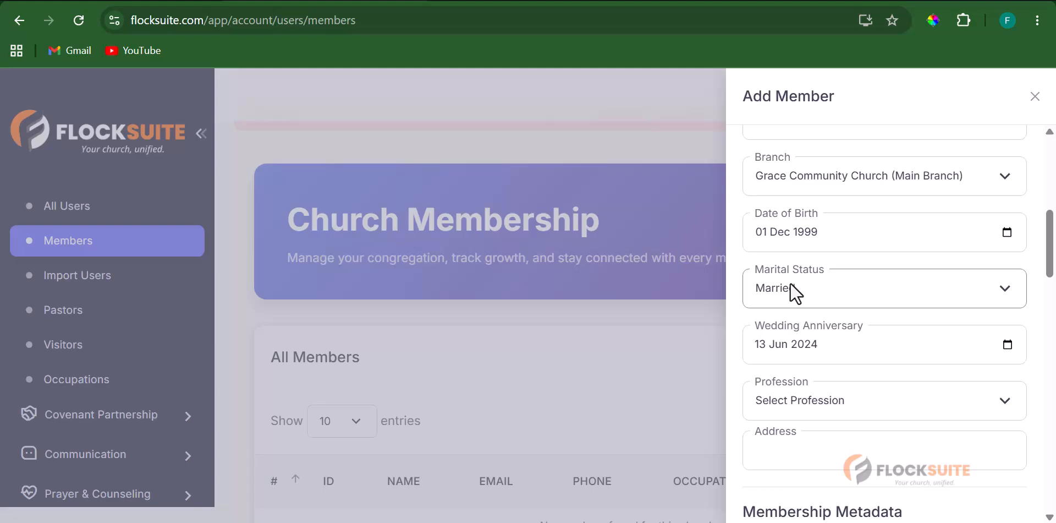
- Choose Graphic Designer as the member's profession
scroll(792, 286, "down", 1)
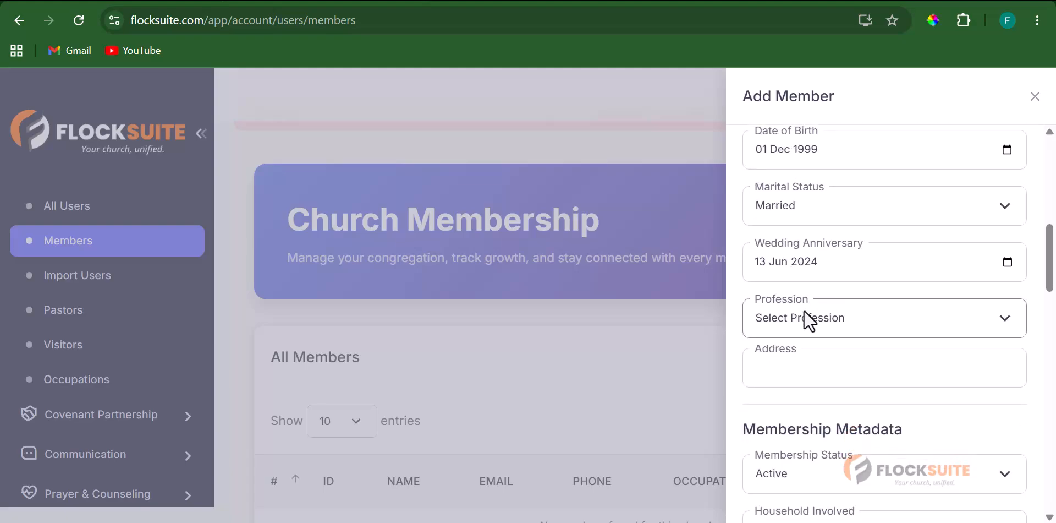
left_click(804, 312)
scroll(861, 181, "down", 5)
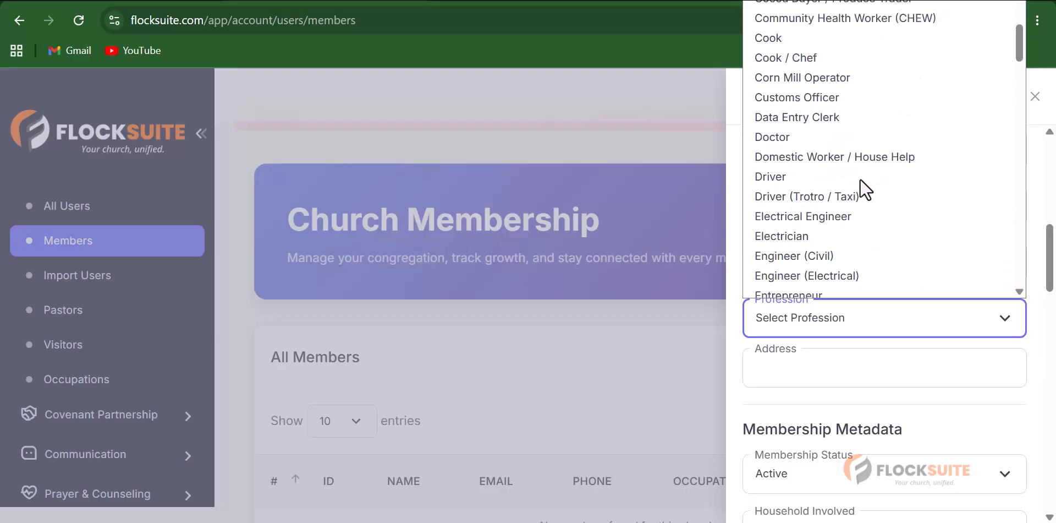
scroll(861, 181, "down", 3)
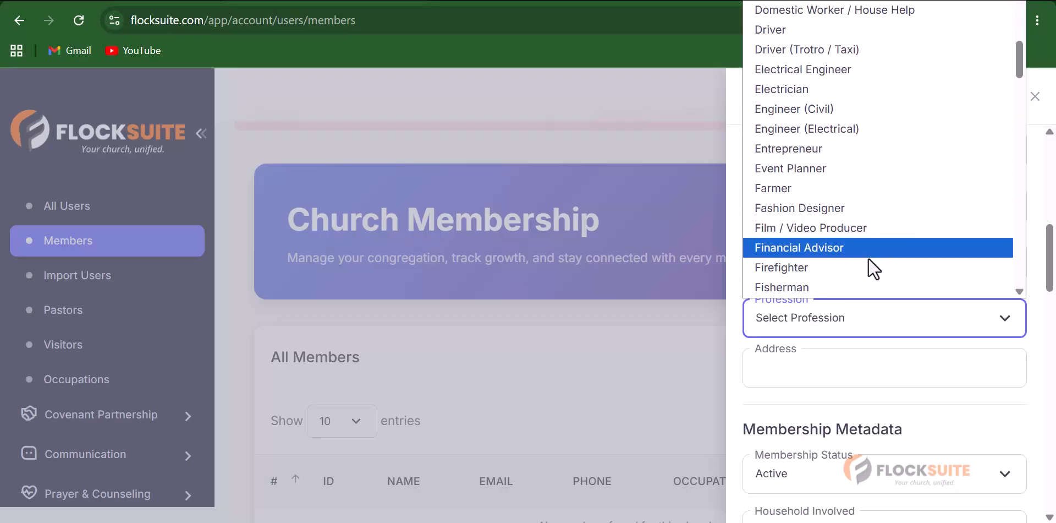
scroll(868, 258, "down", 3)
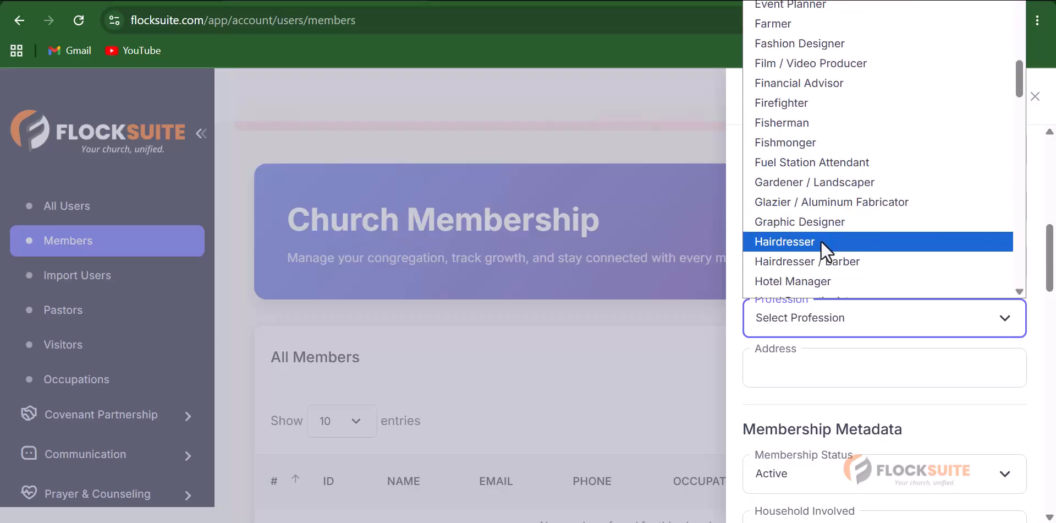
left_click(835, 219)
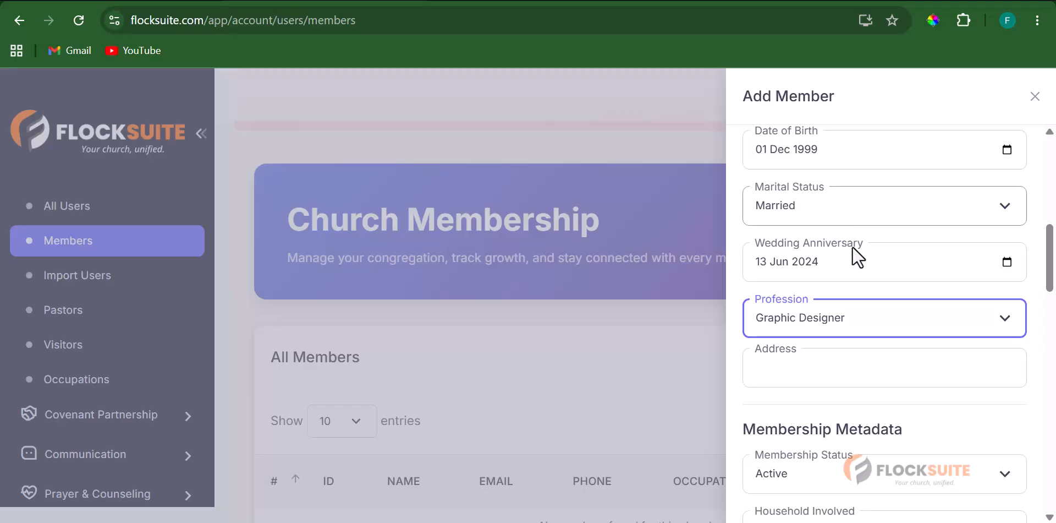
- Fill the address from the saved autofill suggestion and scroll down to Submit
scroll(853, 246, "down", 3)
left_click(803, 202)
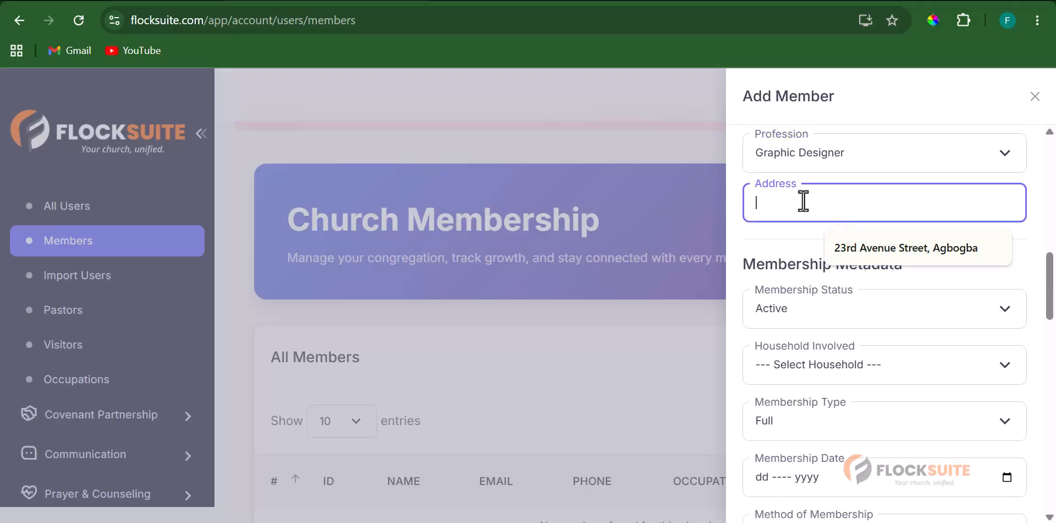
left_click(891, 246)
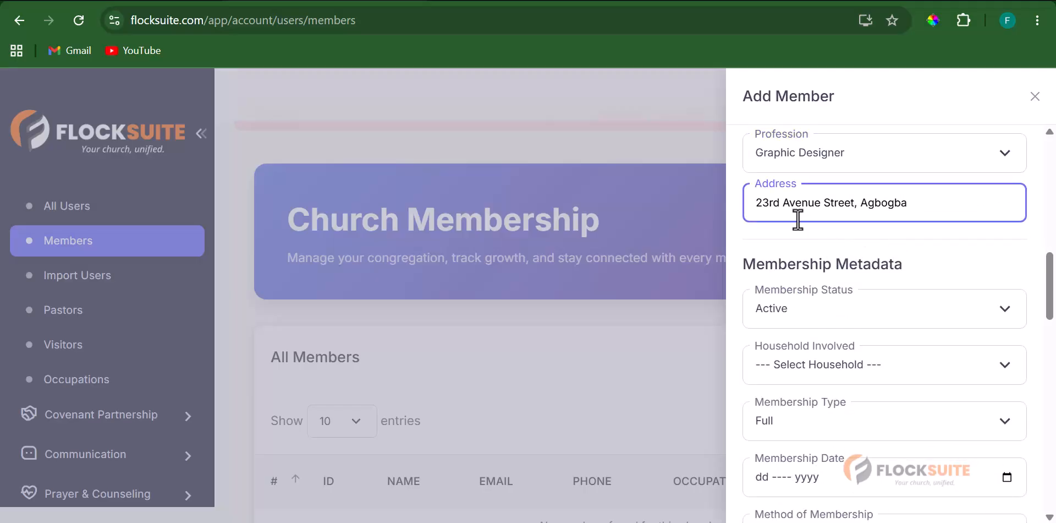
scroll(811, 242, "down", 2)
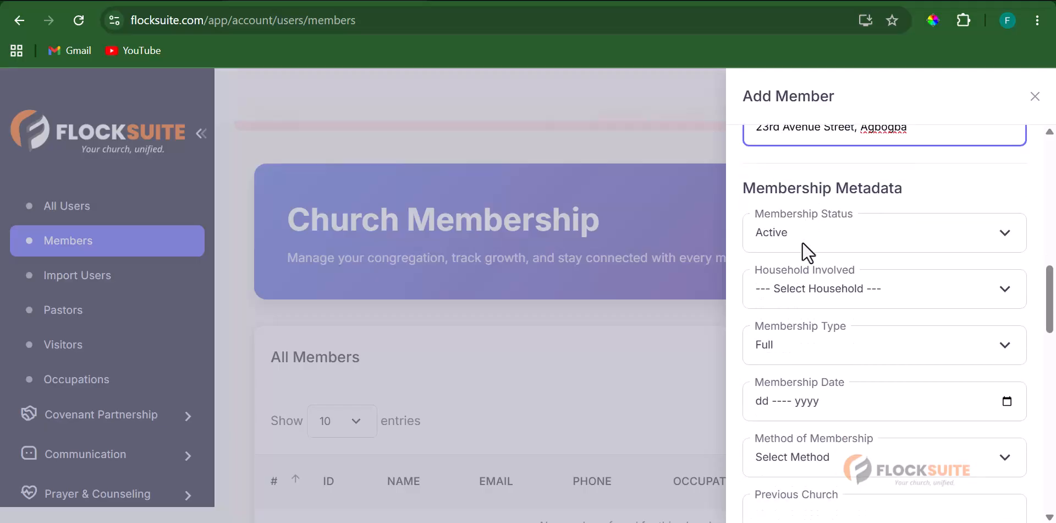
scroll(832, 308, "down", 2)
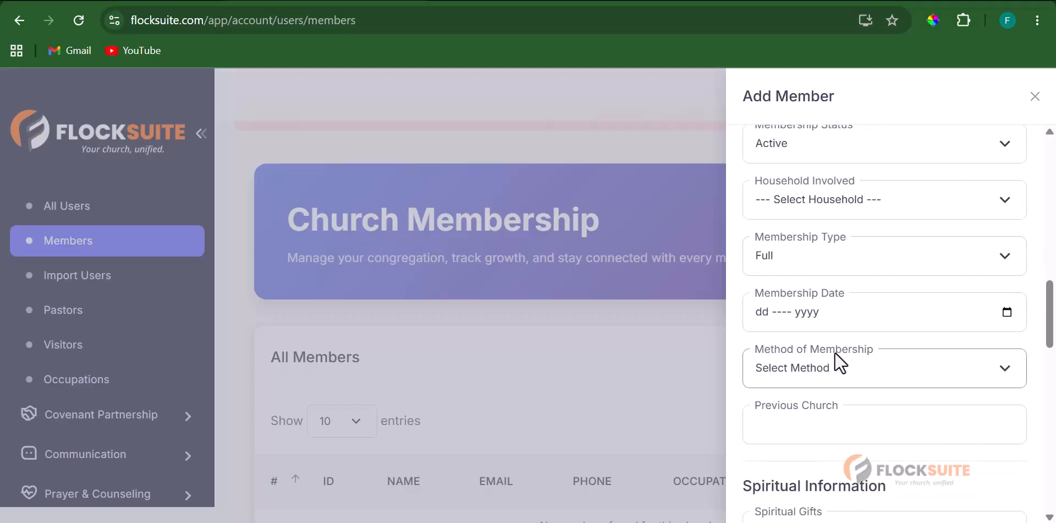
scroll(834, 351, "up", 4)
scroll(846, 297, "down", 2)
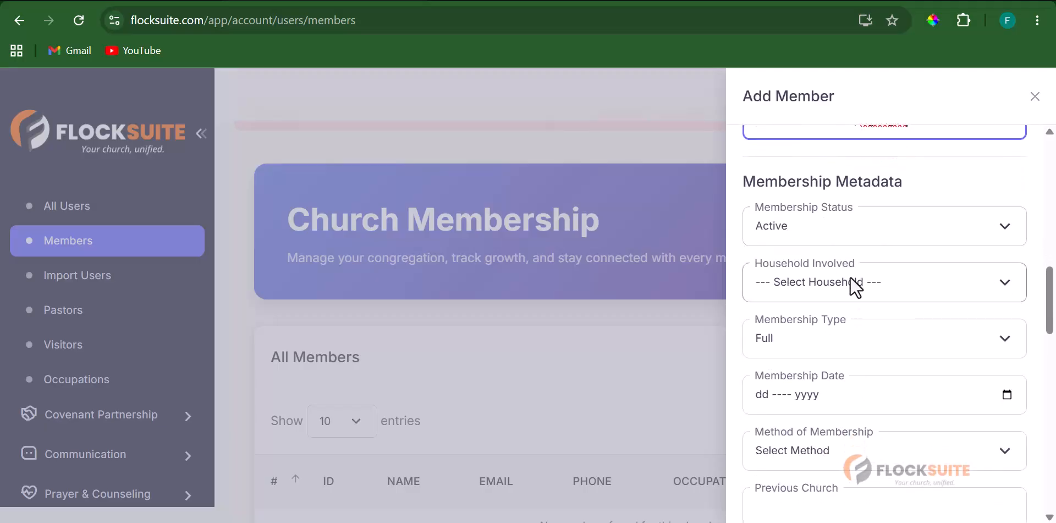
scroll(849, 283, "down", 8)
scroll(848, 291, "up", 6)
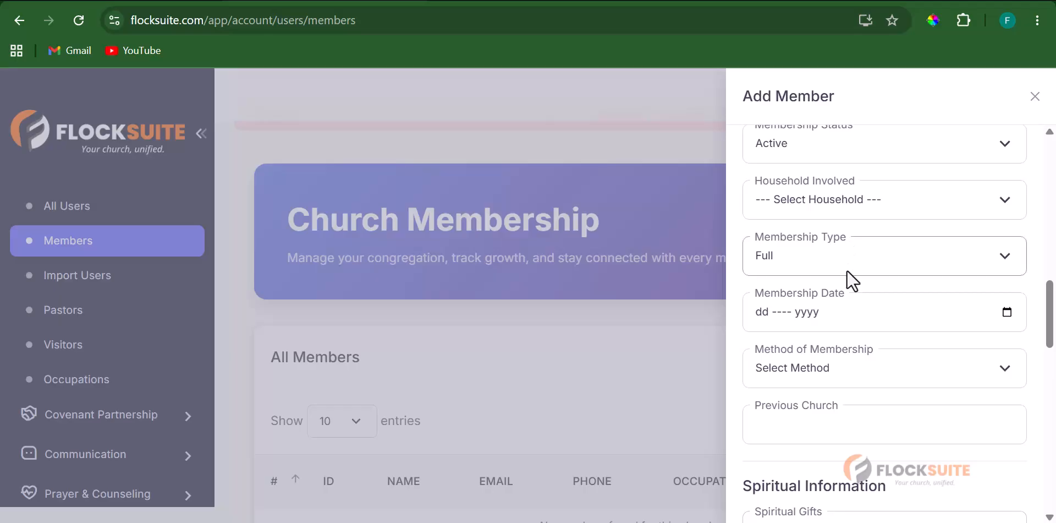
scroll(845, 270, "down", 3)
scroll(841, 254, "up", 3)
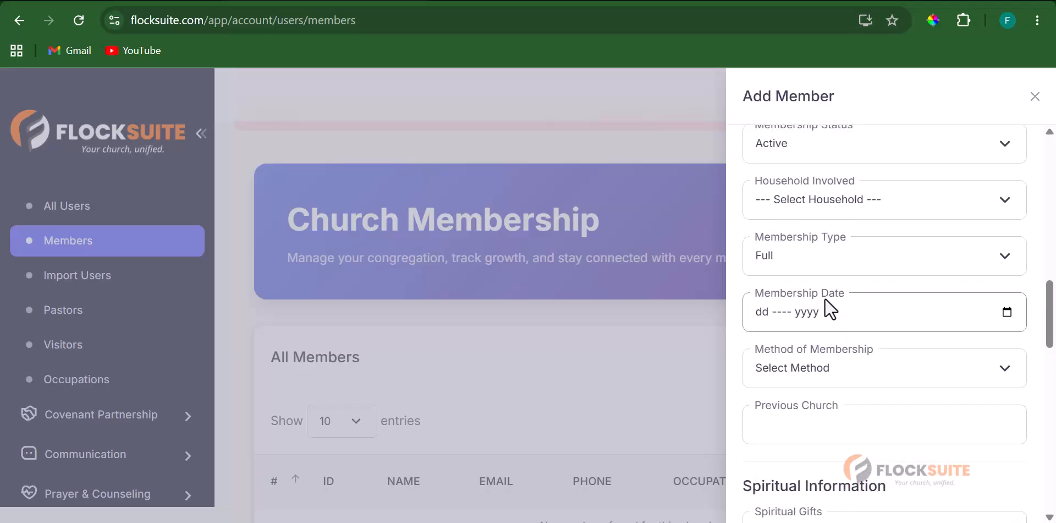
scroll(825, 301, "down", 12)
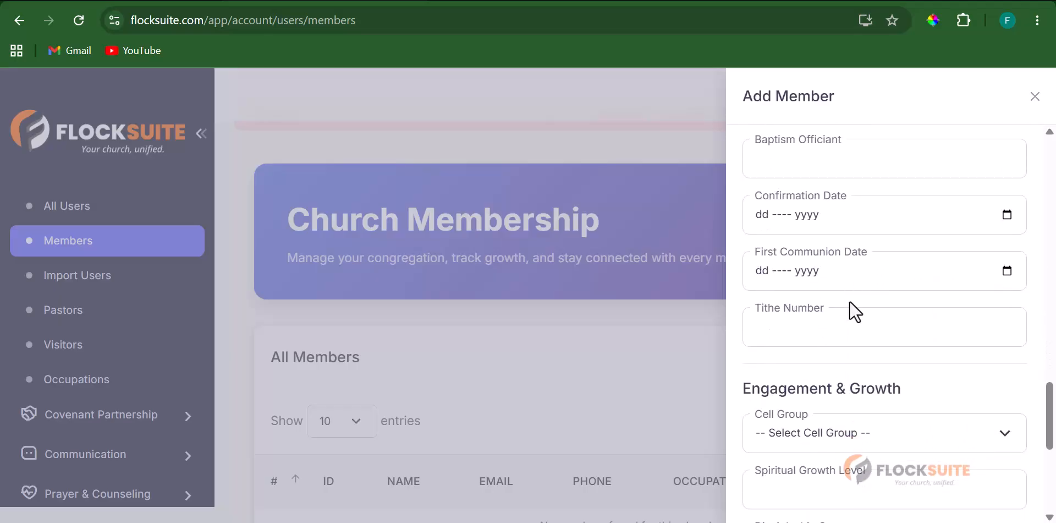
scroll(850, 300, "down", 5)
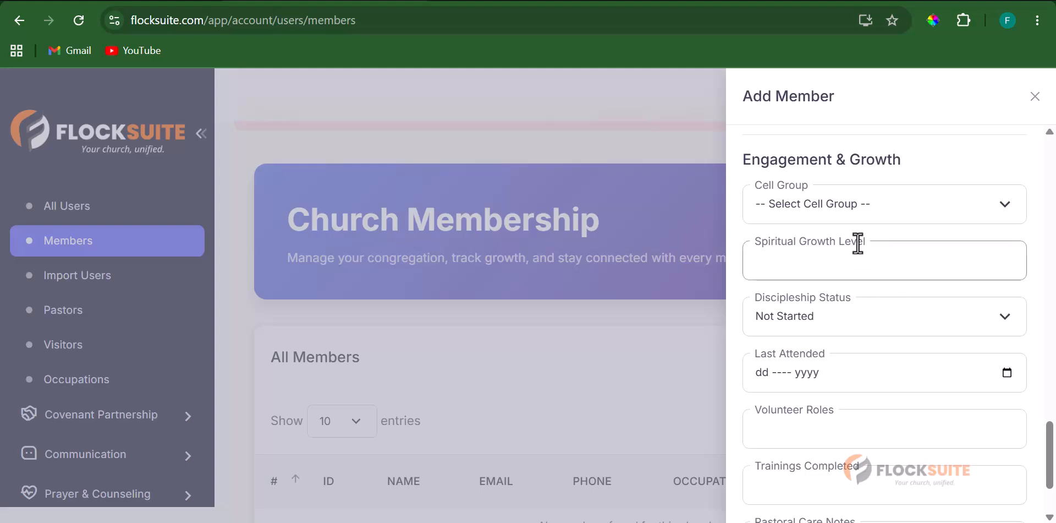
scroll(819, 313, "down", 2)
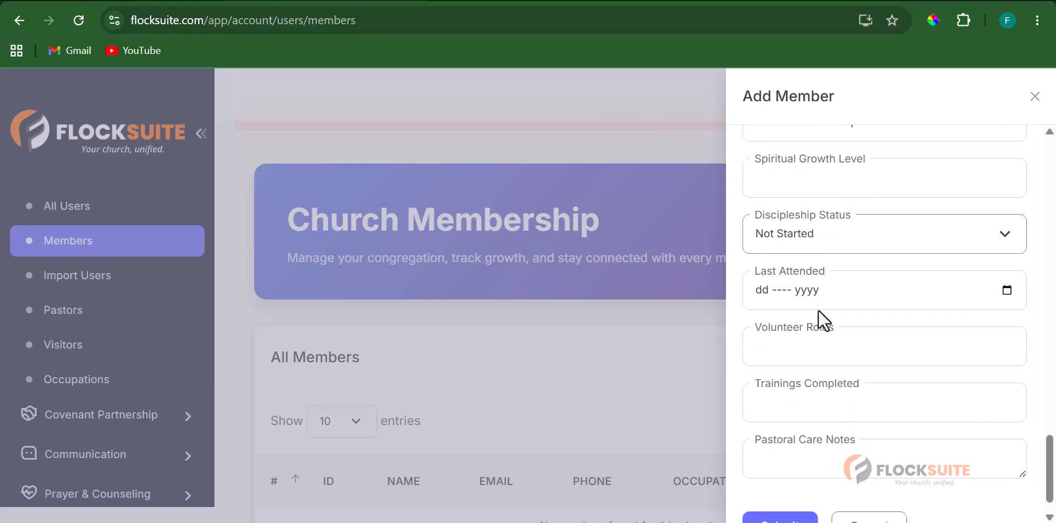
scroll(863, 308, "down", 1)
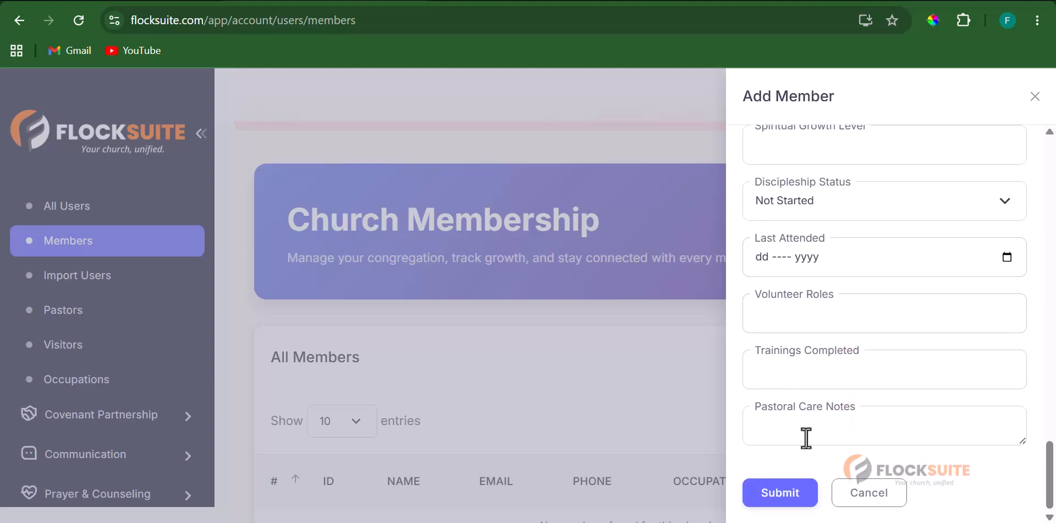
- Submit the new member and find them as the only row in All Members
left_click(779, 502)
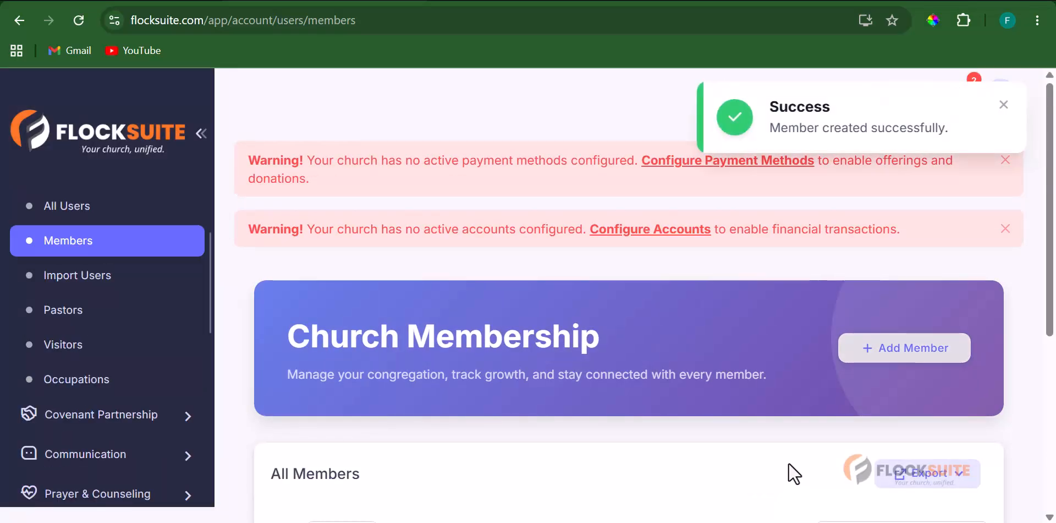
scroll(721, 275, "down", 5)
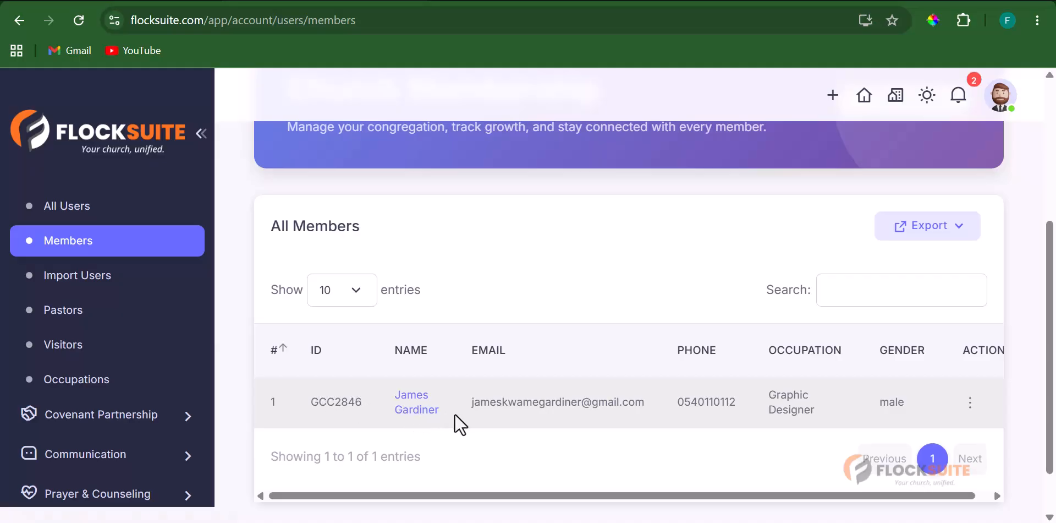
scroll(738, 384, "down", 2)
scroll(567, 379, "up", 5)
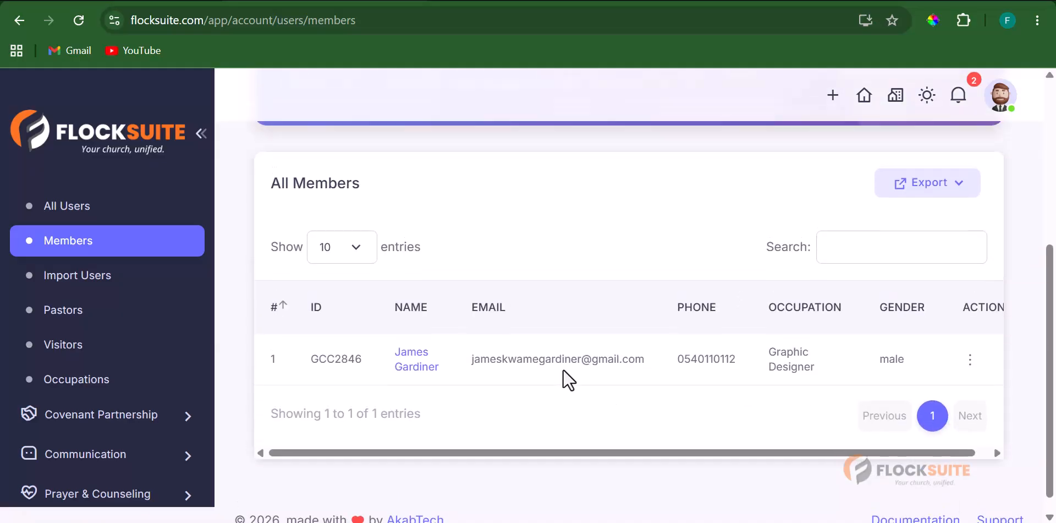
scroll(682, 373, "down", 3)
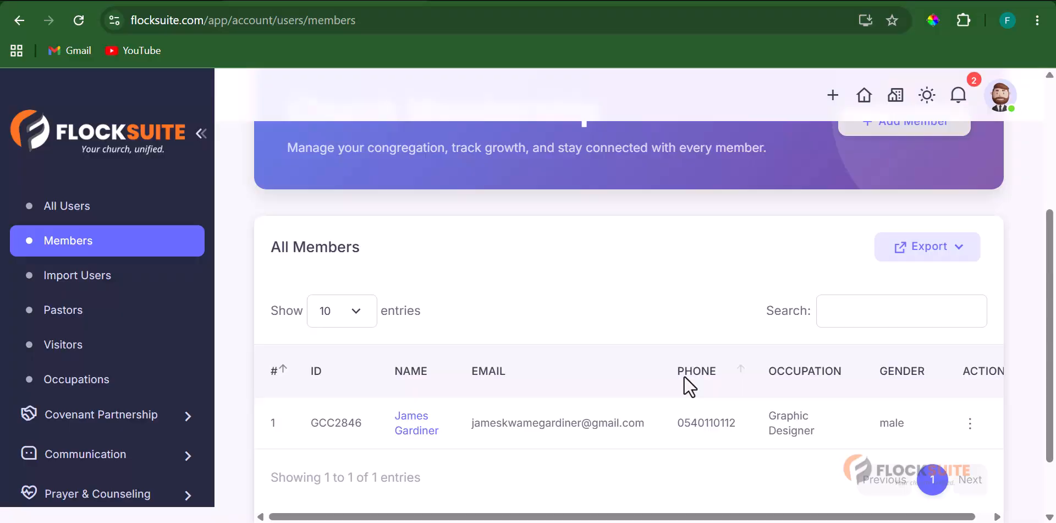
scroll(684, 377, "up", 3)
scroll(690, 382, "down", 3)
scroll(550, 404, "down", 2)
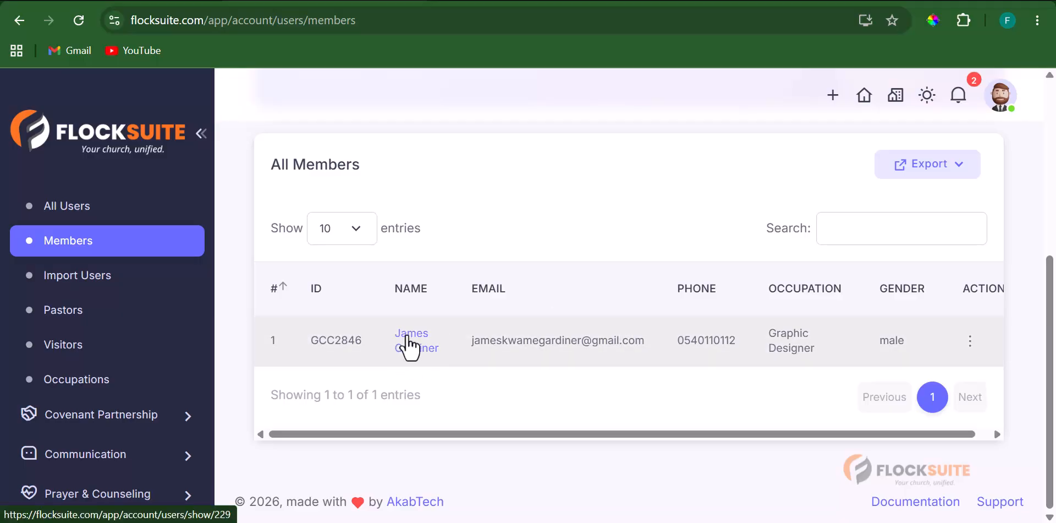
- Choose View from the member row's action menu to open their profile
left_click(971, 342)
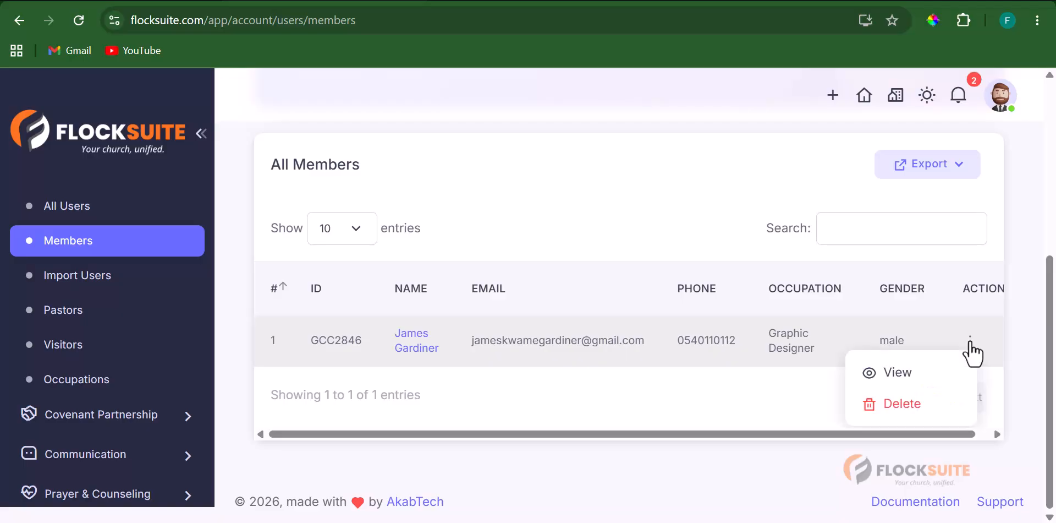
left_click(888, 370)
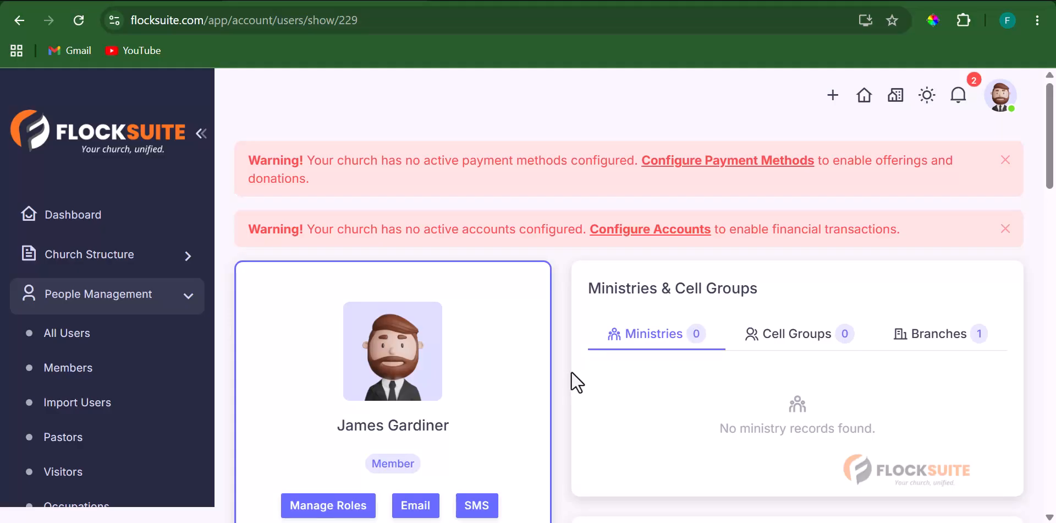
scroll(571, 374, "down", 2)
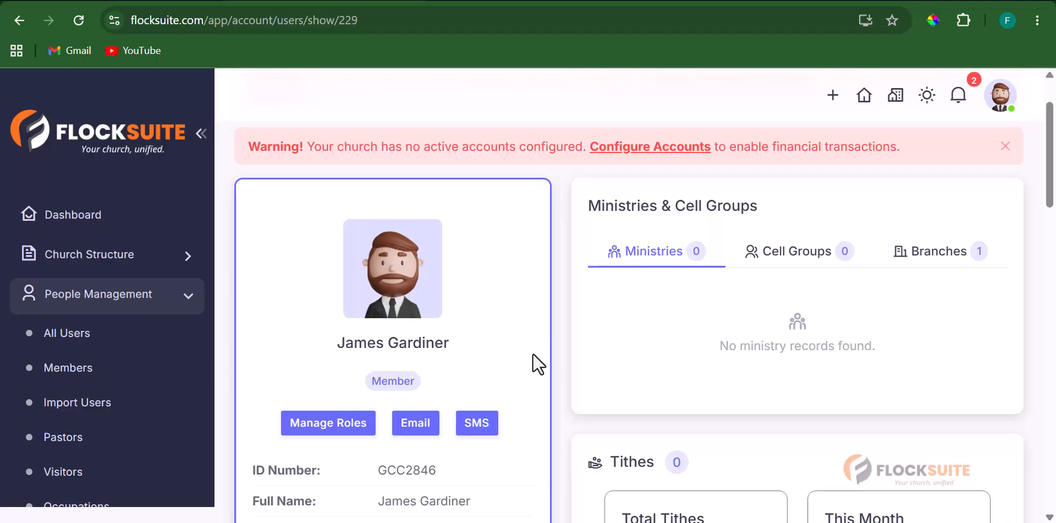
scroll(532, 356, "down", 2)
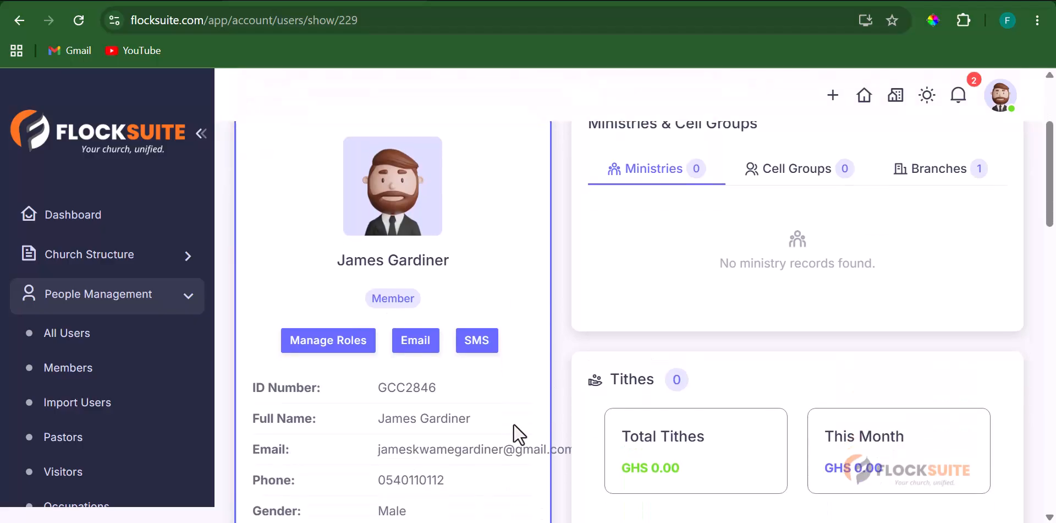
- Open and cancel the Email dialog, then review the Active, Full membership details
left_click(417, 346)
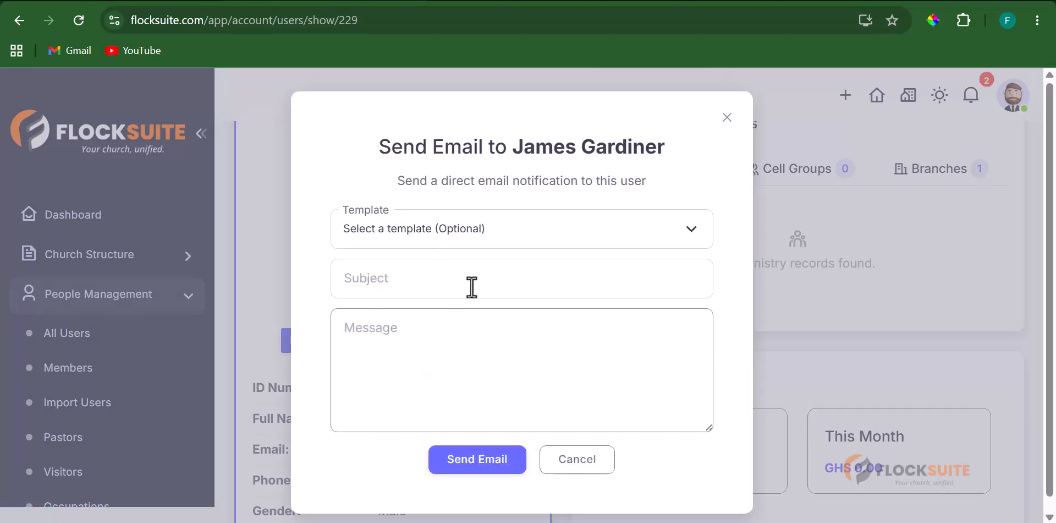
left_click(789, 345)
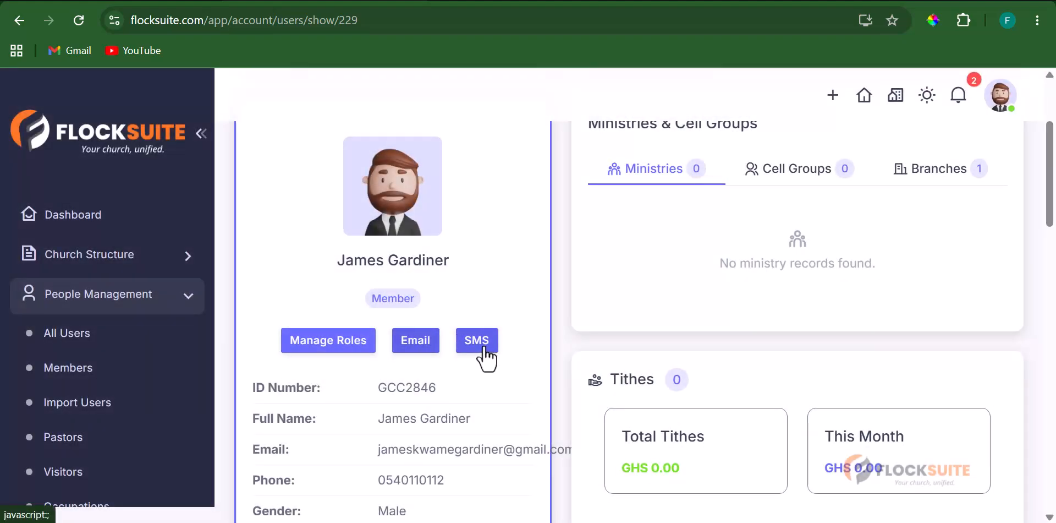
scroll(493, 364, "down", 3)
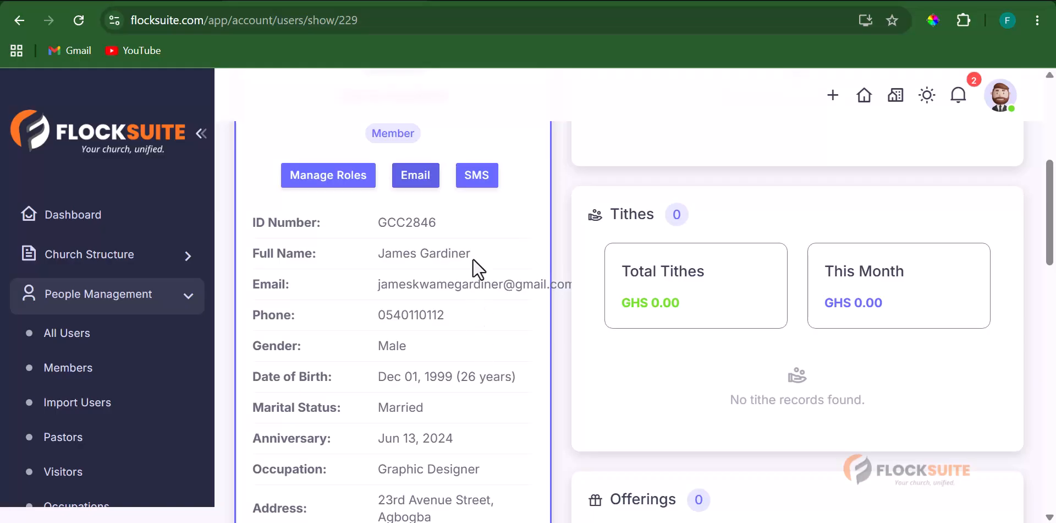
scroll(408, 305, "down", 2)
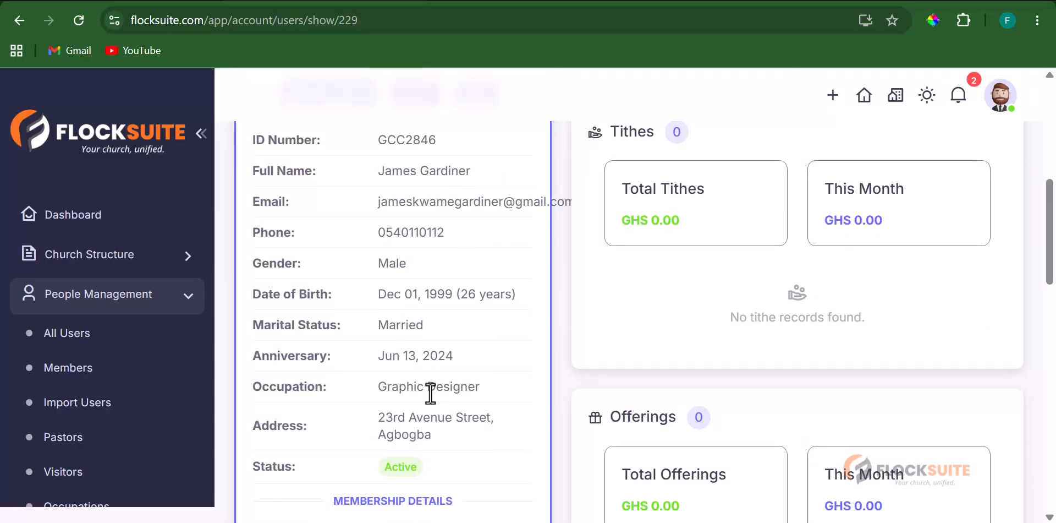
scroll(418, 327, "up", 3)
scroll(432, 325, "down", 6)
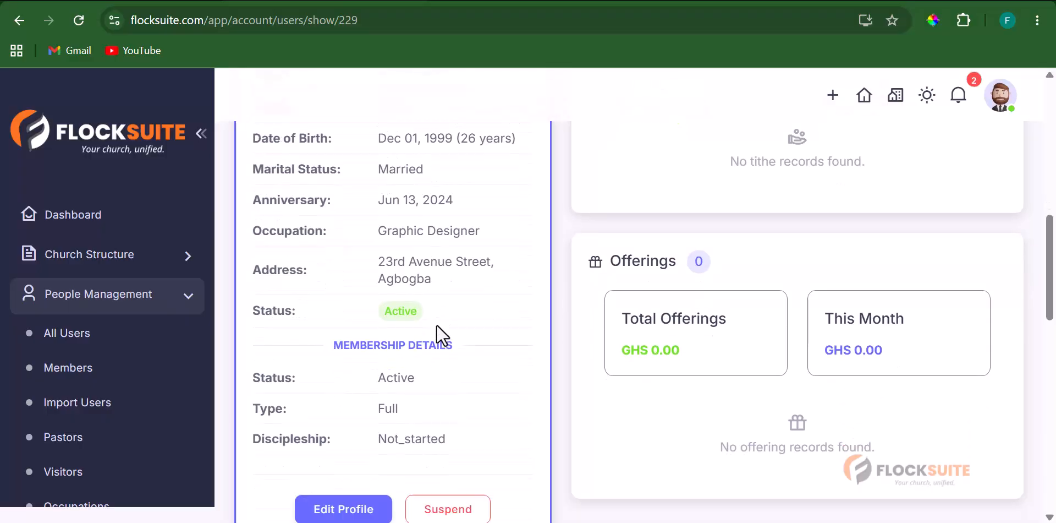
scroll(440, 352, "down", 3)
scroll(407, 341, "up", 2)
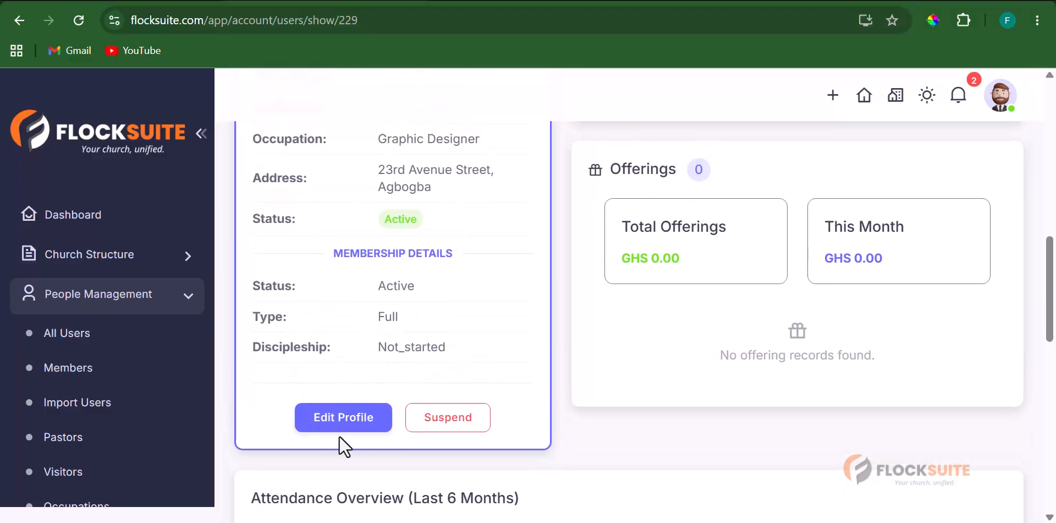
- Open the member's edit form and close it without saving changes
left_click(338, 427)
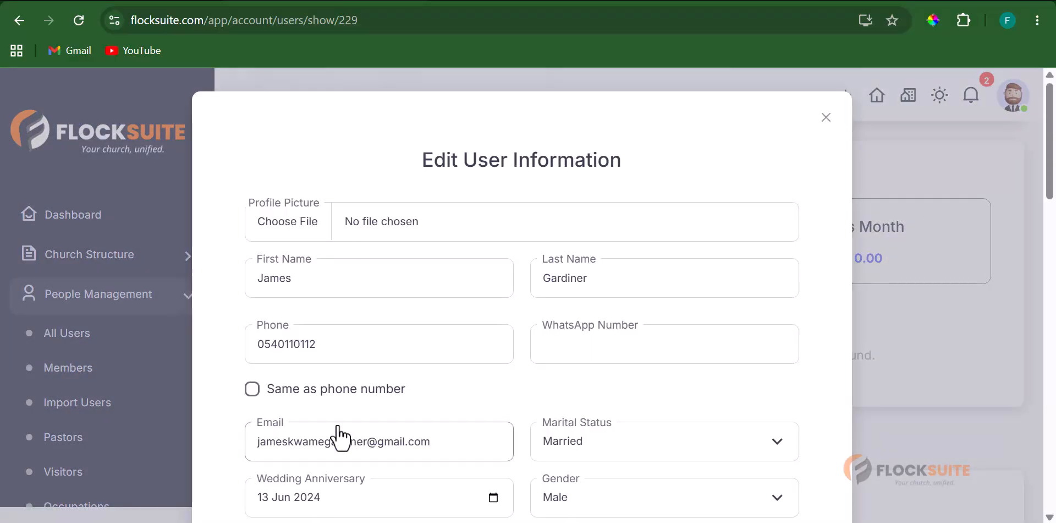
scroll(620, 347, "down", 3)
scroll(605, 363, "down", 7)
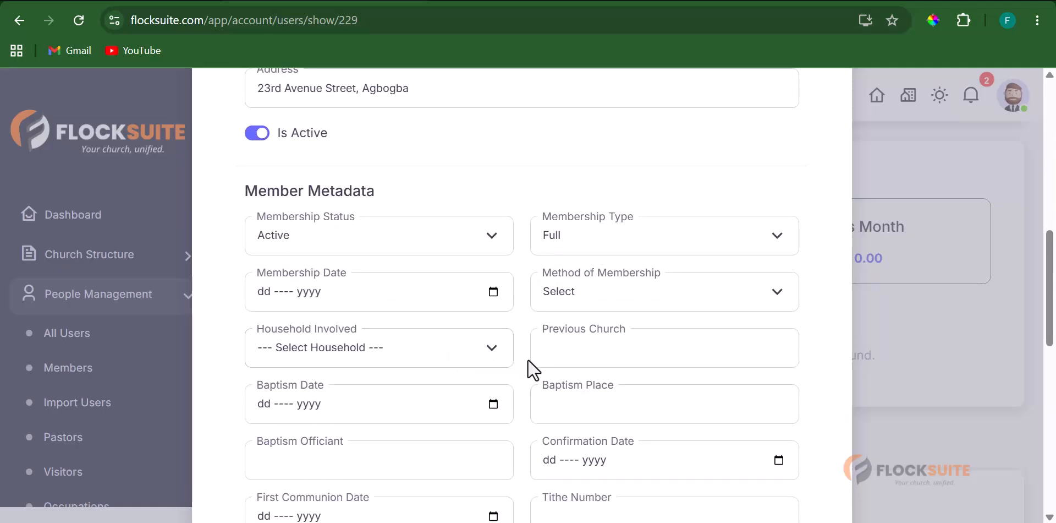
scroll(517, 380, "down", 10)
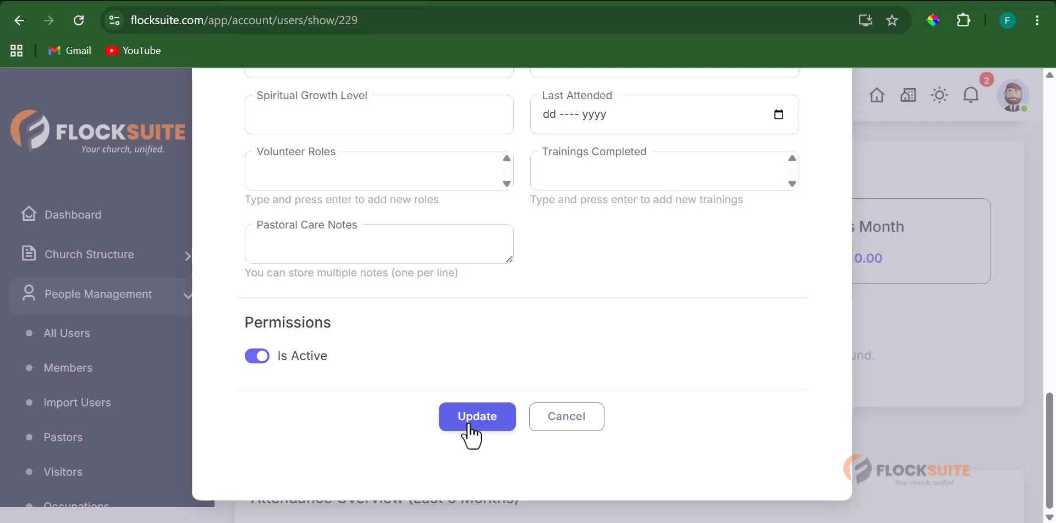
left_click(584, 423)
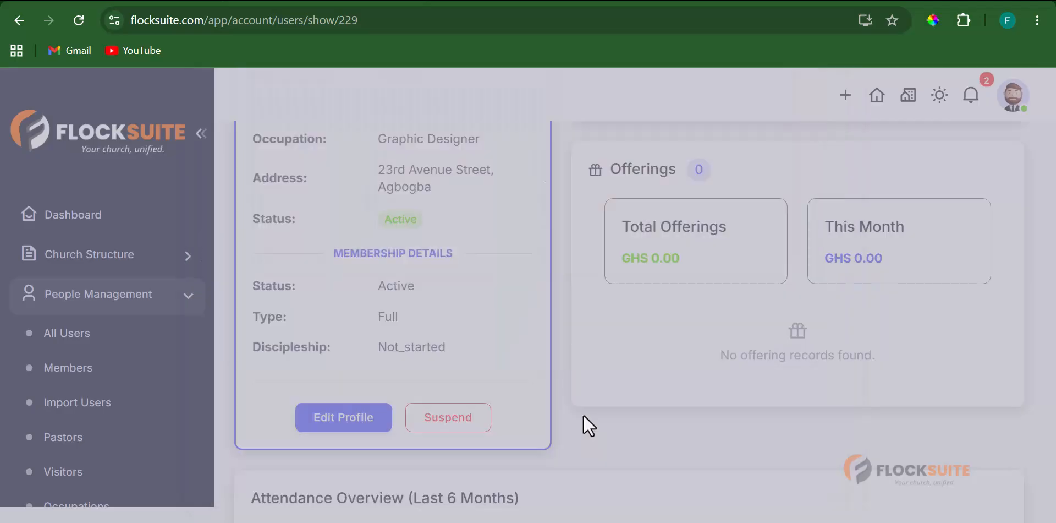
scroll(462, 364, "up", 7)
scroll(702, 407, "up", 5)
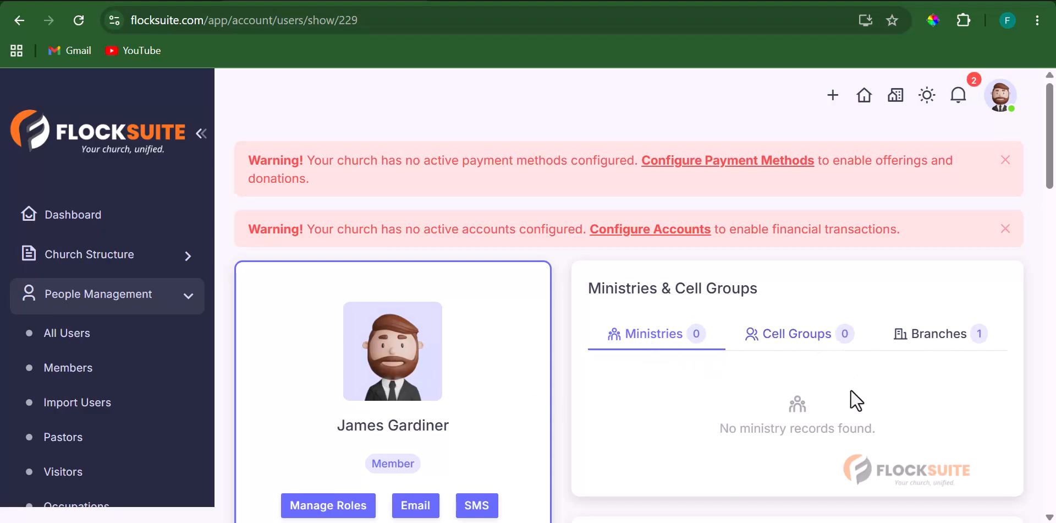
- Check the Branches tab showing membership in Grace Community Church – Main Branch
left_click(929, 341)
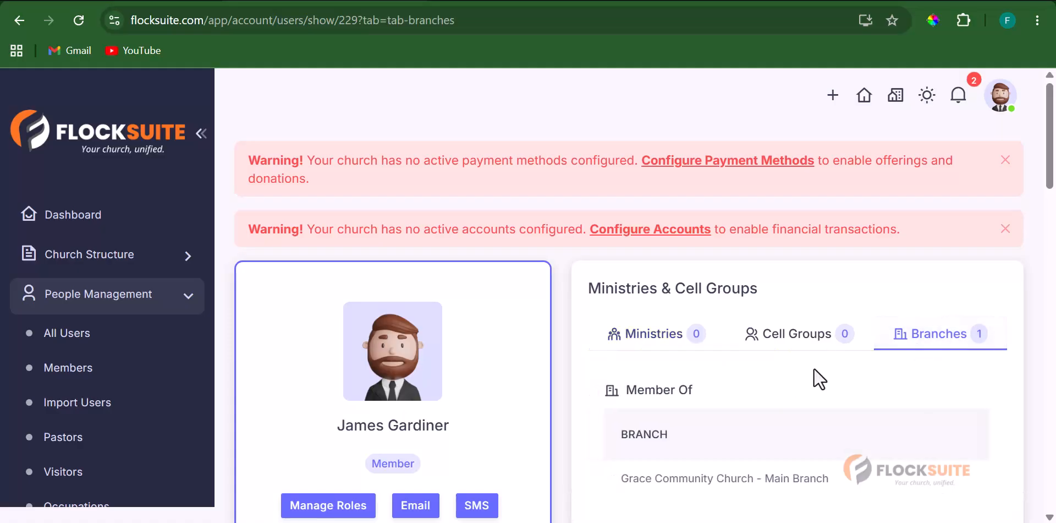
scroll(683, 390, "down", 2)
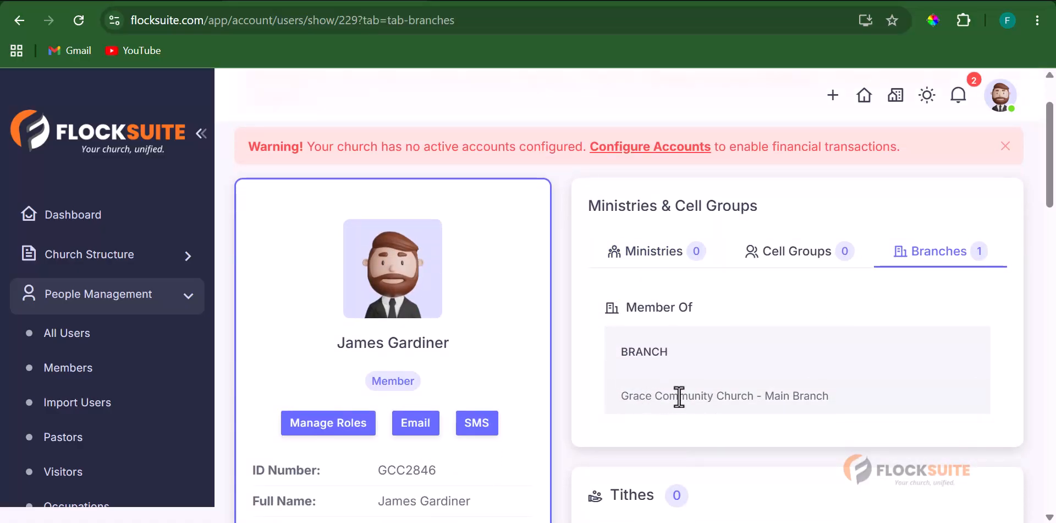
scroll(795, 410, "down", 3)
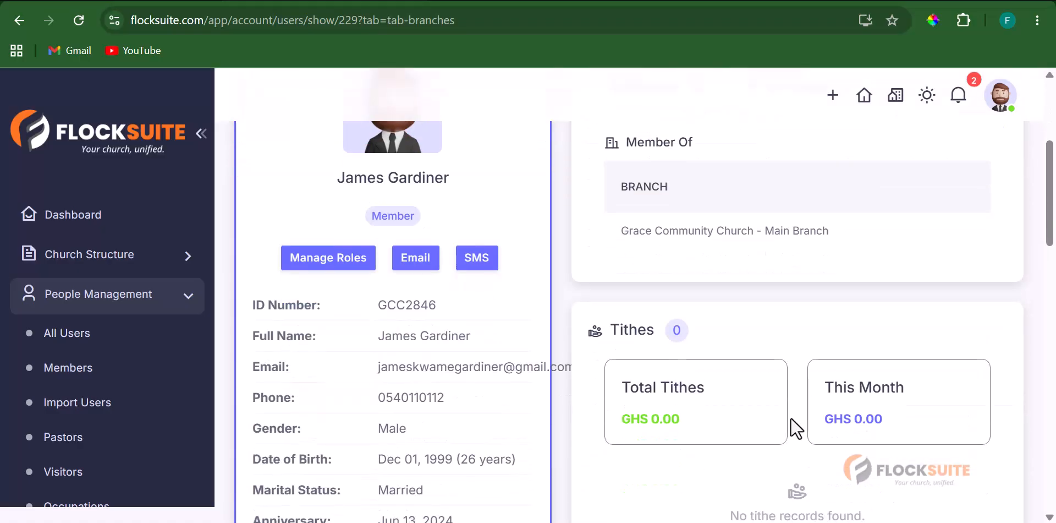
scroll(682, 355, "down", 2)
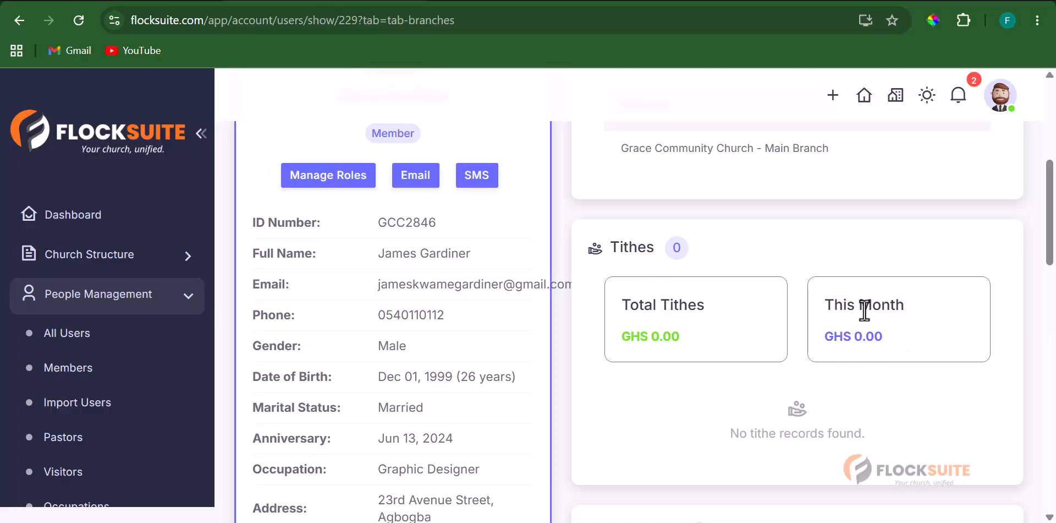
scroll(872, 341, "down", 4)
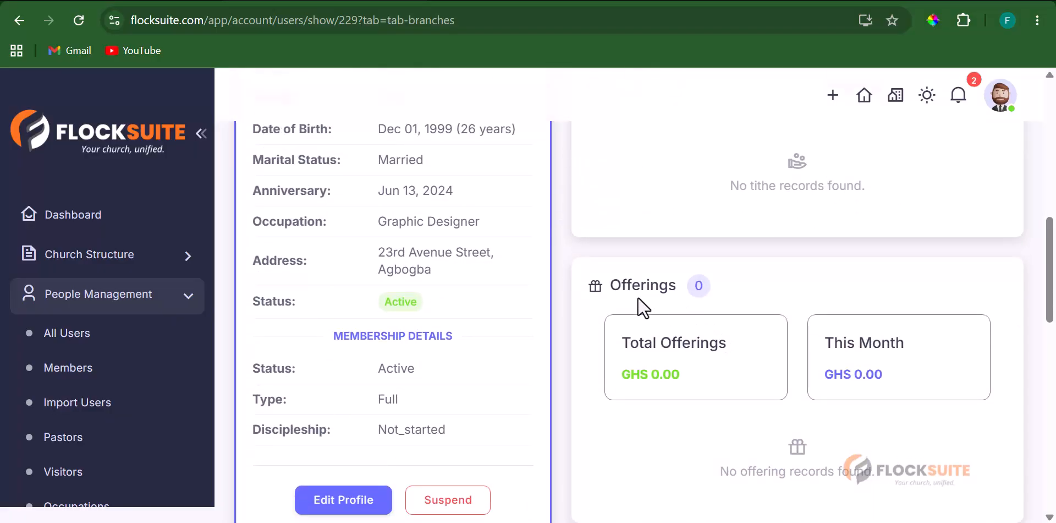
scroll(827, 391, "down", 4)
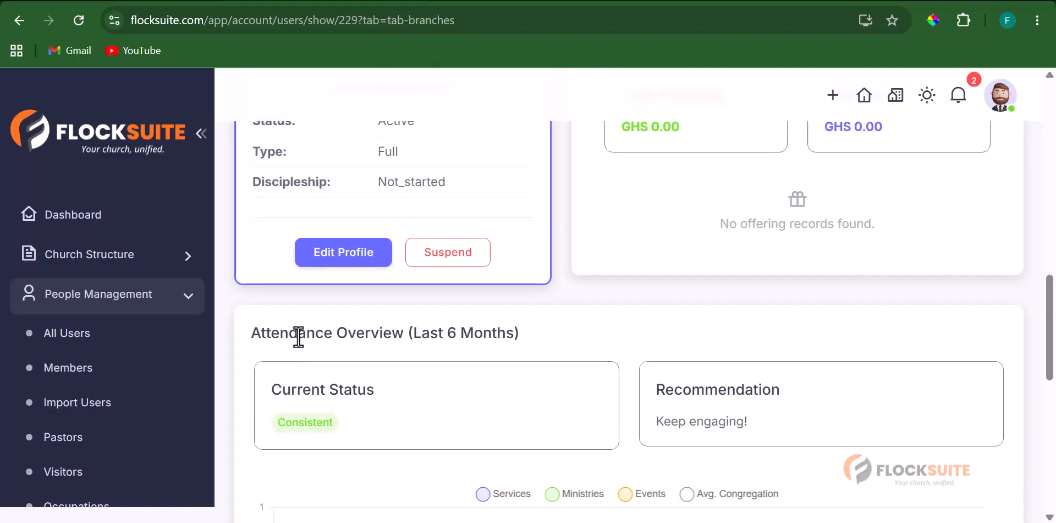
scroll(555, 399, "down", 2)
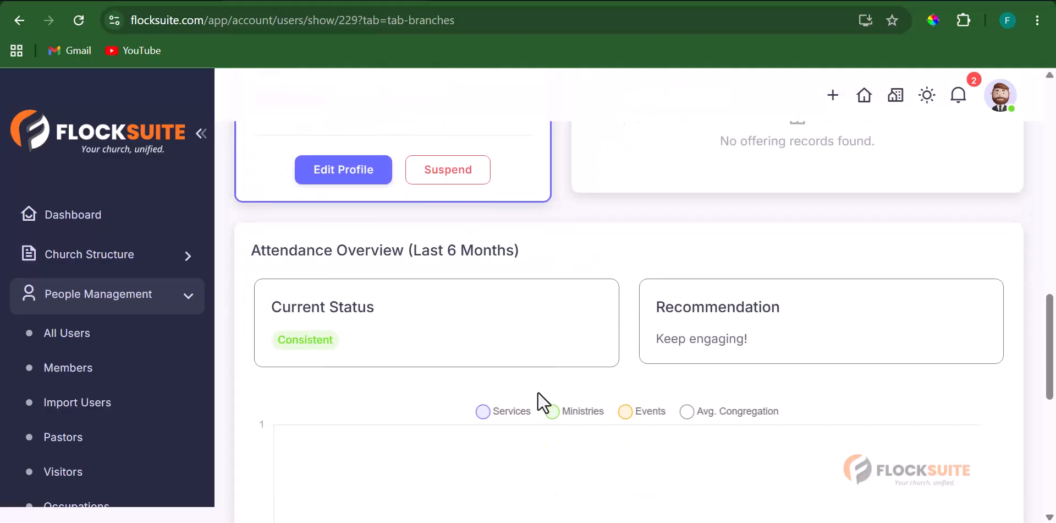
scroll(737, 391, "down", 3)
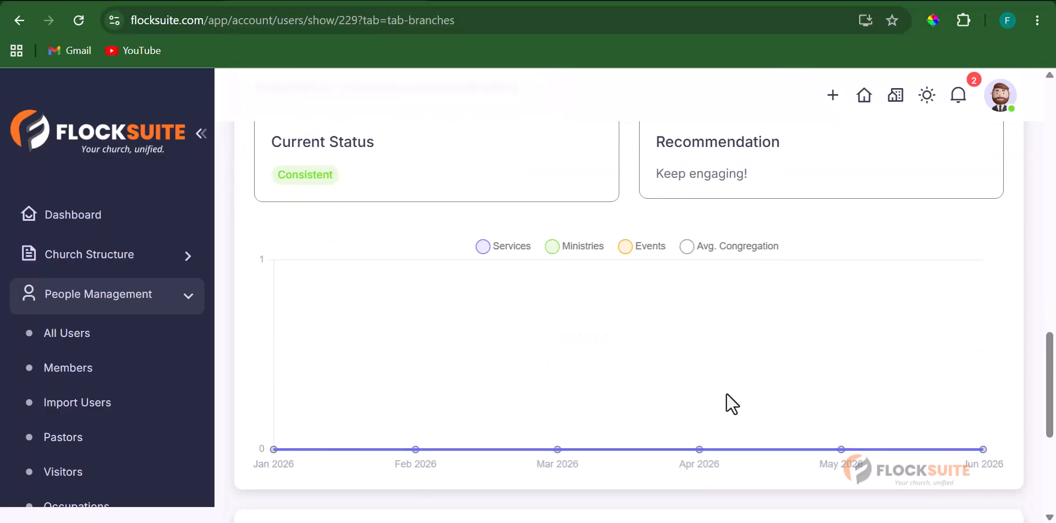
scroll(726, 392, "up", 2)
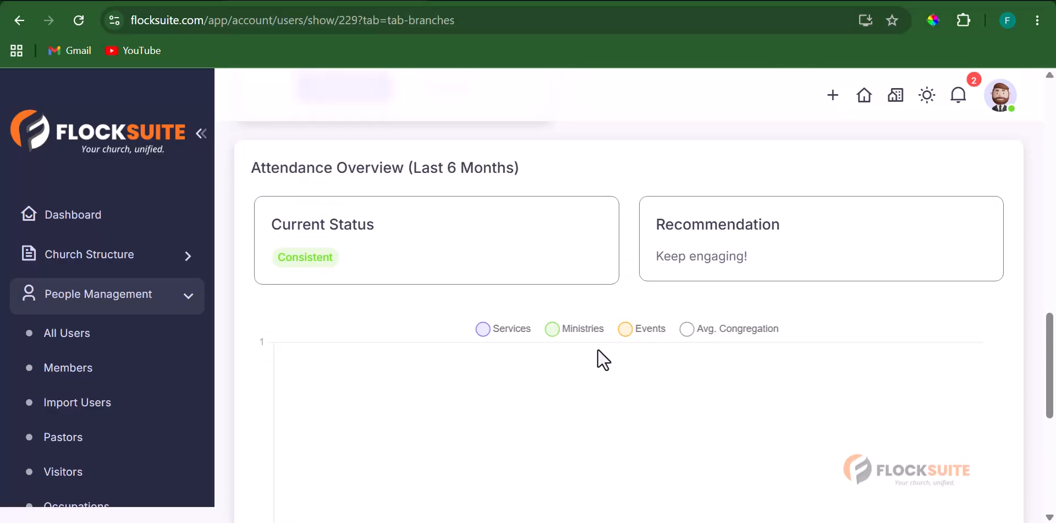
scroll(598, 349, "down", 7)
scroll(597, 348, "up", 2)
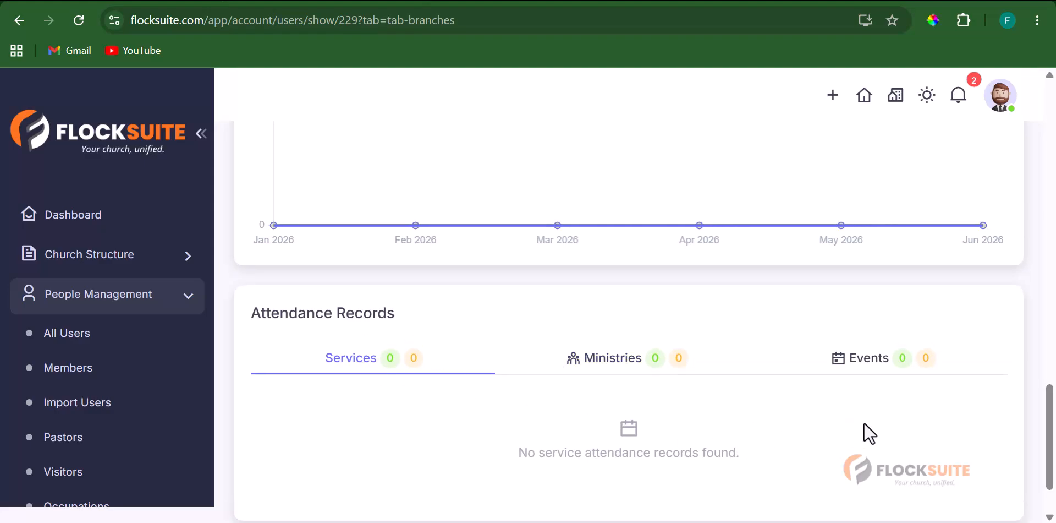
scroll(723, 372, "down", 2)
scroll(708, 374, "up", 15)
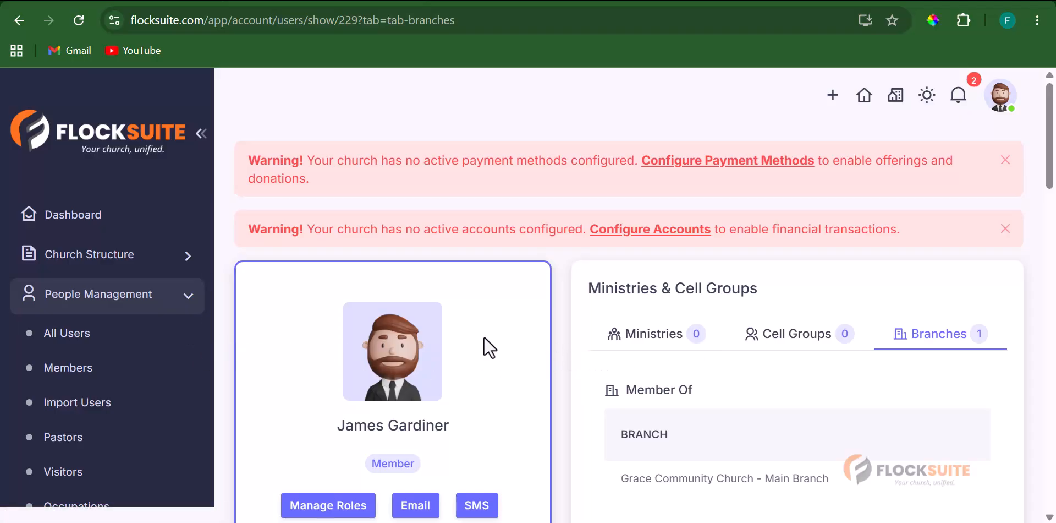
- Expand Church Structure and bring up the Grace Community Church profile with its invite link
left_click(166, 262)
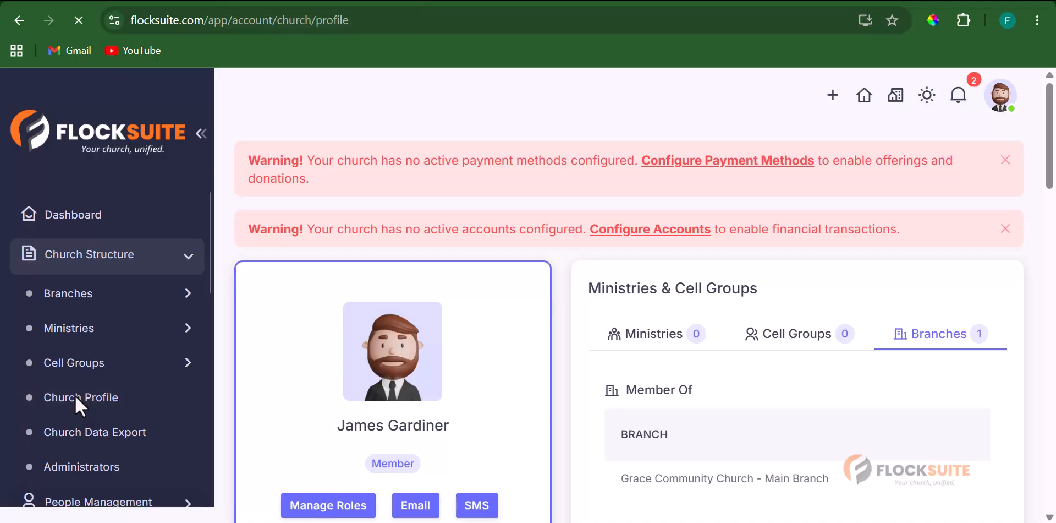
scroll(740, 324, "down", 3)
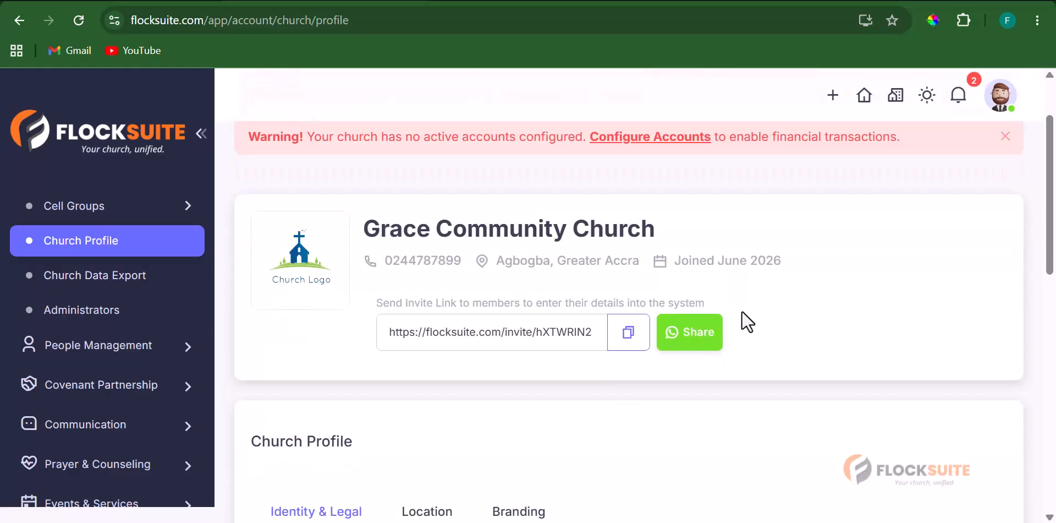
scroll(794, 395, "up", 3)
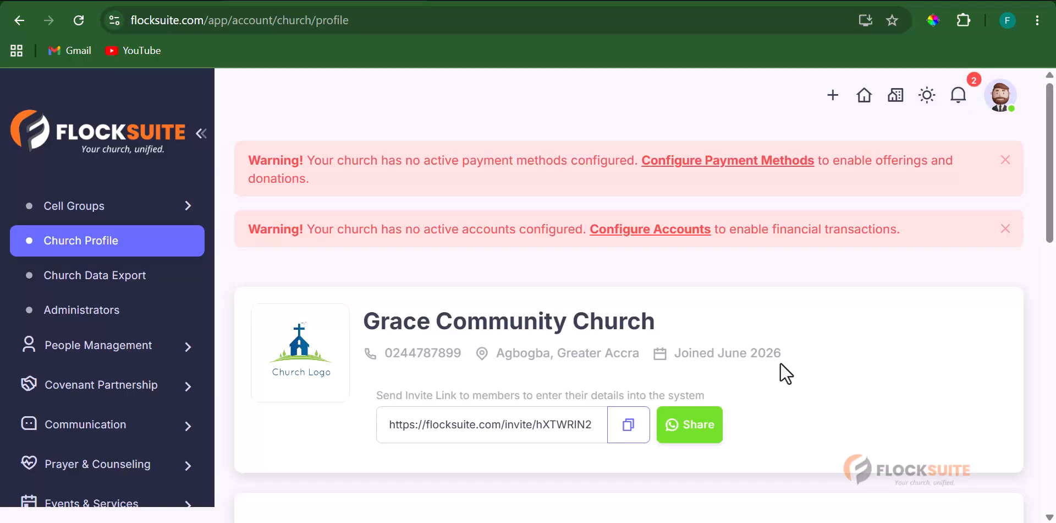
scroll(781, 369, "down", 6)
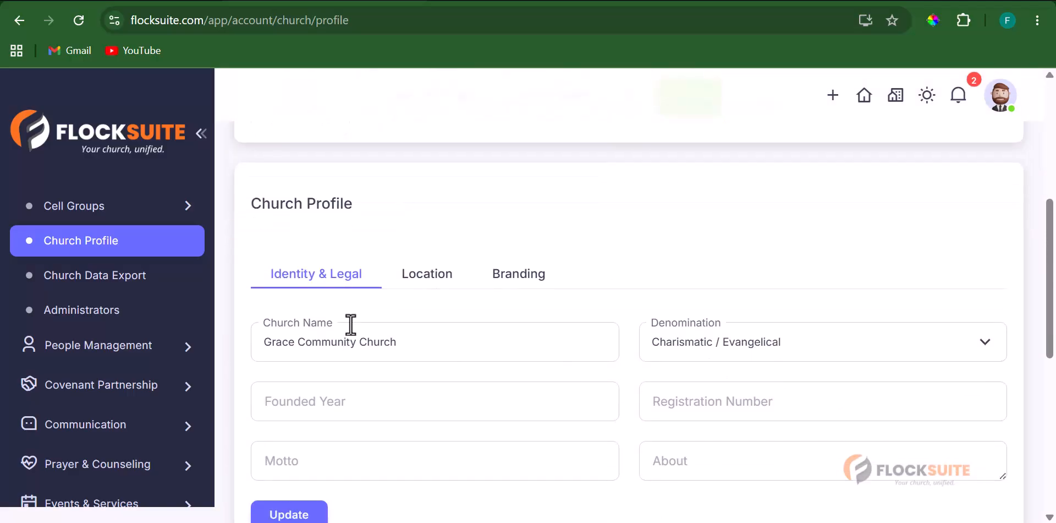
scroll(311, 323, "up", 3)
scroll(319, 385, "down", 3)
left_click(430, 281)
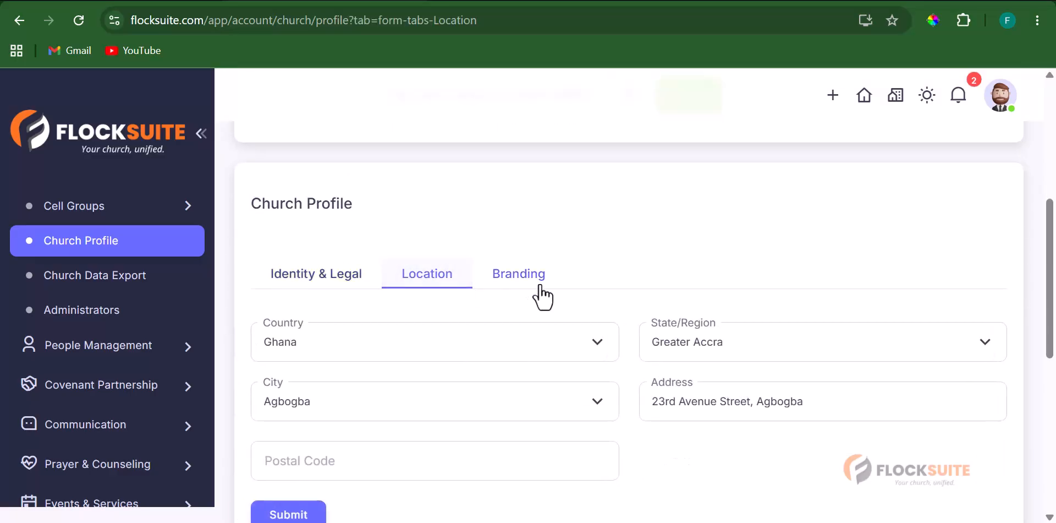
left_click(539, 286)
scroll(679, 377, "up", 5)
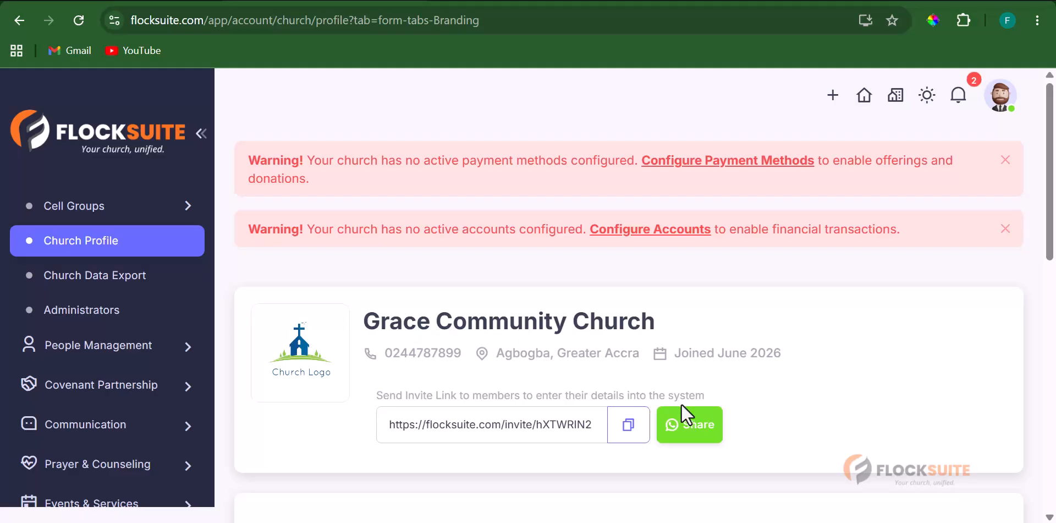
- Copy the church's member invite link and bring another Chrome window to the front
left_click(624, 434)
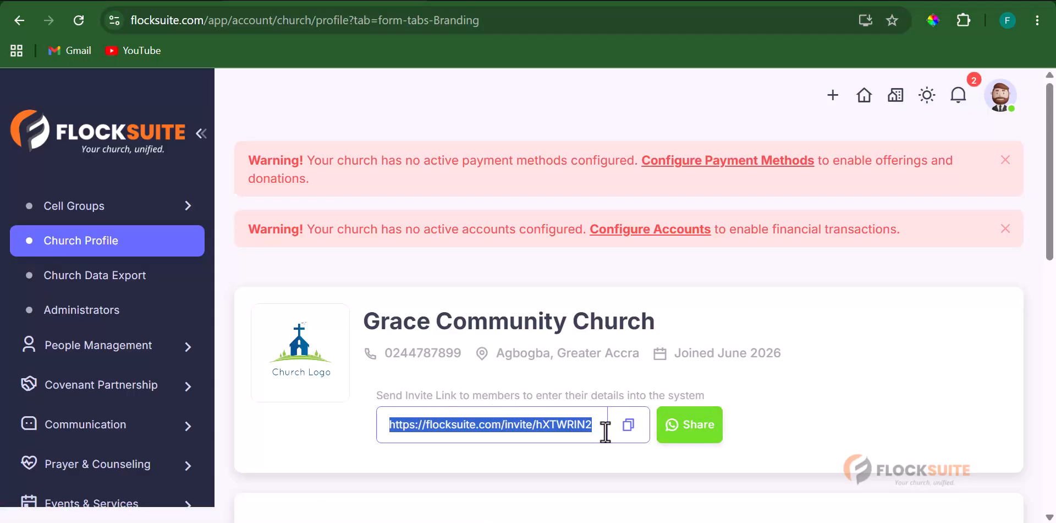
left_click(593, 288)
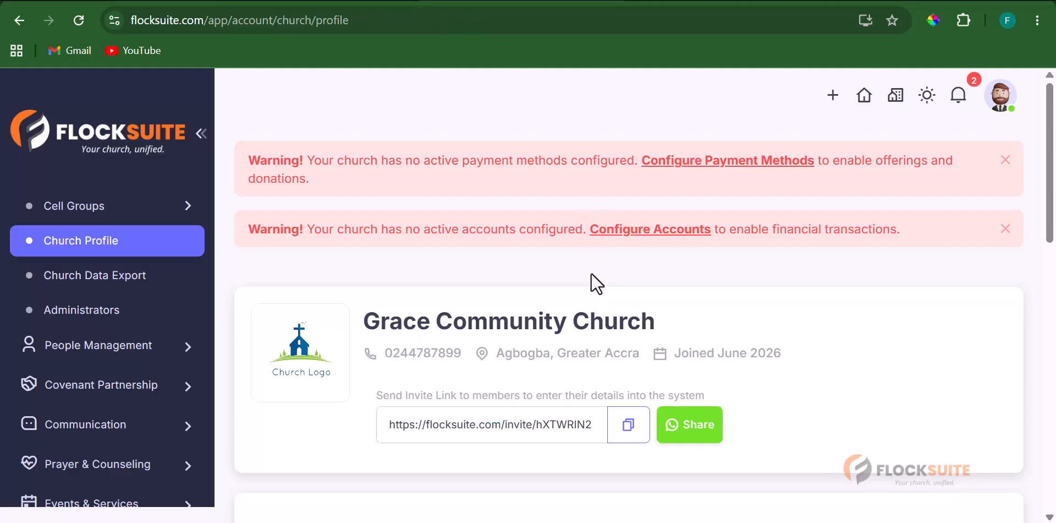
left_click(629, 431)
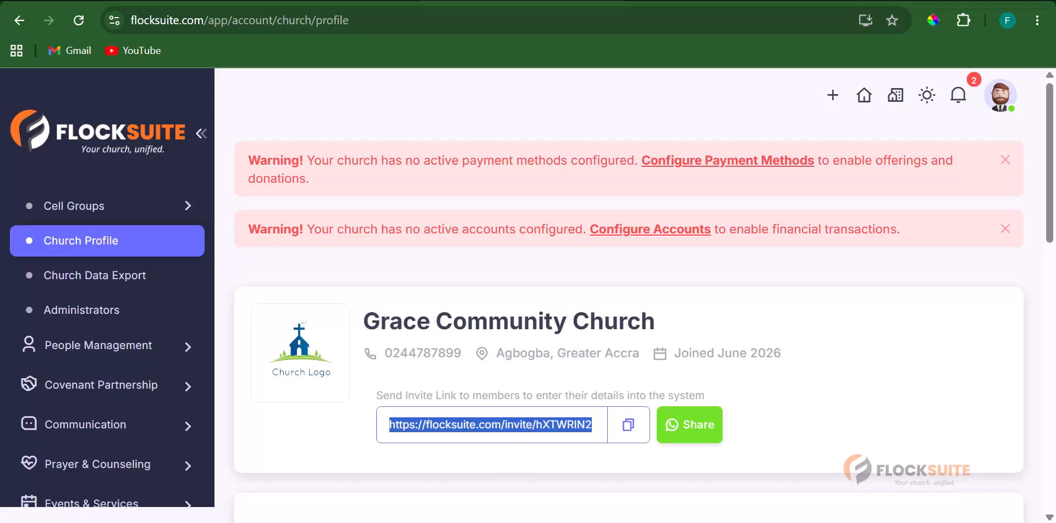
key("alt+Tab")
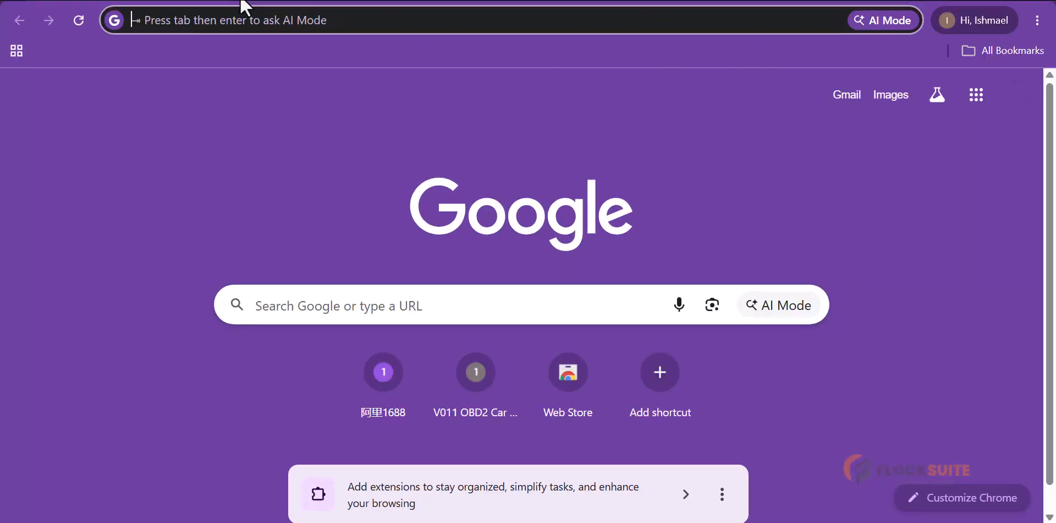
- Load the pasted invite link in Chrome and dismiss the 'Get the app' banner
left_click(336, 21)
key("ctrl+v")
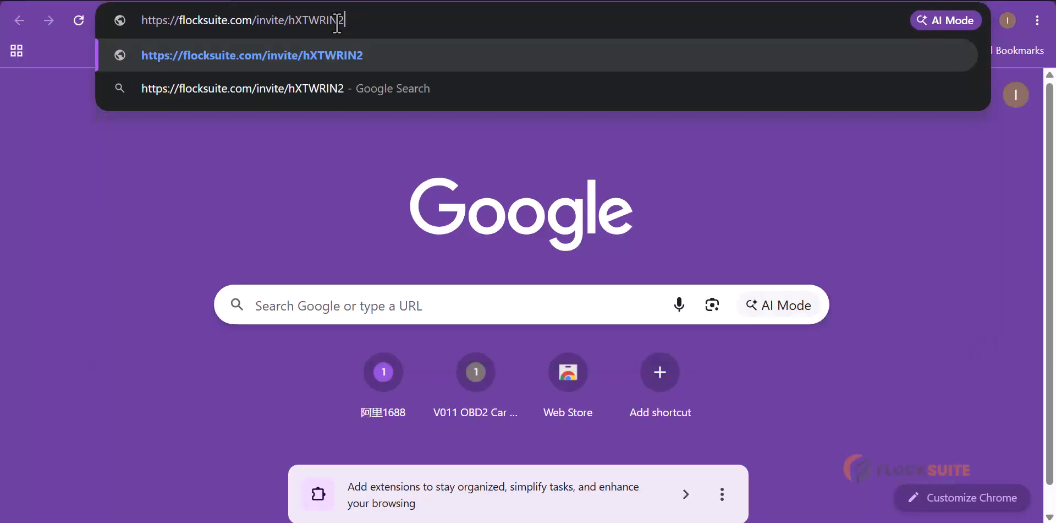
key("Return")
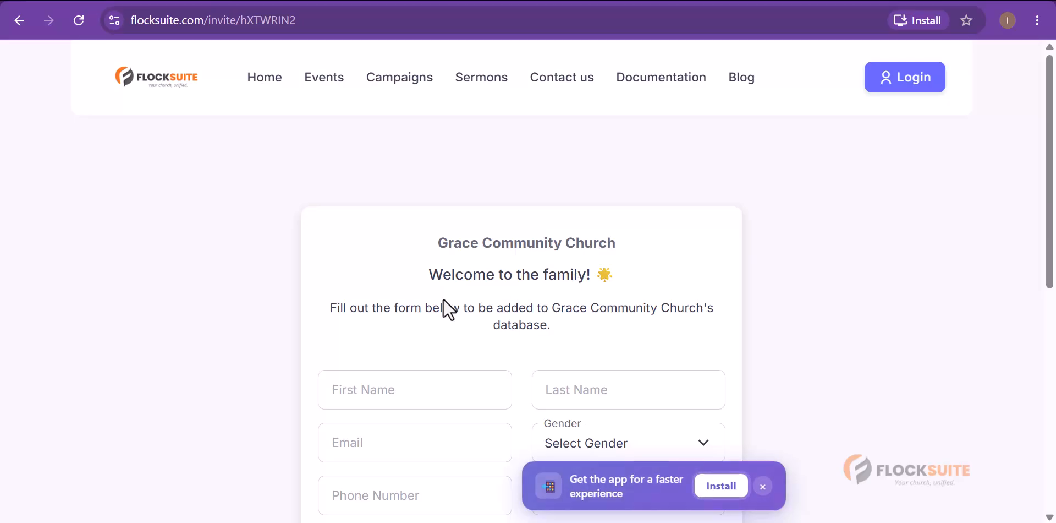
left_click(763, 486)
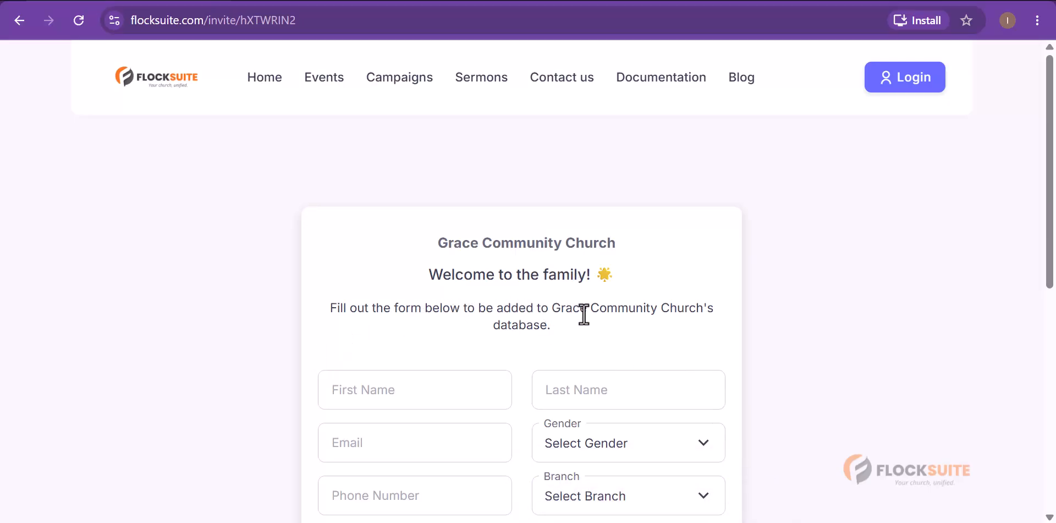
scroll(550, 336, "down", 1)
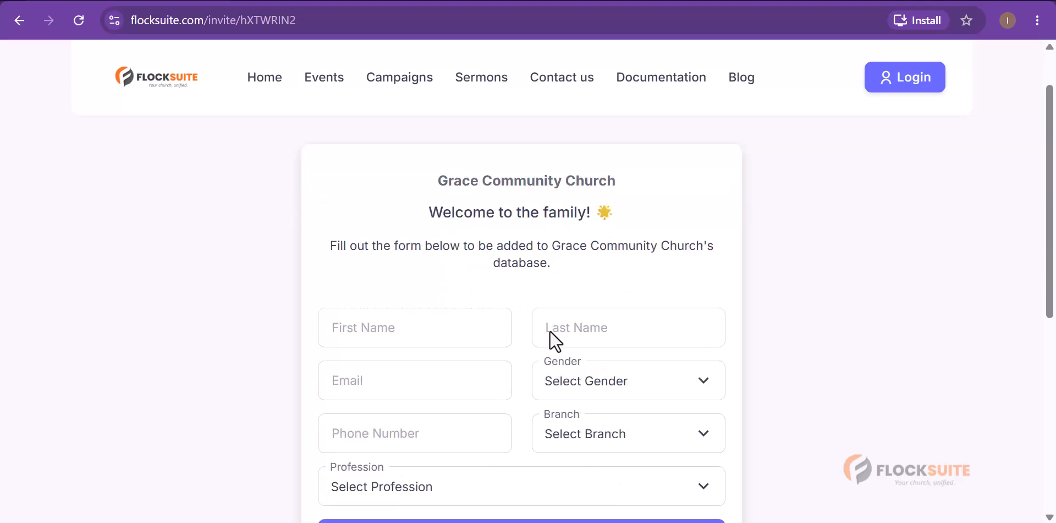
- Enter the new member's first name, last name and e-mail address on the invite form
left_click(382, 308)
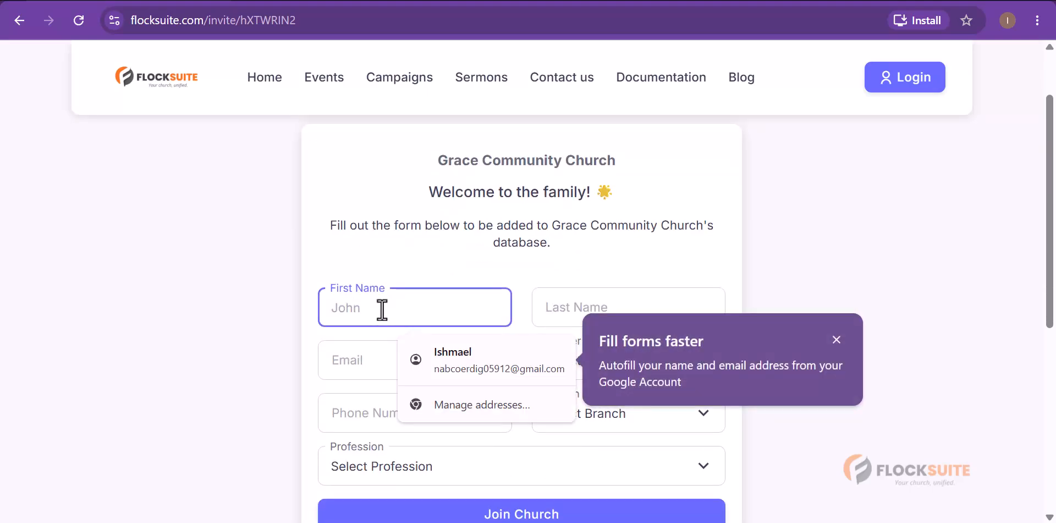
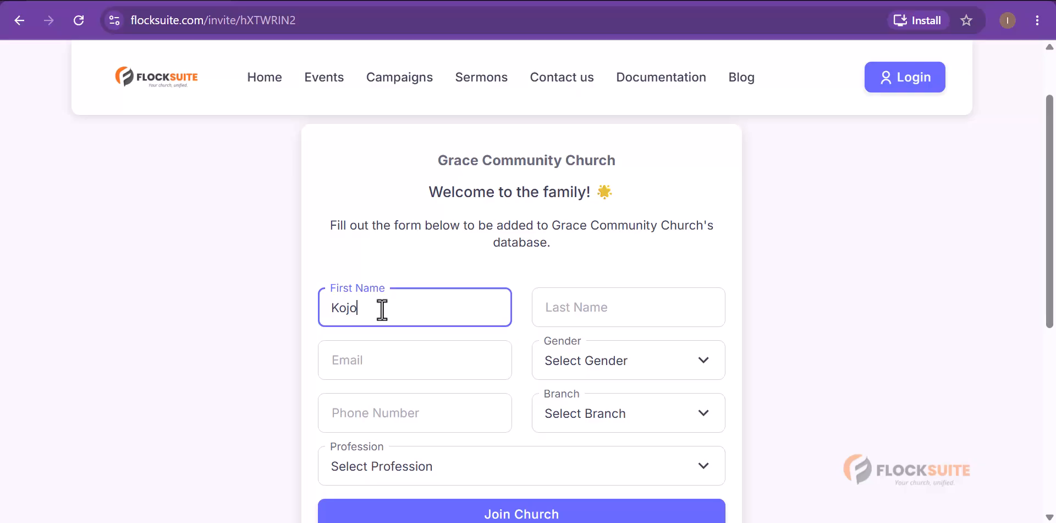
key("Tab")
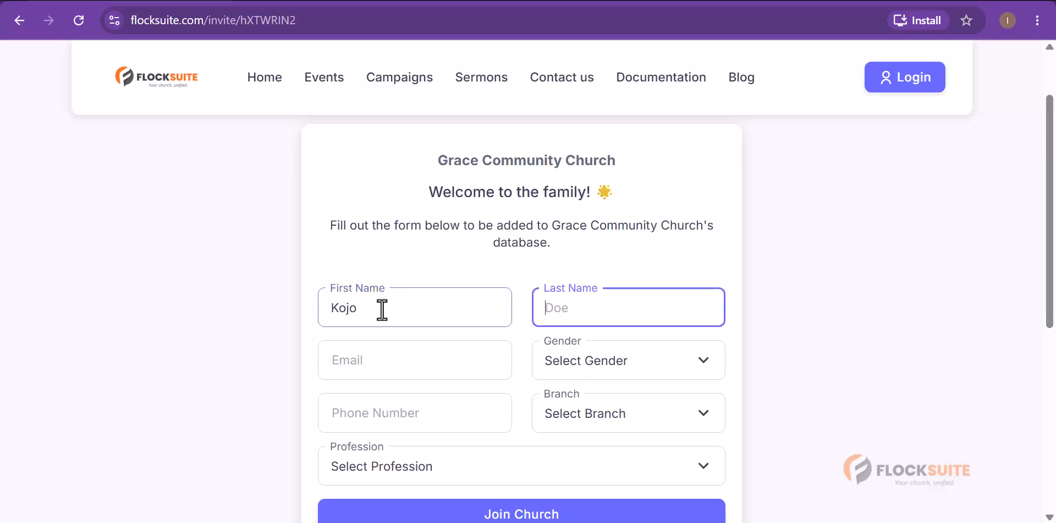
key("Tab")
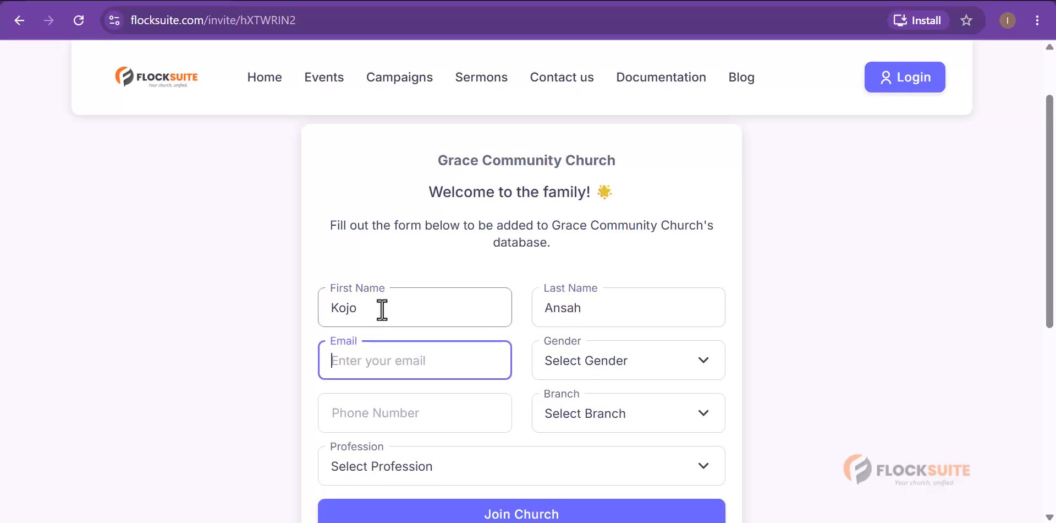
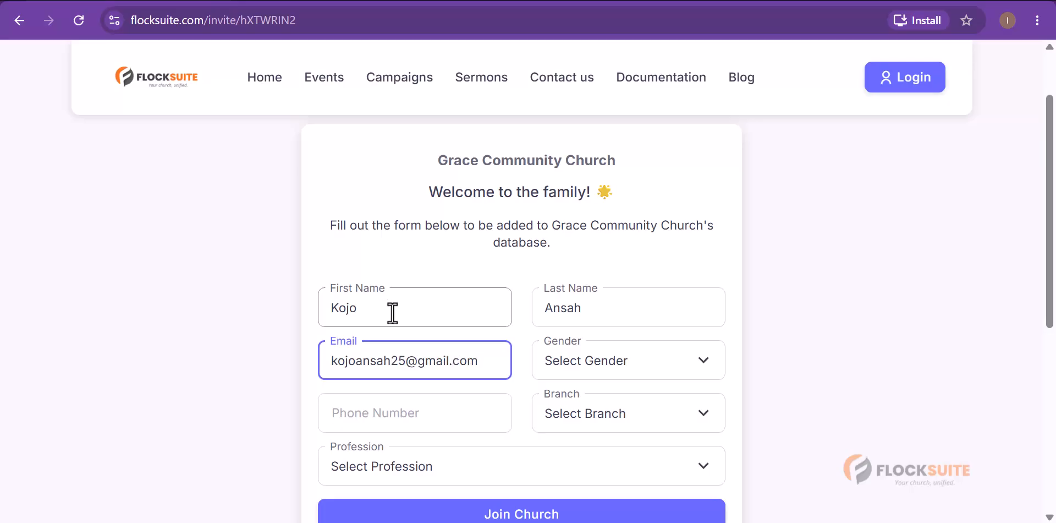
- Set gender to Male and fill in the member's phone number, correcting its last digit
left_click(618, 354)
left_click(603, 411)
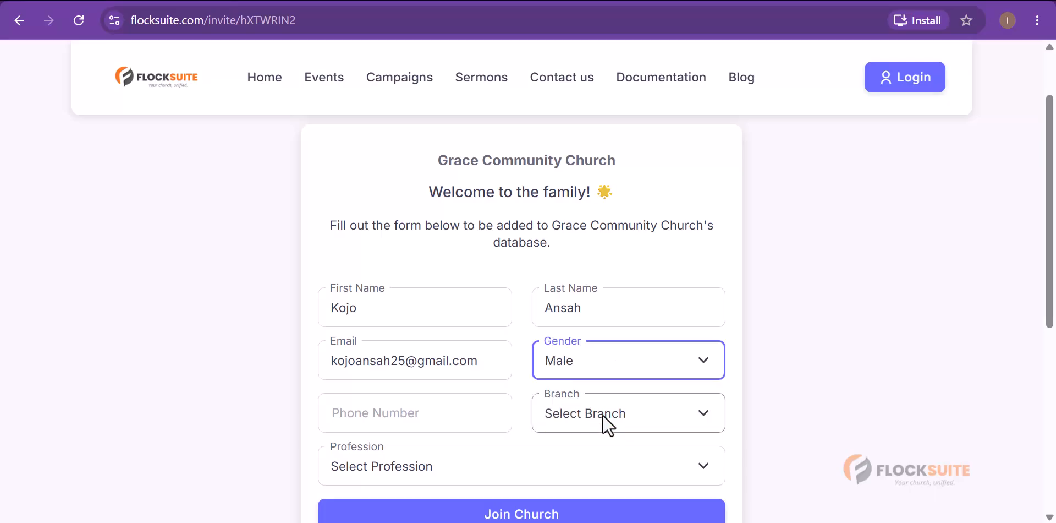
left_click(441, 407)
left_click(444, 453)
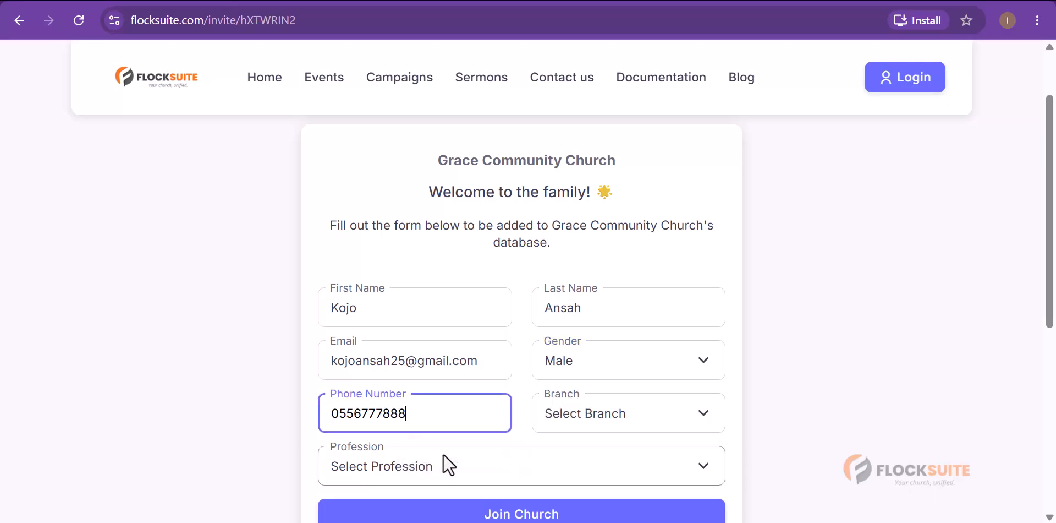
key("BackSpace")
type("0")
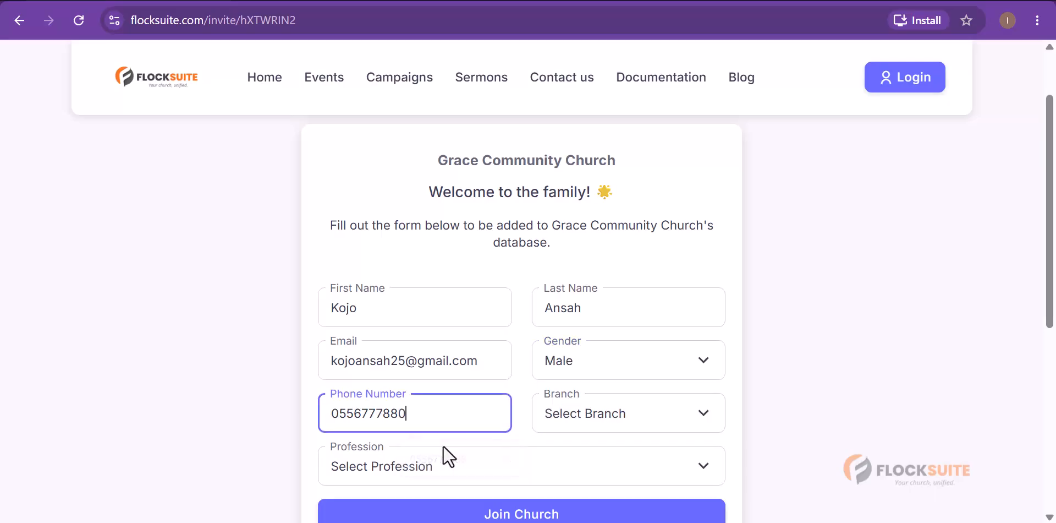
left_click(601, 388)
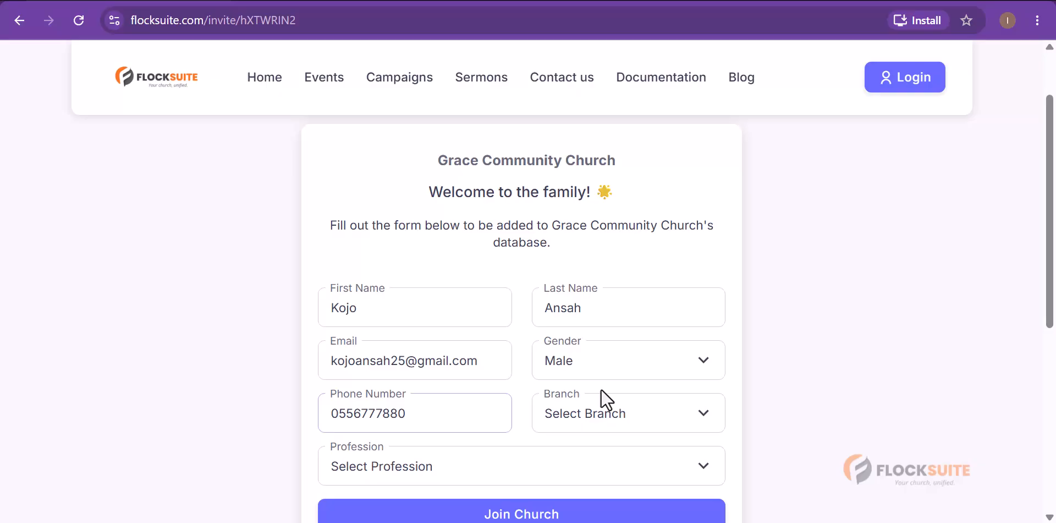
- Choose Main Branch and Electrical Engineer as profession, then submit the Join Church form
left_click(587, 415)
left_click(578, 465)
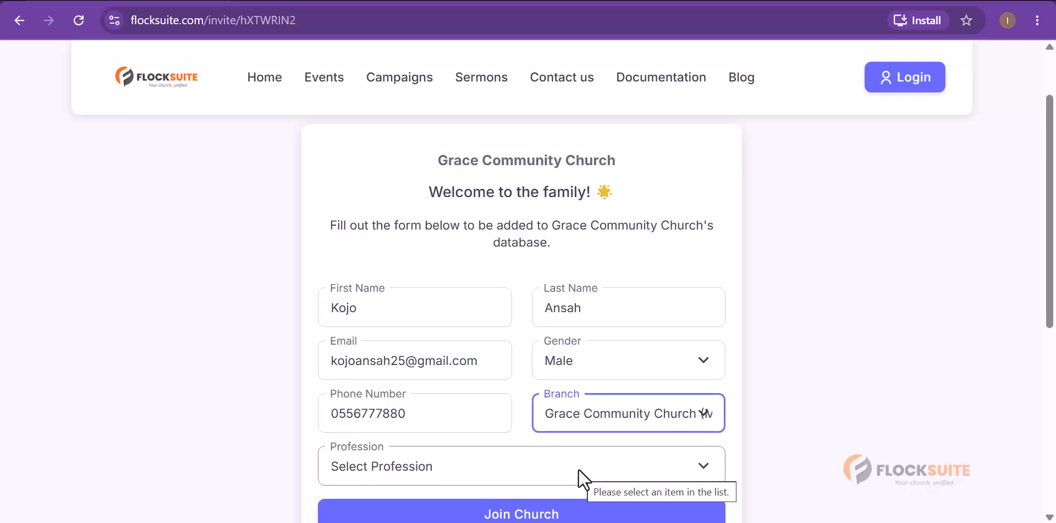
left_click(424, 469)
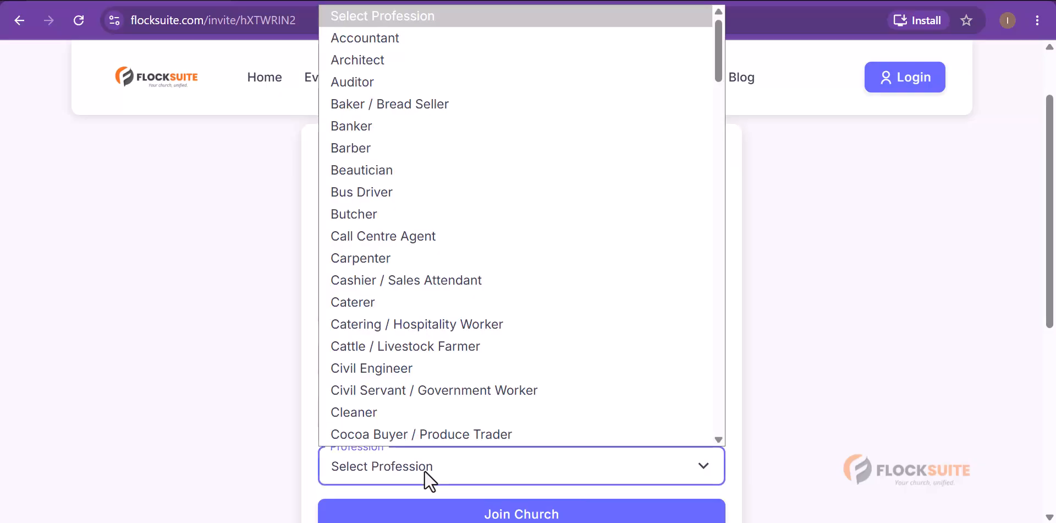
scroll(458, 375, "down", 5)
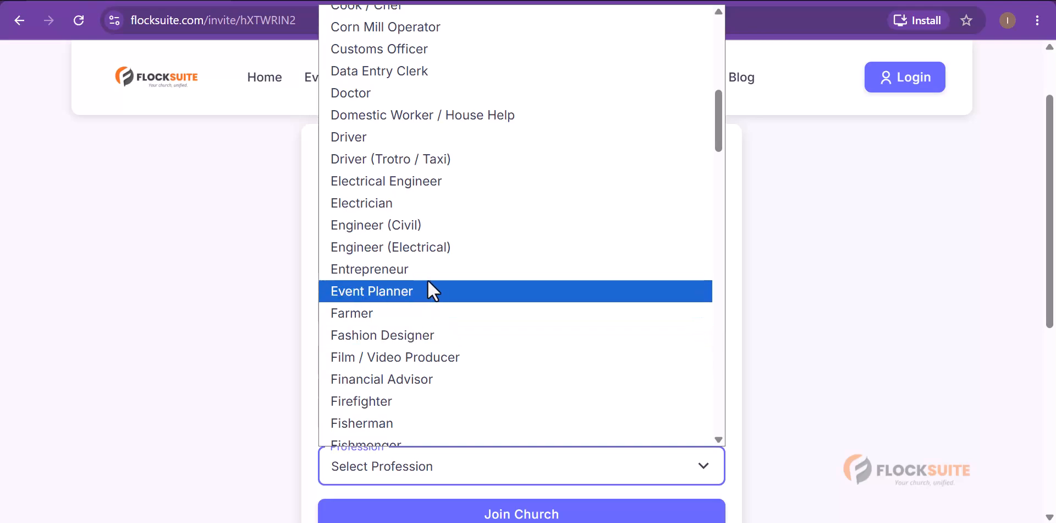
left_click(419, 184)
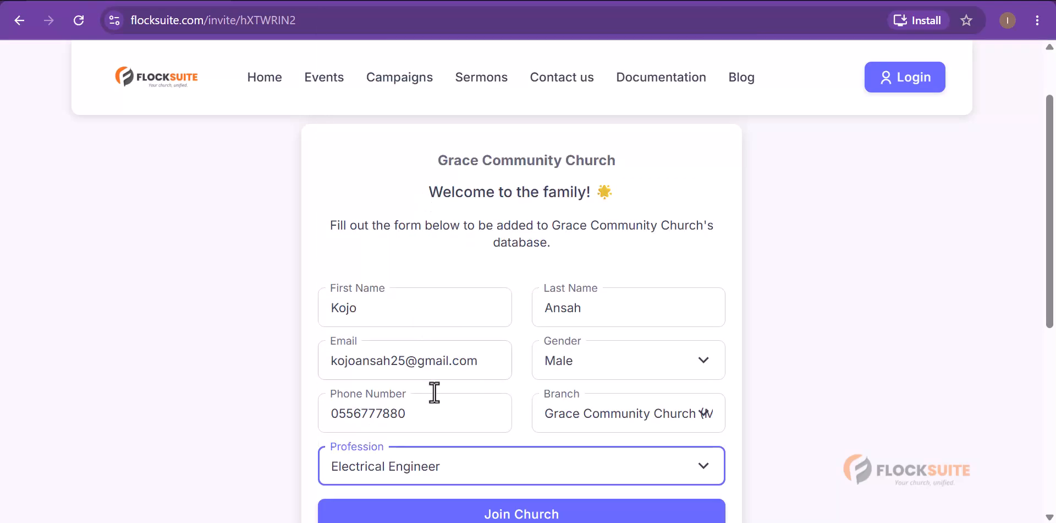
scroll(524, 385, "down", 2)
left_click(543, 433)
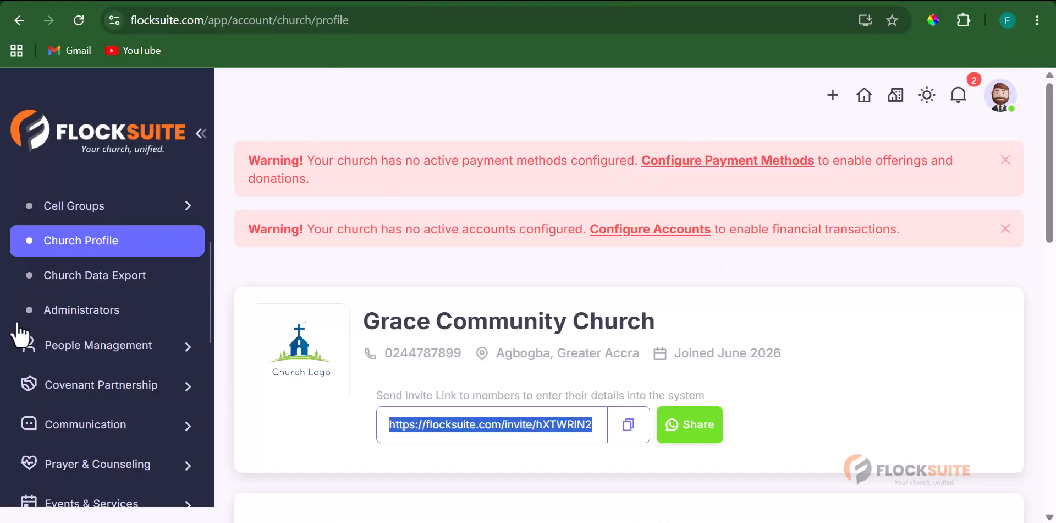
- Show the church's Members list under people management
left_click(131, 355)
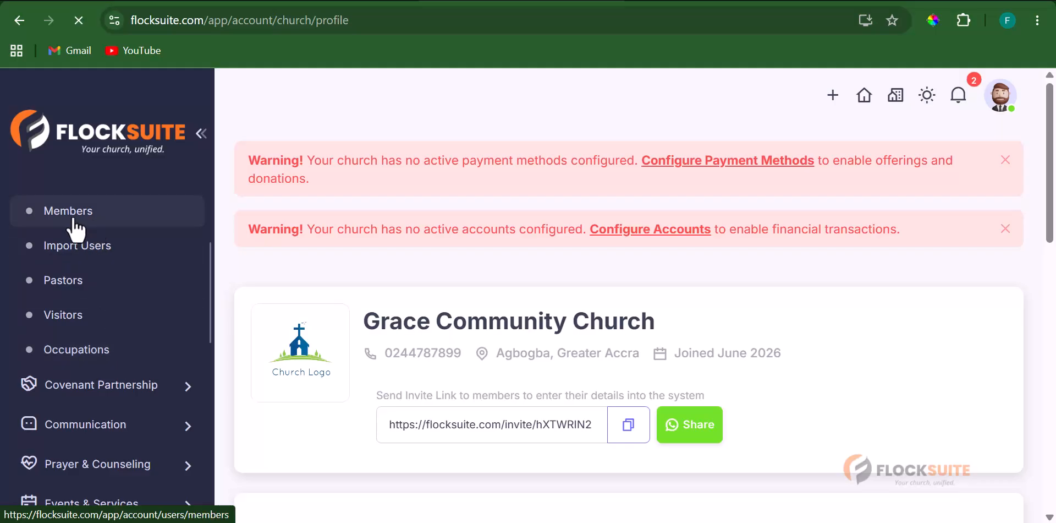
left_click(74, 220)
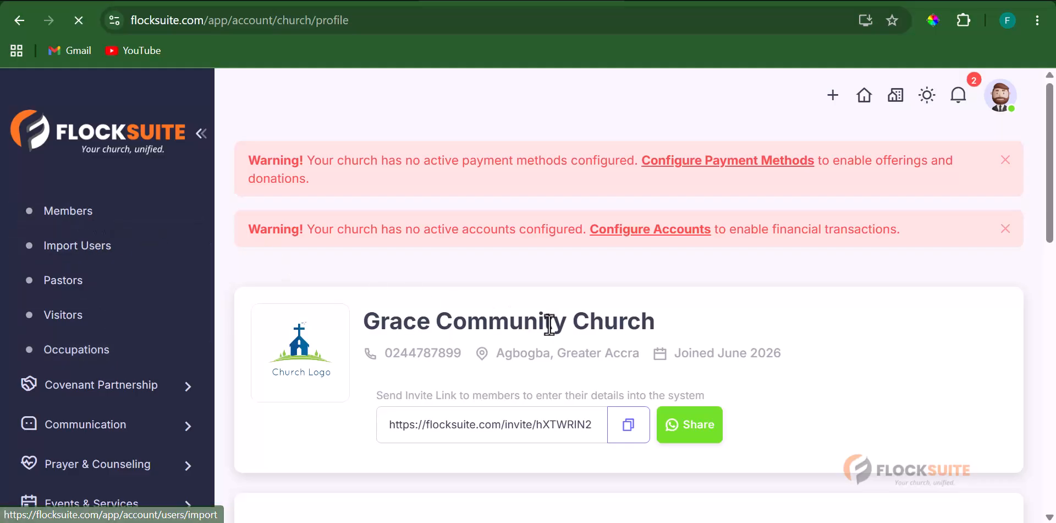
scroll(549, 306, "down", 6)
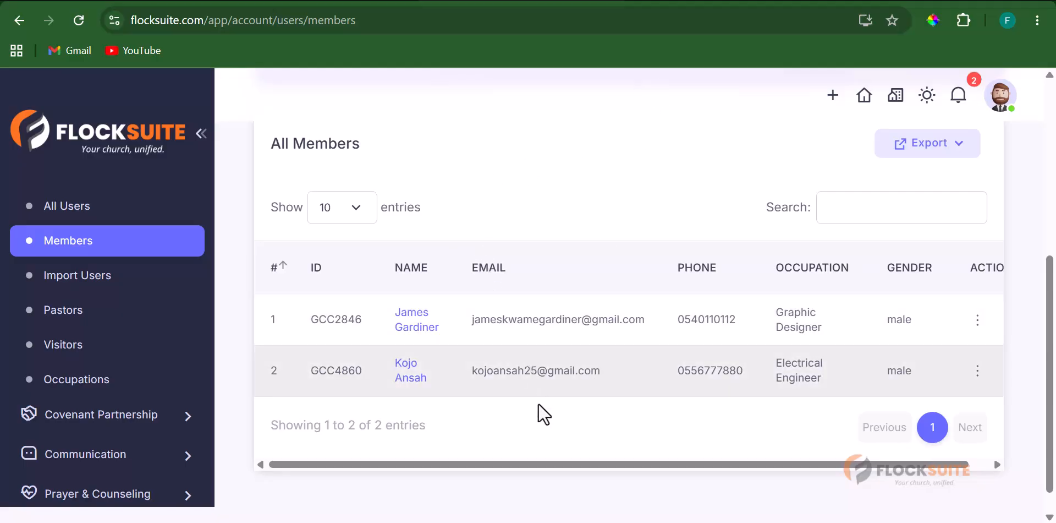
- Switch to the logged-out browser window and select its address bar
mouse_move(715, 522)
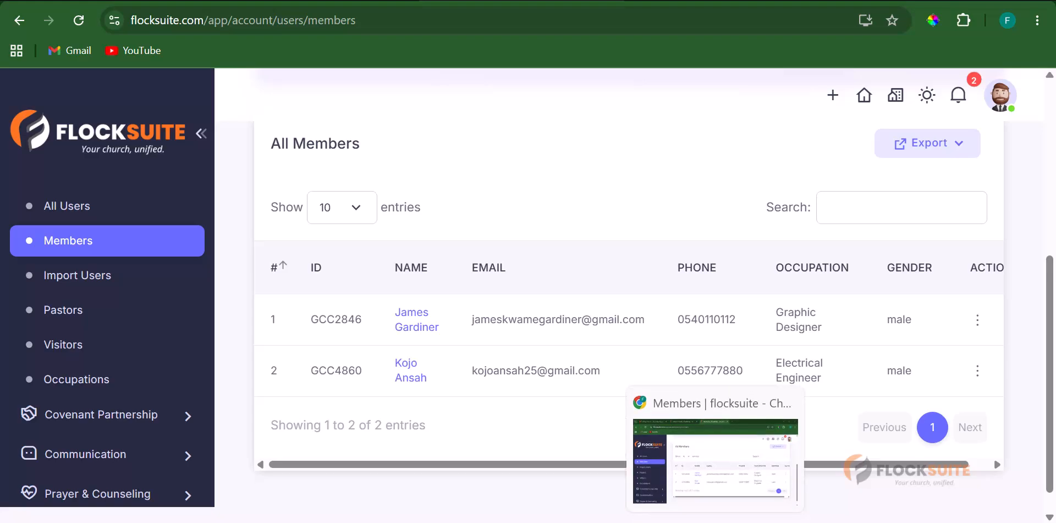
left_click(498, 517)
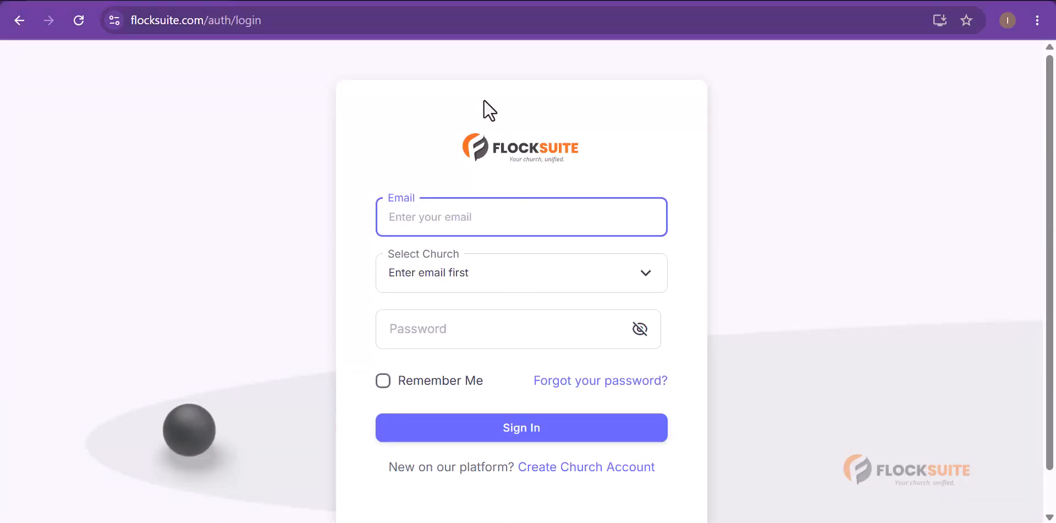
left_click(488, 17)
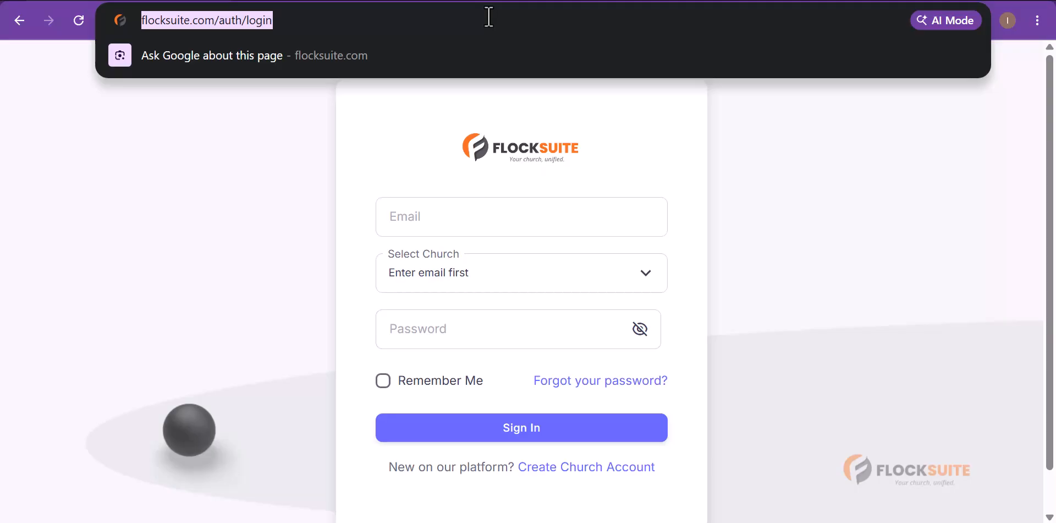
- Load the pasted church invite link in the logged-out window
key("ctrl+v")
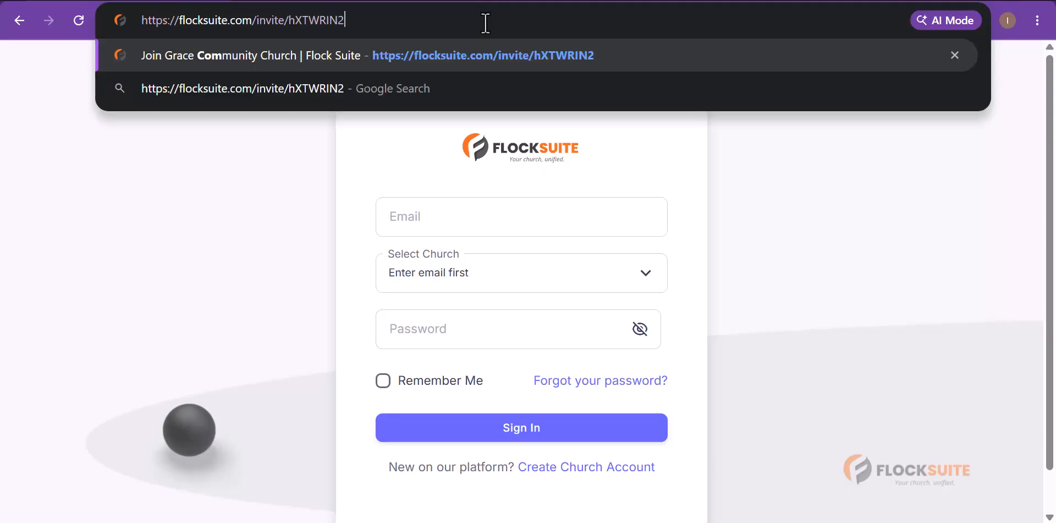
key("Return")
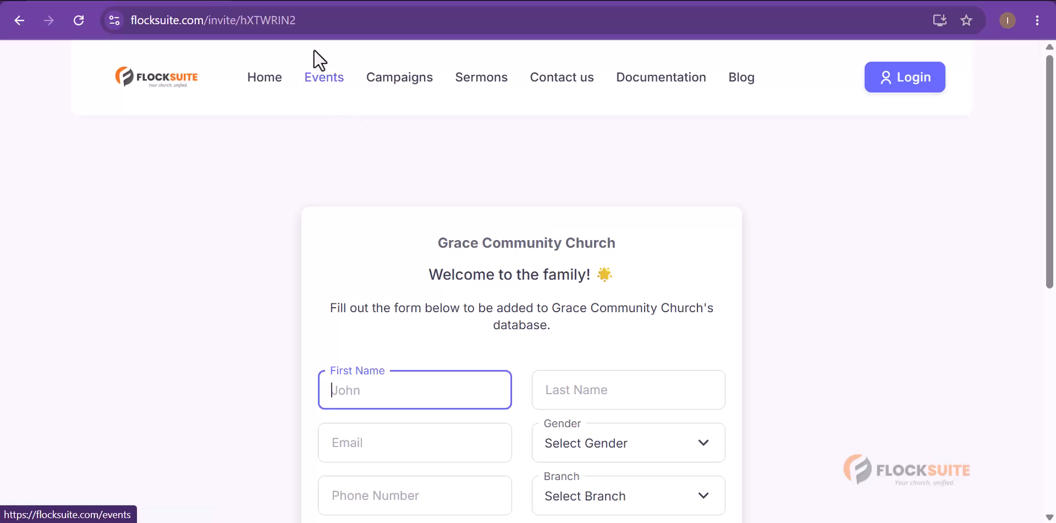
scroll(572, 285, "down", 2)
- Enter the member's first and last name, capitalising the first name, and their e-mail address
left_click(433, 315)
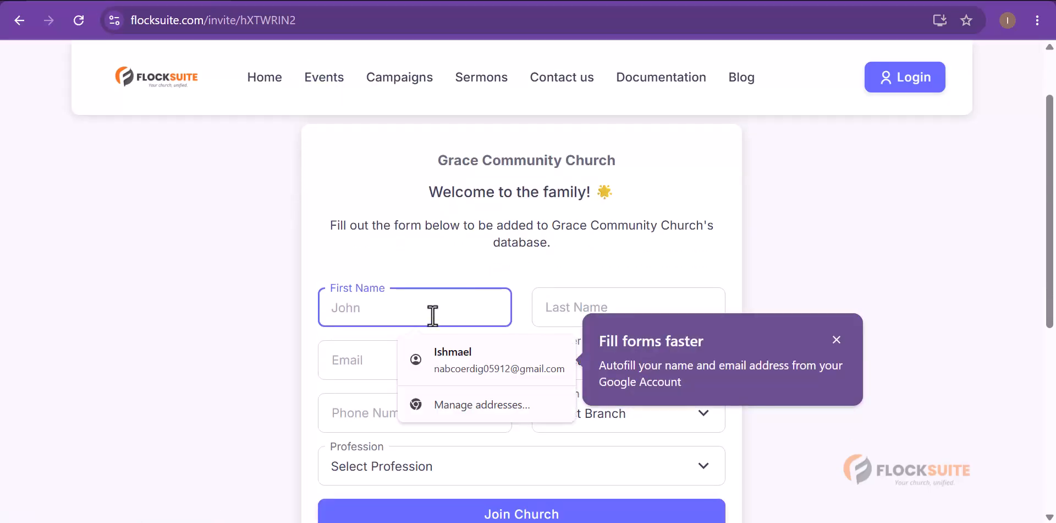
left_click(837, 341)
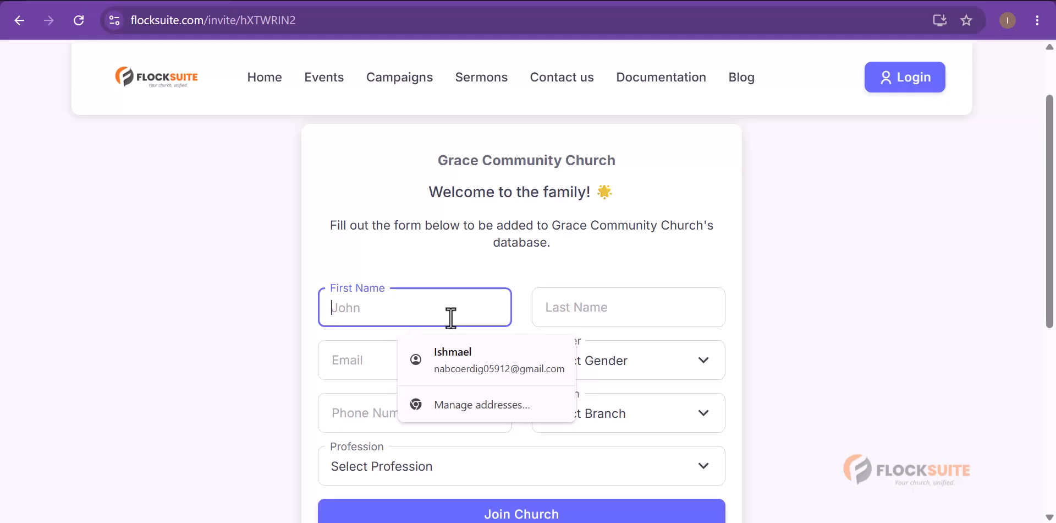
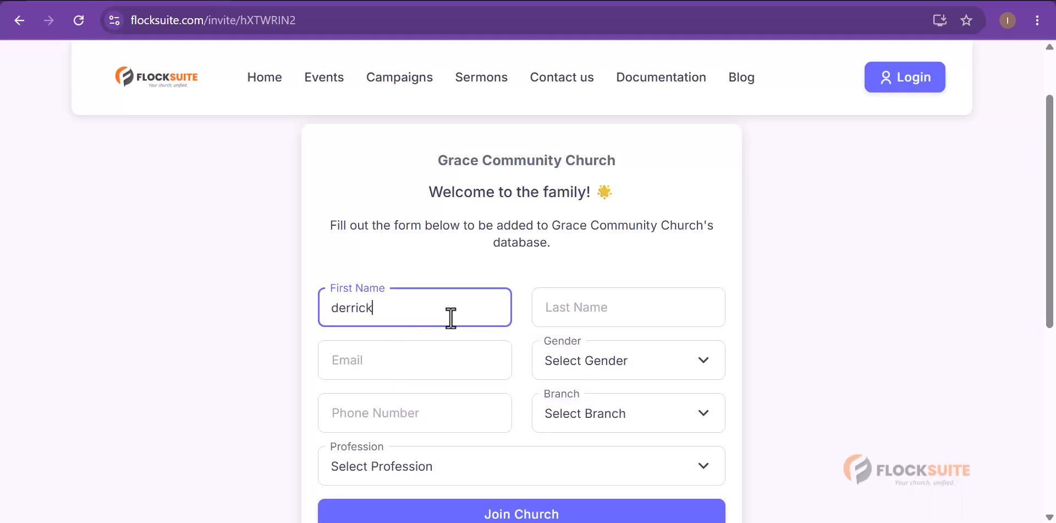
key("Tab")
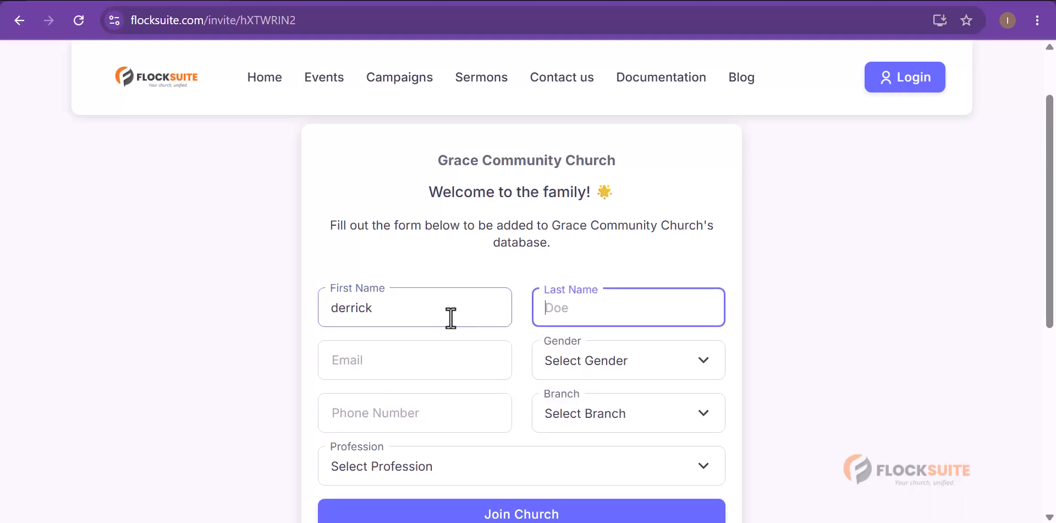
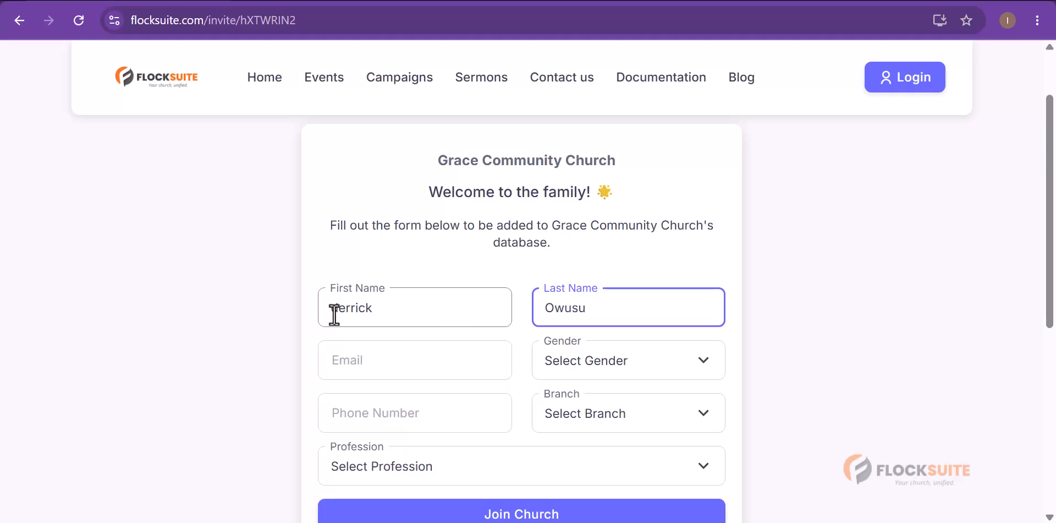
left_click_drag(334, 314, 325, 315)
type("D")
left_click(384, 372)
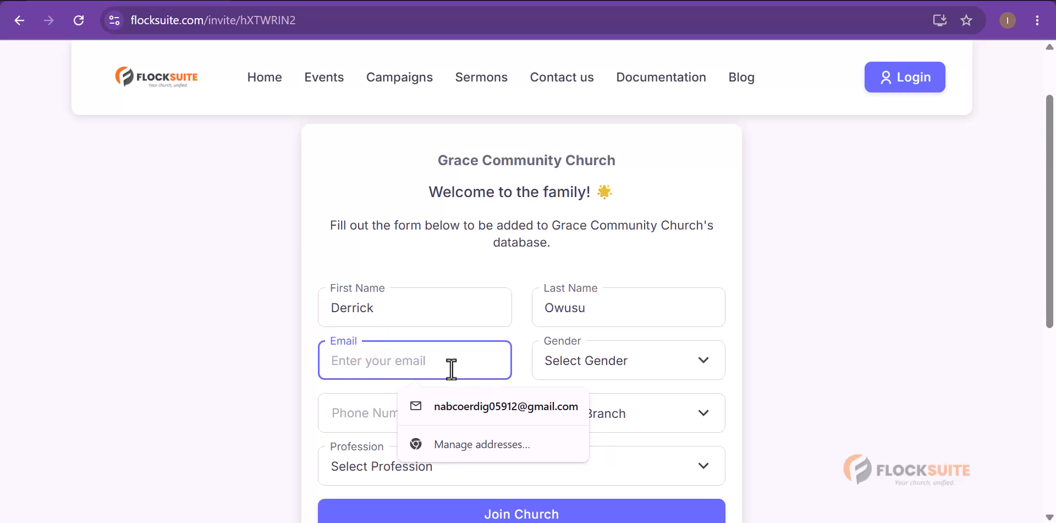
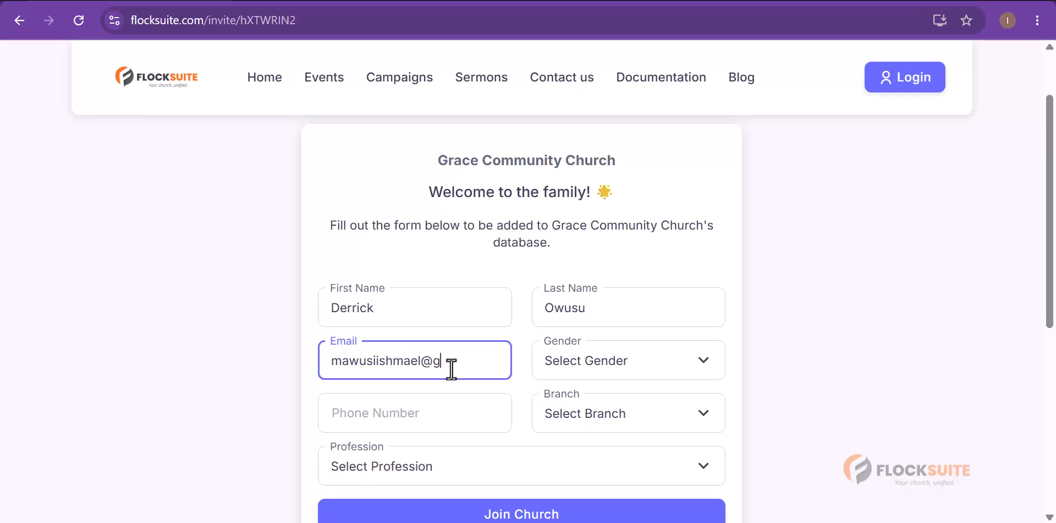
- Set gender to Male and fill the phone number from a saved suggestion, editing its ending
left_click(622, 357)
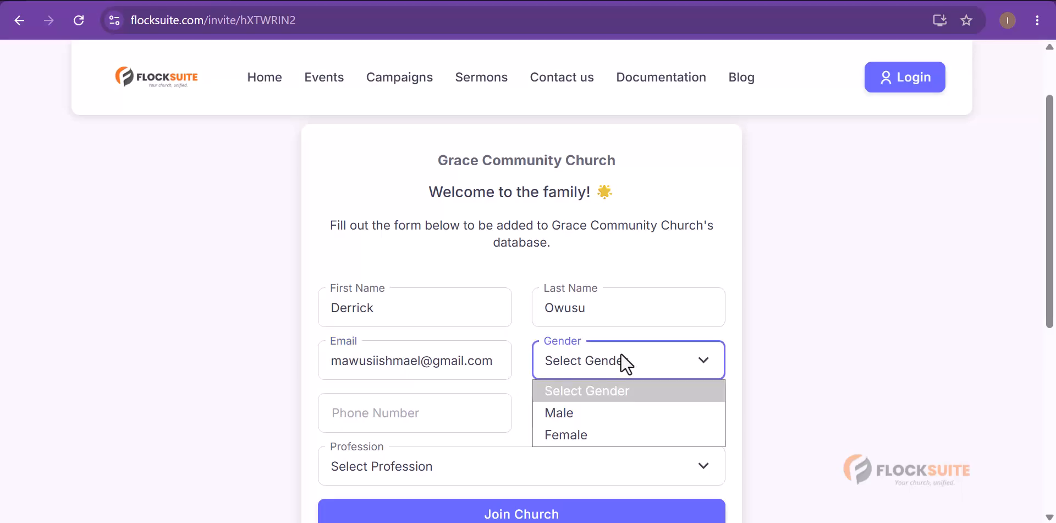
left_click(590, 414)
left_click(403, 401)
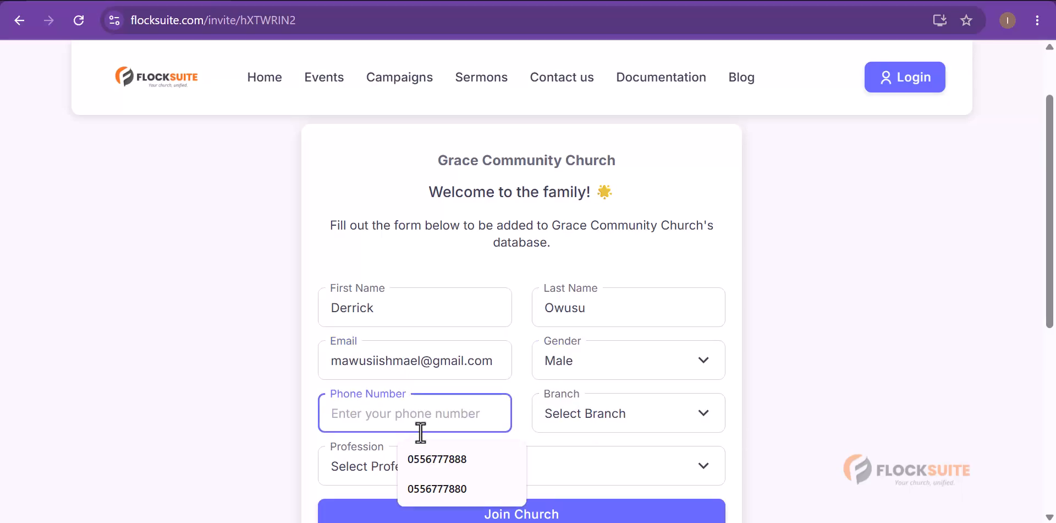
left_click(424, 458)
key("BackSpace")
key("BackSpace")
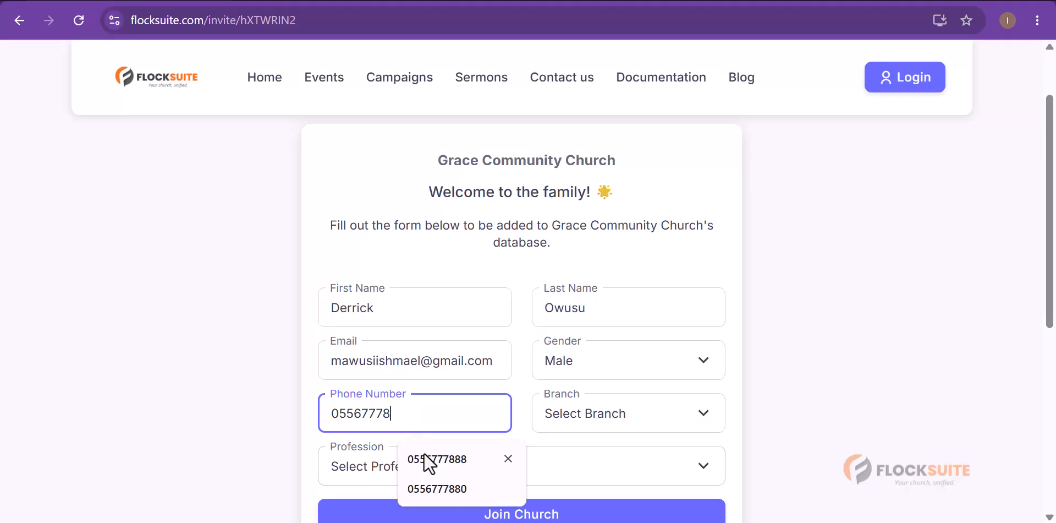
type("11")
- Choose Main Branch and Civil Engineer as profession, then submit the join form
left_click(603, 418)
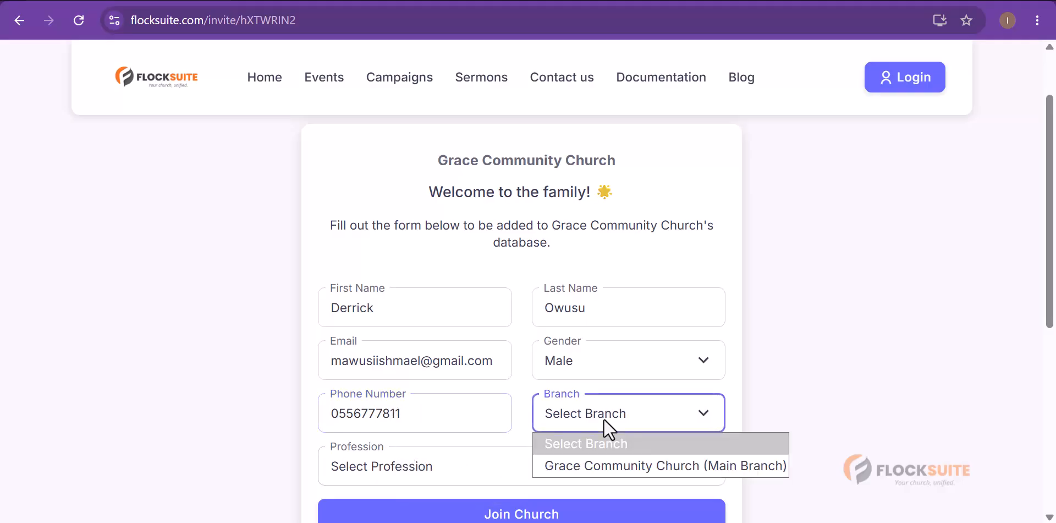
left_click(589, 461)
left_click(496, 475)
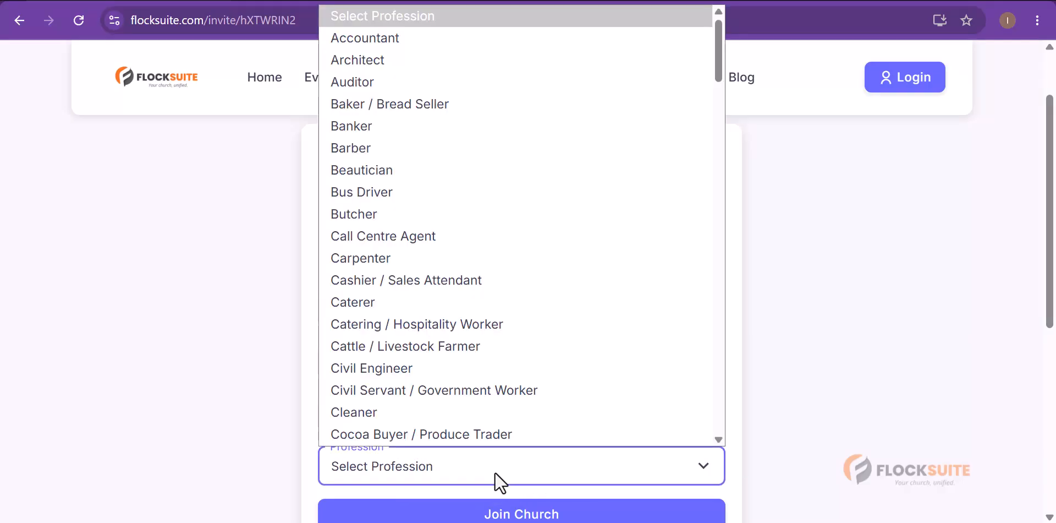
left_click(483, 374)
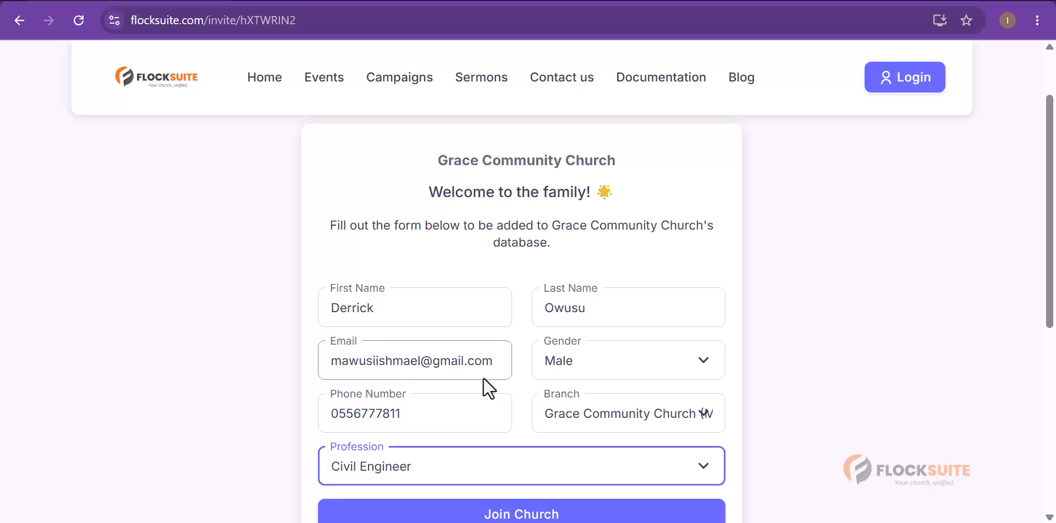
scroll(471, 337, "down", 1)
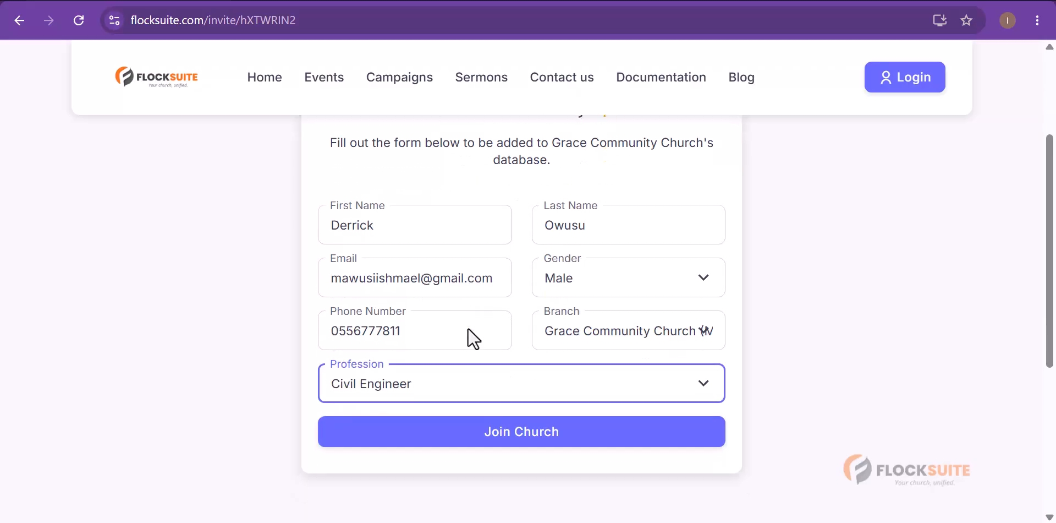
left_click(510, 437)
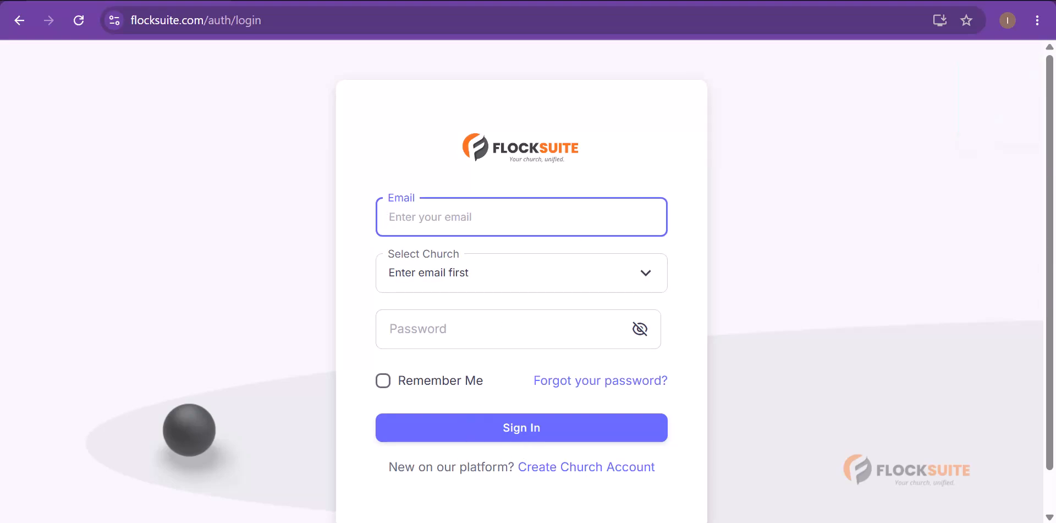
- Return to the admin Members window and reload it to show three members
left_click(550, 522)
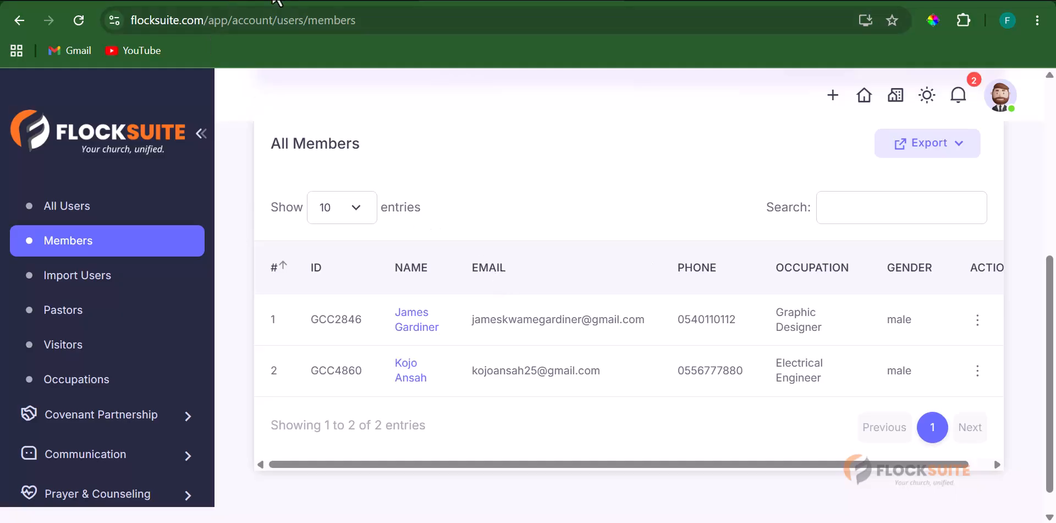
left_click(80, 22)
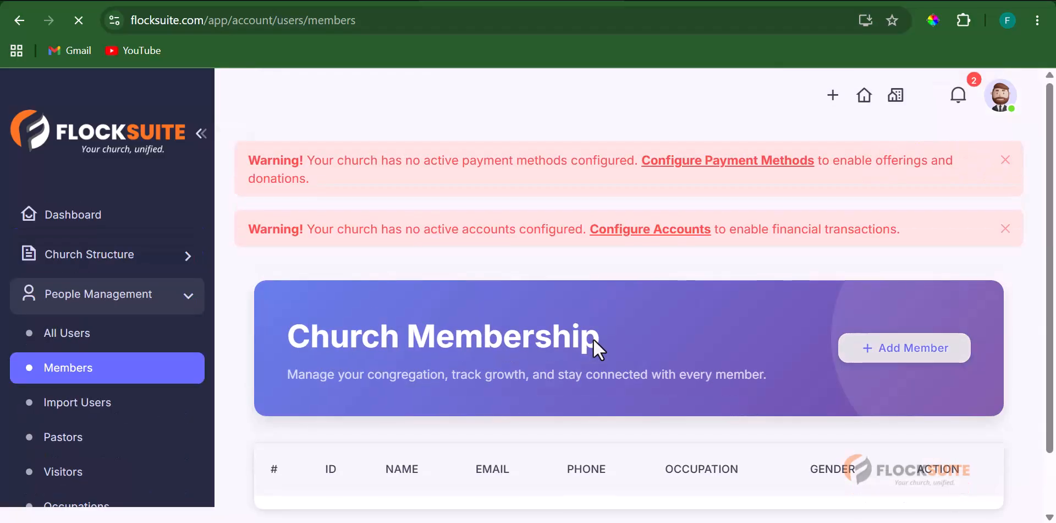
scroll(593, 339, "down", 5)
scroll(593, 340, "down", 2)
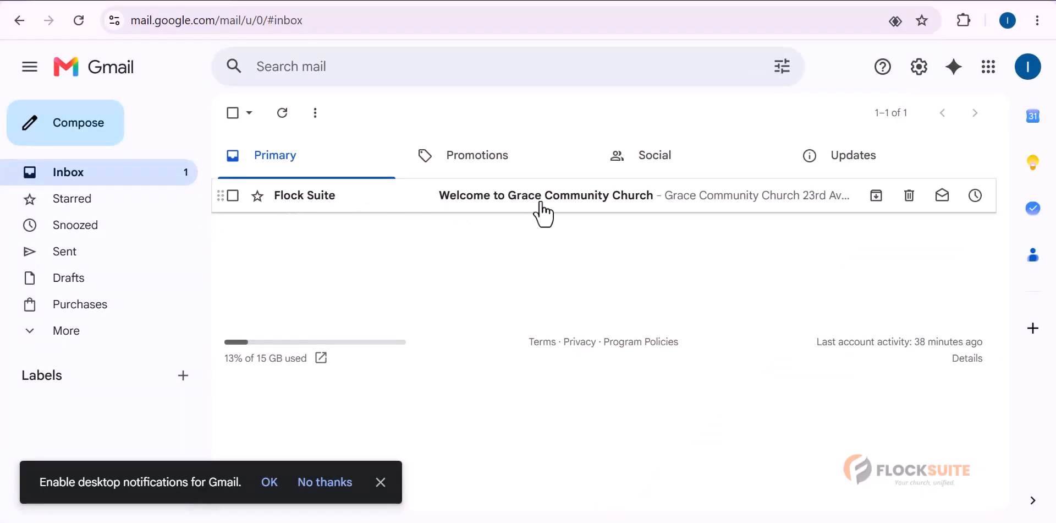
- Read the 'Welcome to Grace Community Church' email down to Login to Portal, then return to FlockSuite
left_click(567, 204)
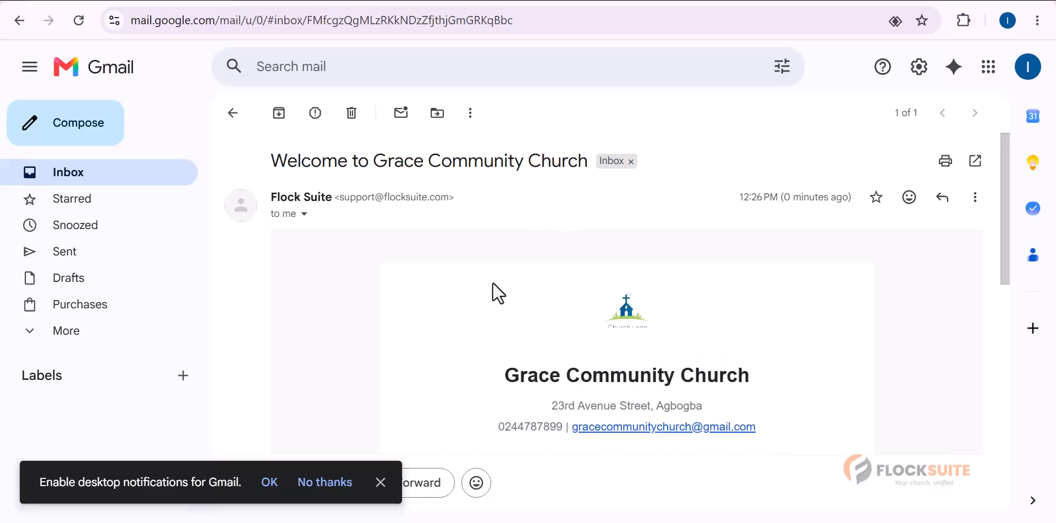
scroll(492, 282, "down", 3)
scroll(492, 279, "up", 3)
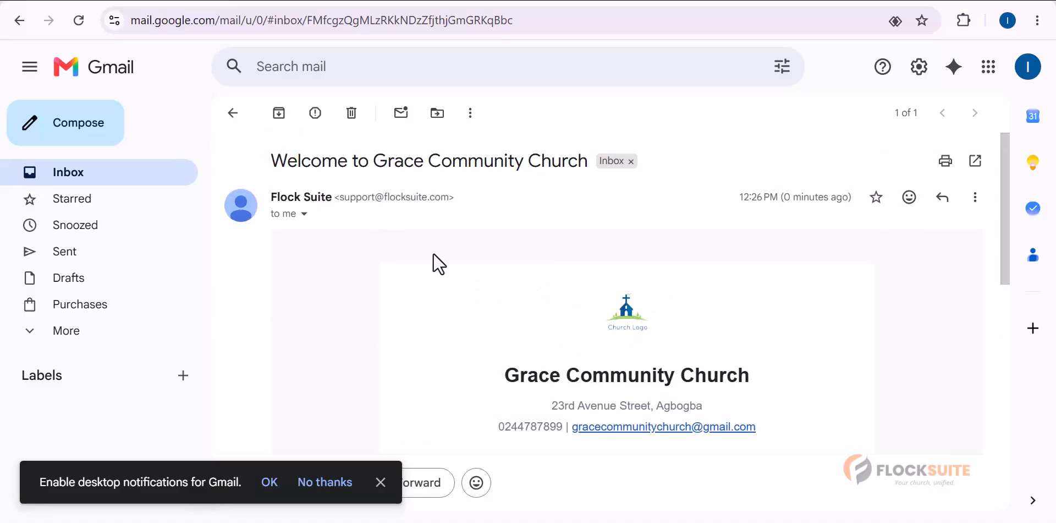
scroll(660, 342, "down", 2)
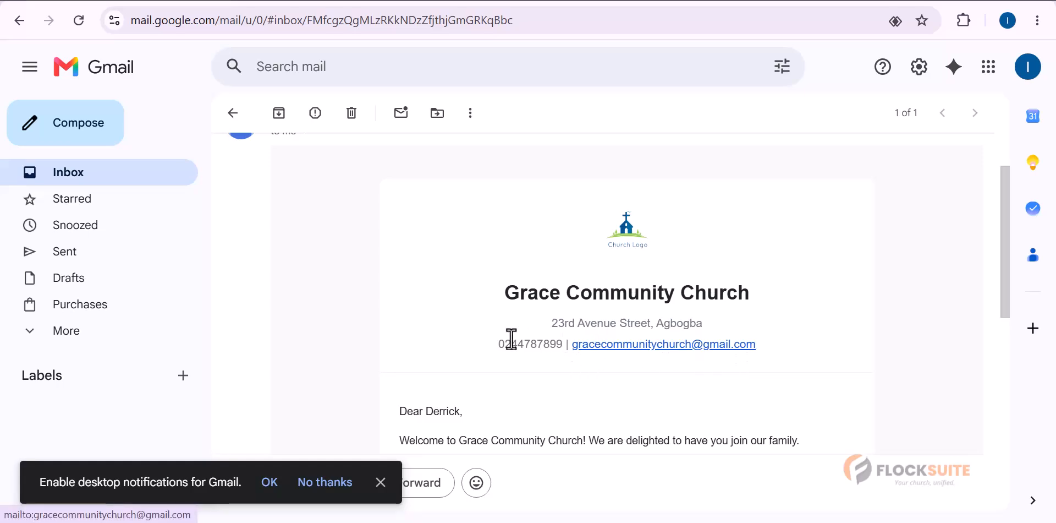
scroll(559, 348, "down", 2)
scroll(664, 357, "down", 1)
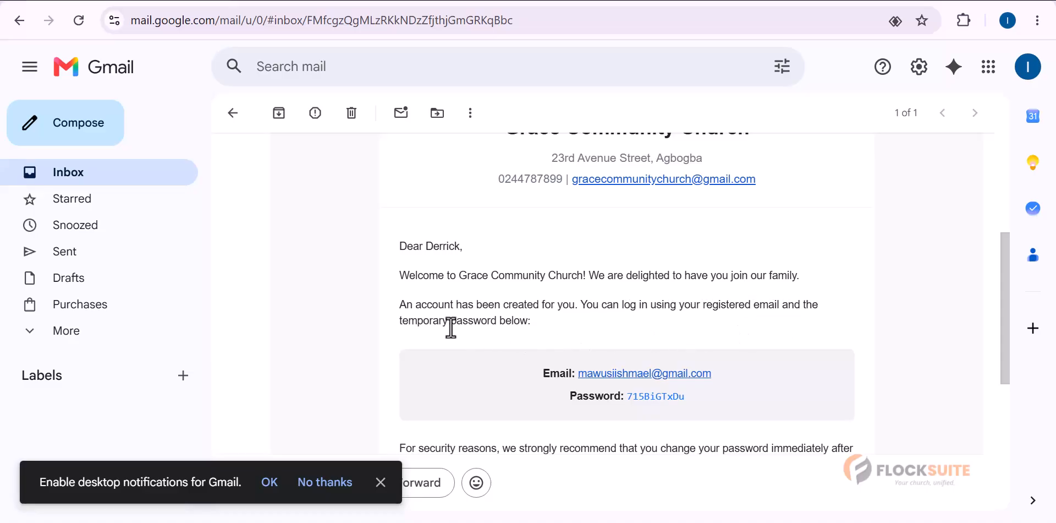
scroll(684, 328, "down", 2)
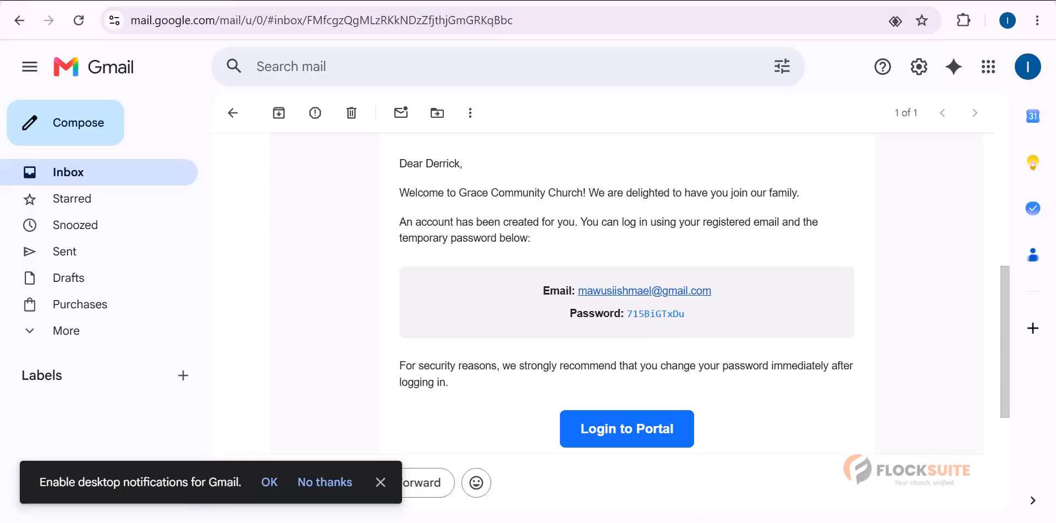
key("alt+Tab")
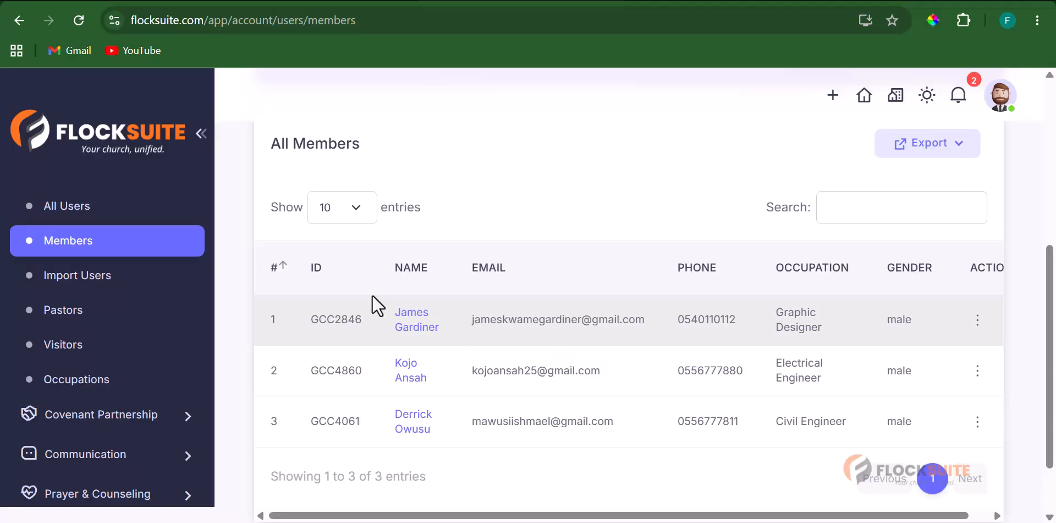
- Open Import Users from the FlockSuite sidebar
left_click(62, 281)
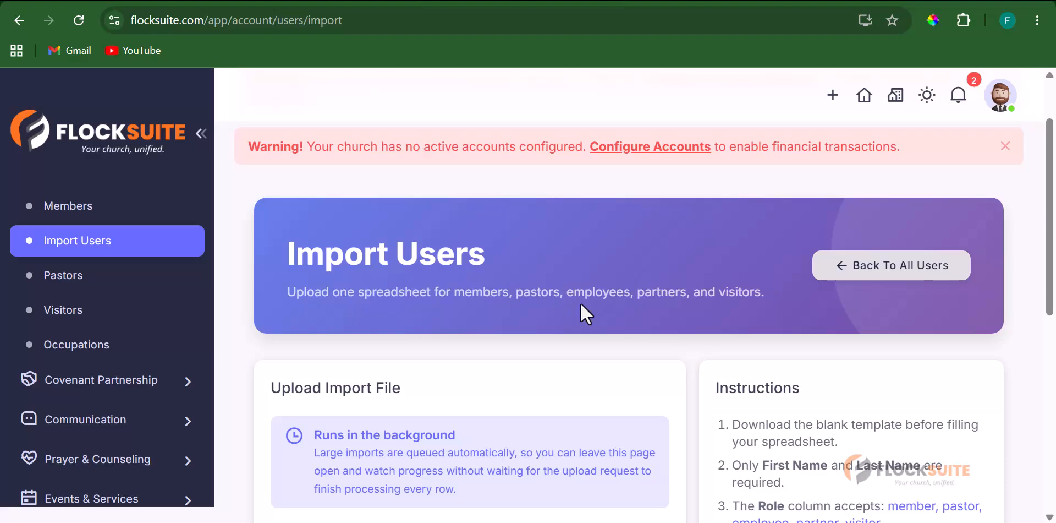
- Download the blank users-import-template.xlsx and show the finished download in Chrome
scroll(581, 306, "down", 2)
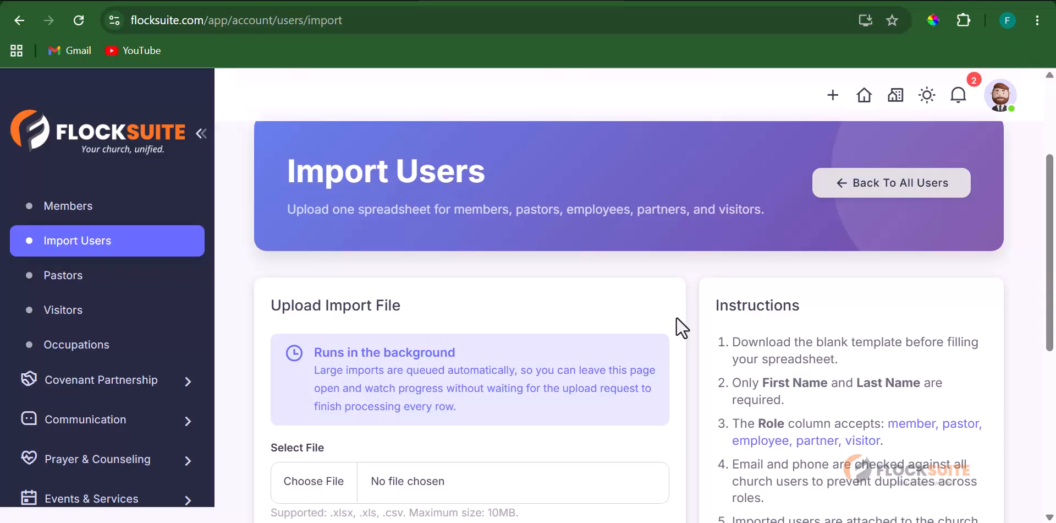
scroll(676, 318, "down", 3)
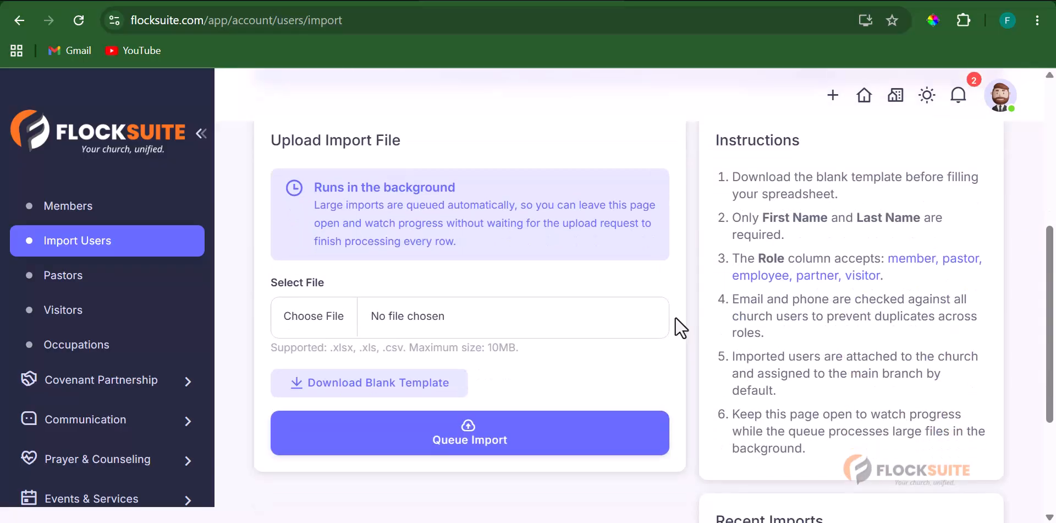
scroll(675, 318, "up", 1)
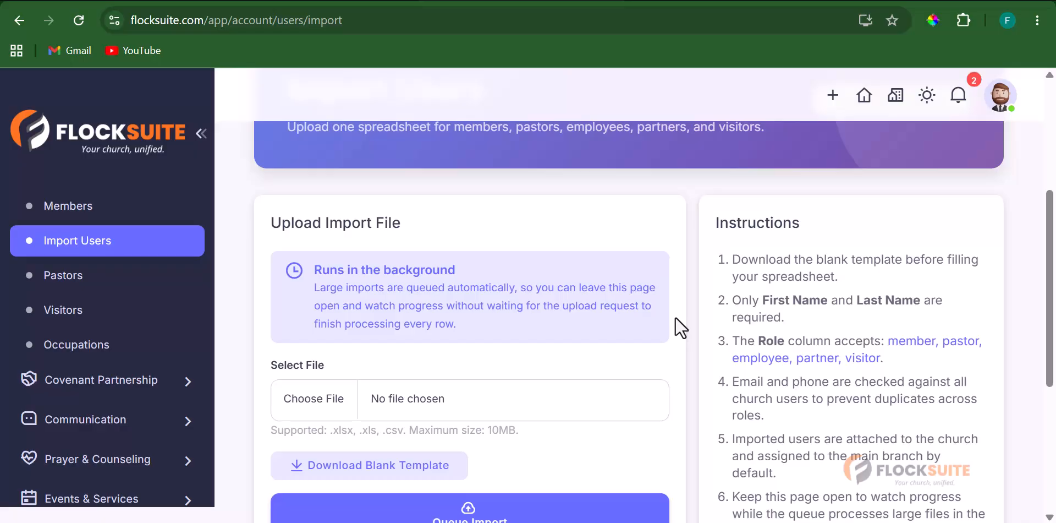
scroll(673, 342, "down", 2)
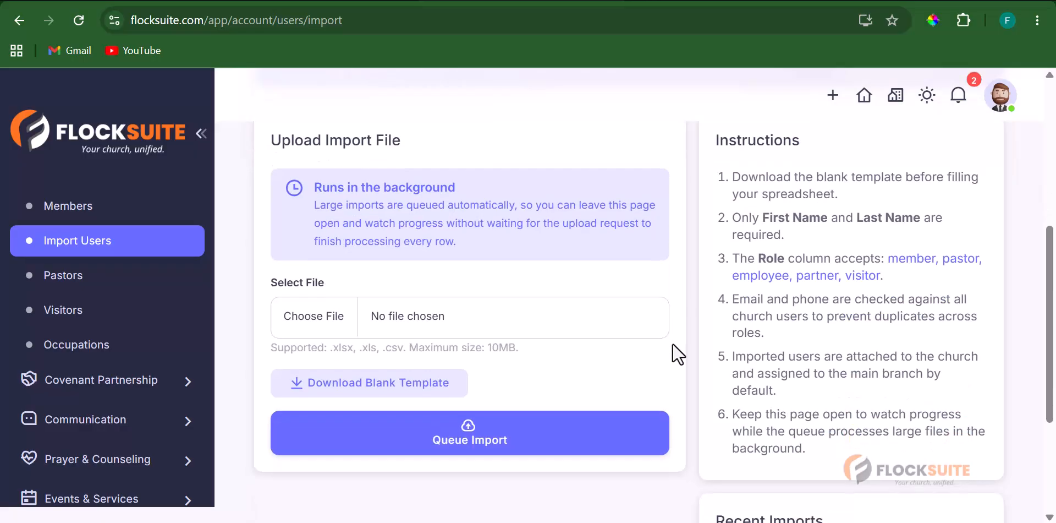
scroll(489, 291, "up", 2)
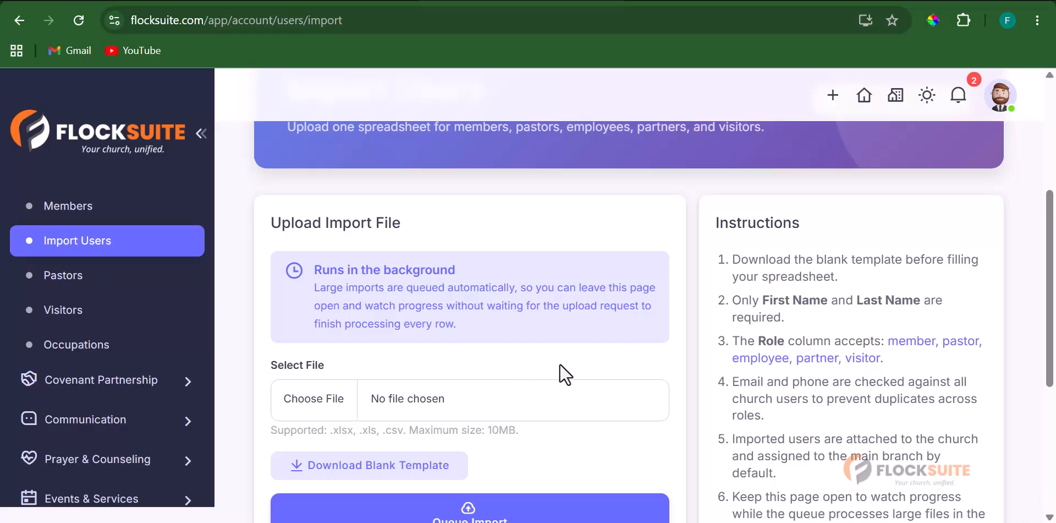
scroll(562, 363, "down", 2)
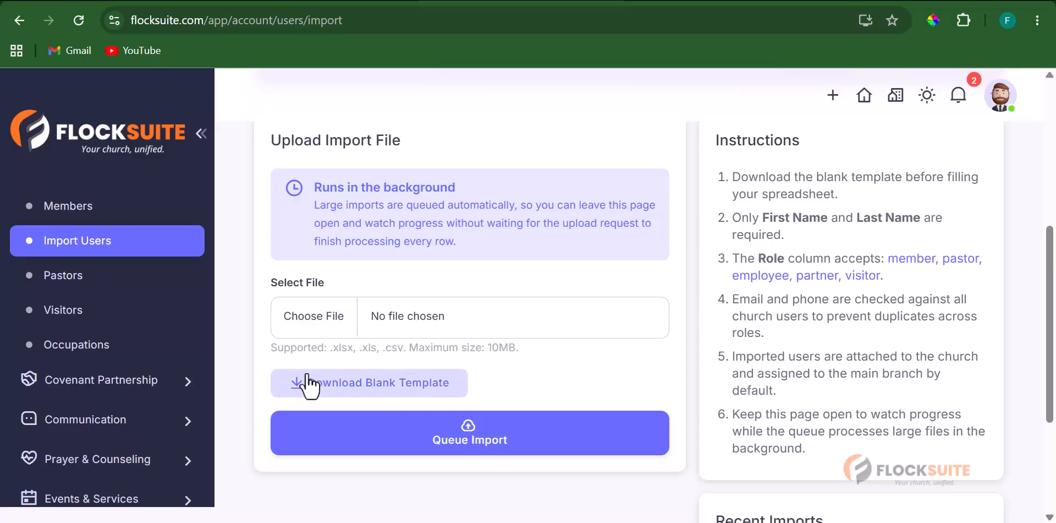
left_click(356, 385)
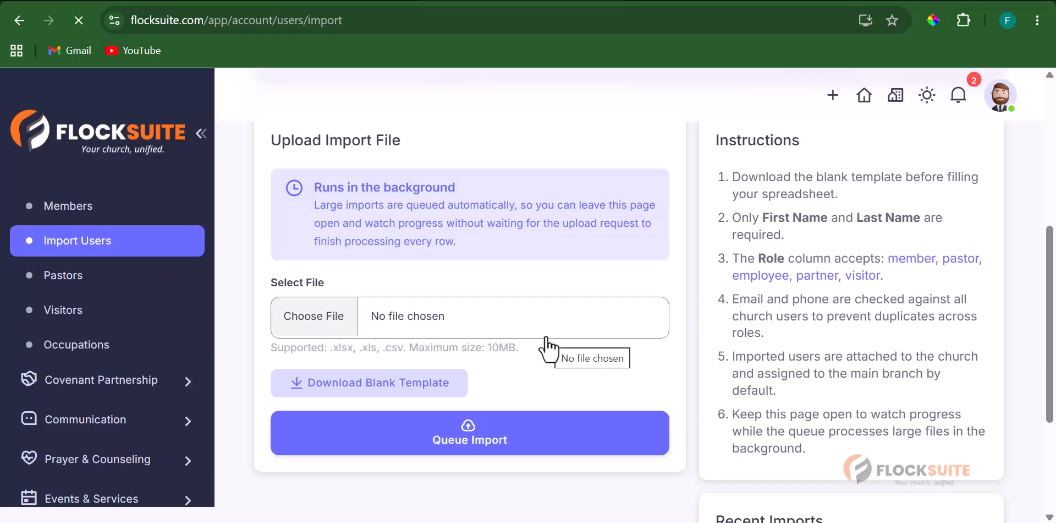
left_click(447, 386)
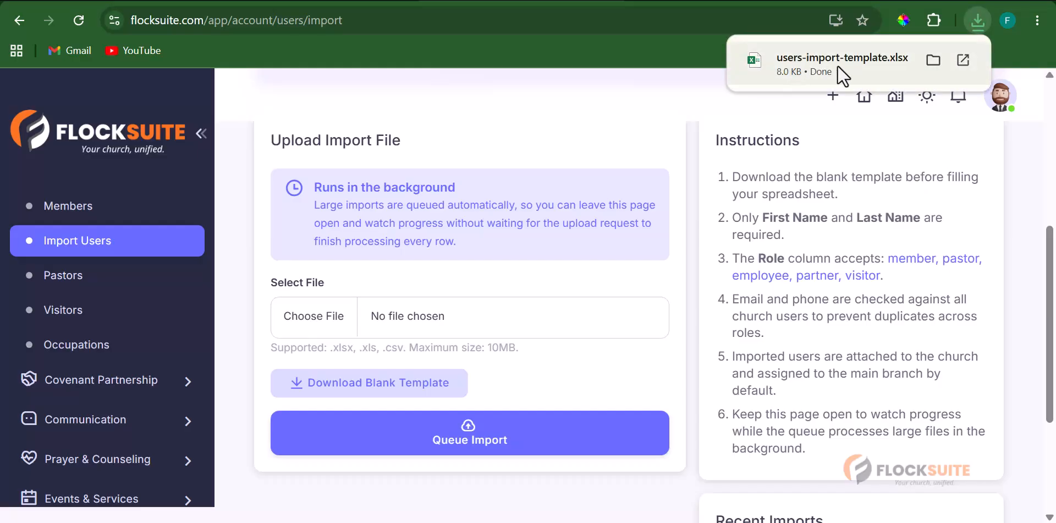
- Open the downloaded template in Excel and enable editing on the row below the sample
left_click(963, 60)
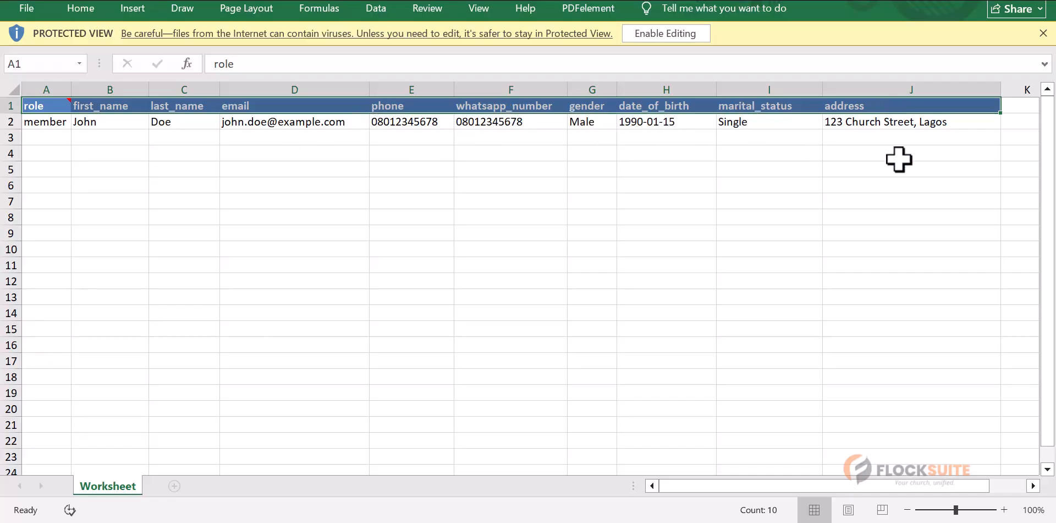
left_click(49, 141)
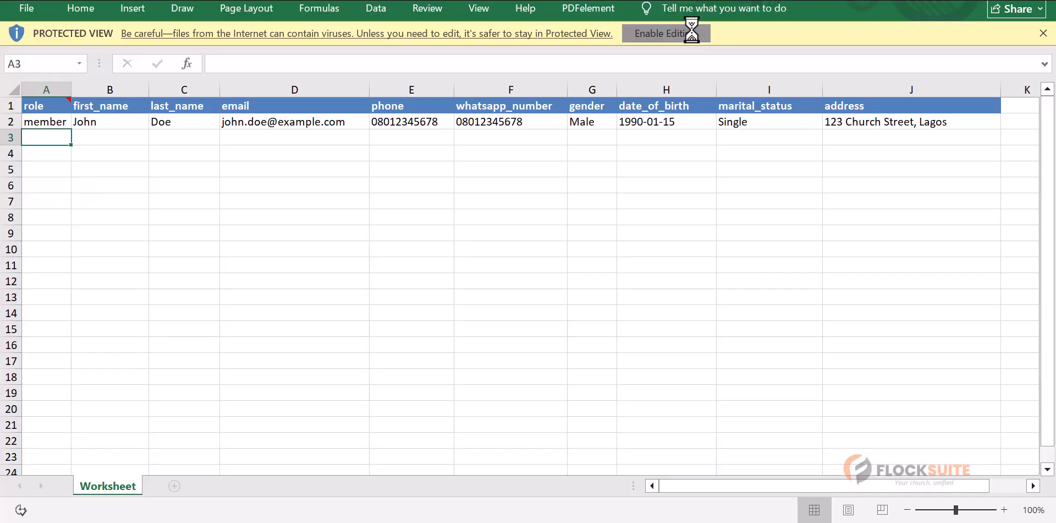
left_click(666, 33)
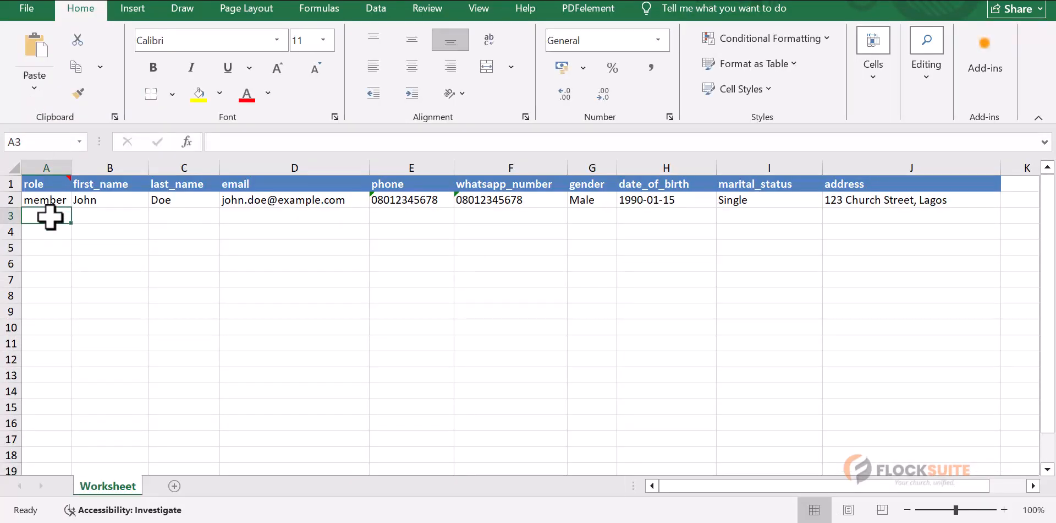
- Enter role 'member' plus the person's first name, last name, e-mail, phone and WhatsApp number
type("member")
key("Tab")
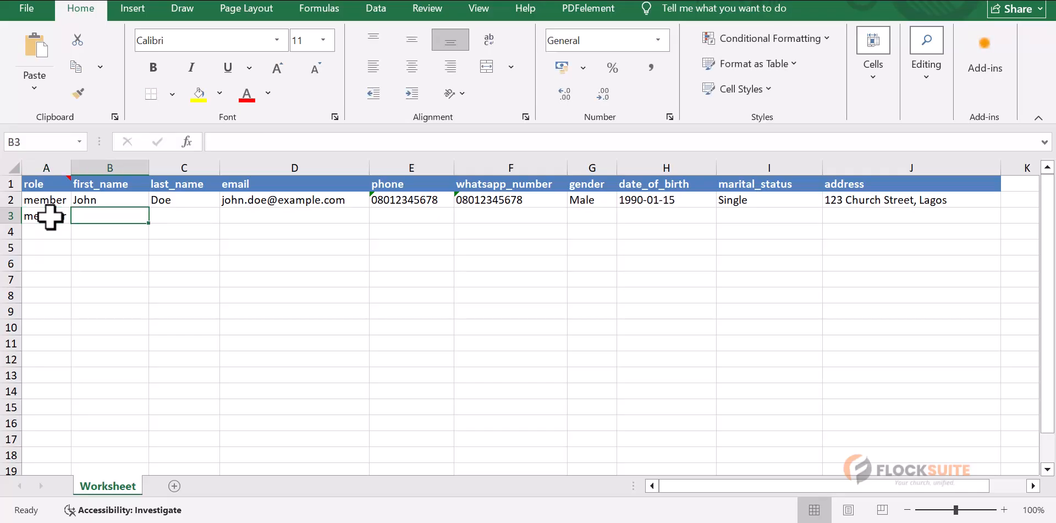
type("Mike")
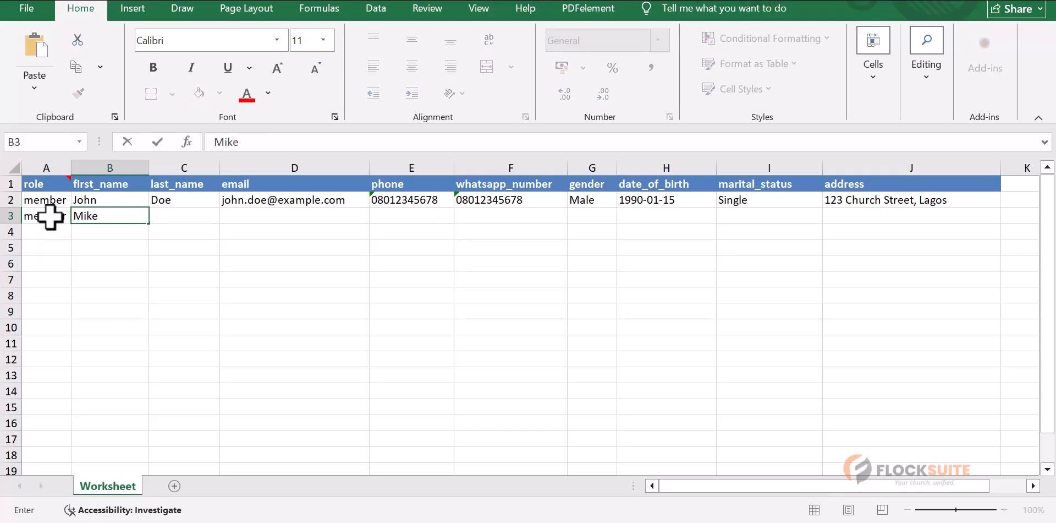
key("Tab")
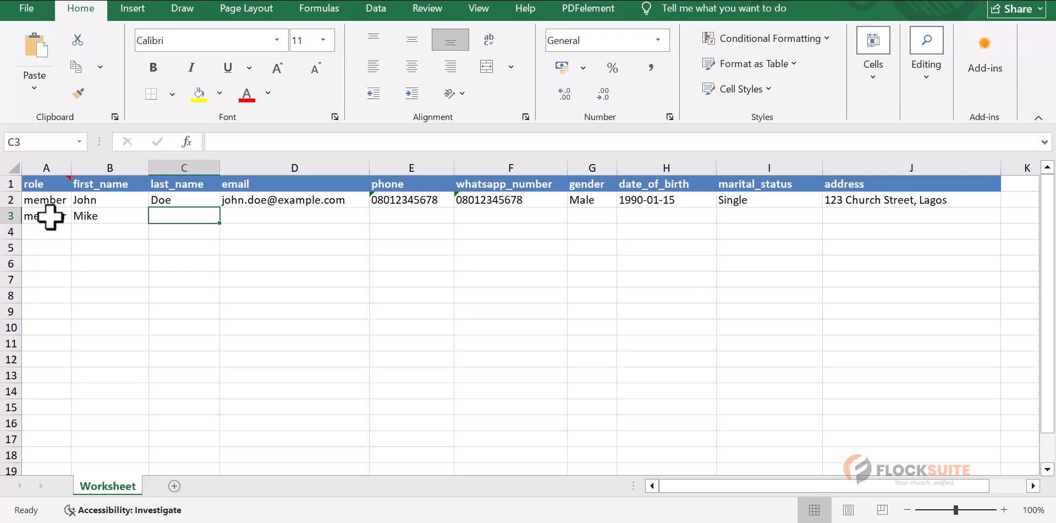
type("Doe")
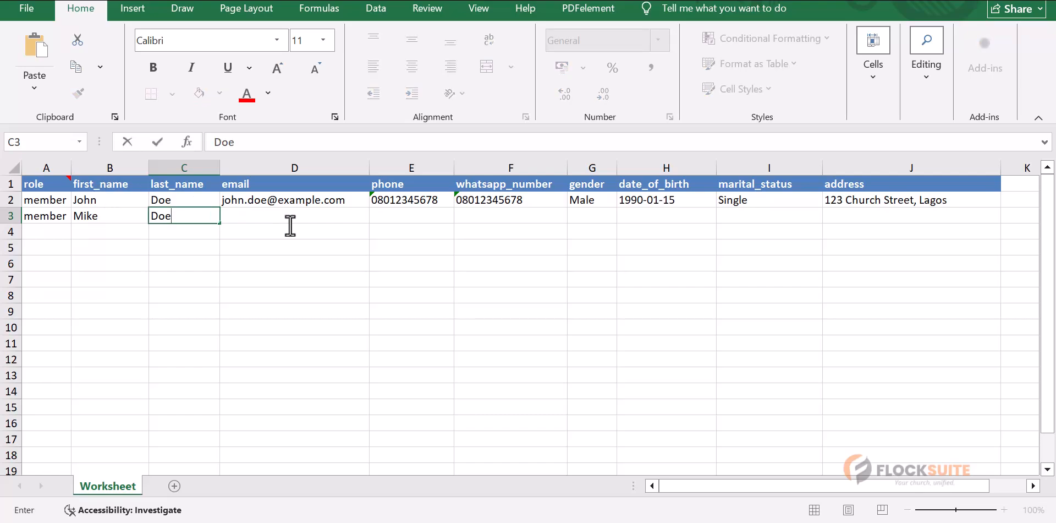
left_click(300, 209)
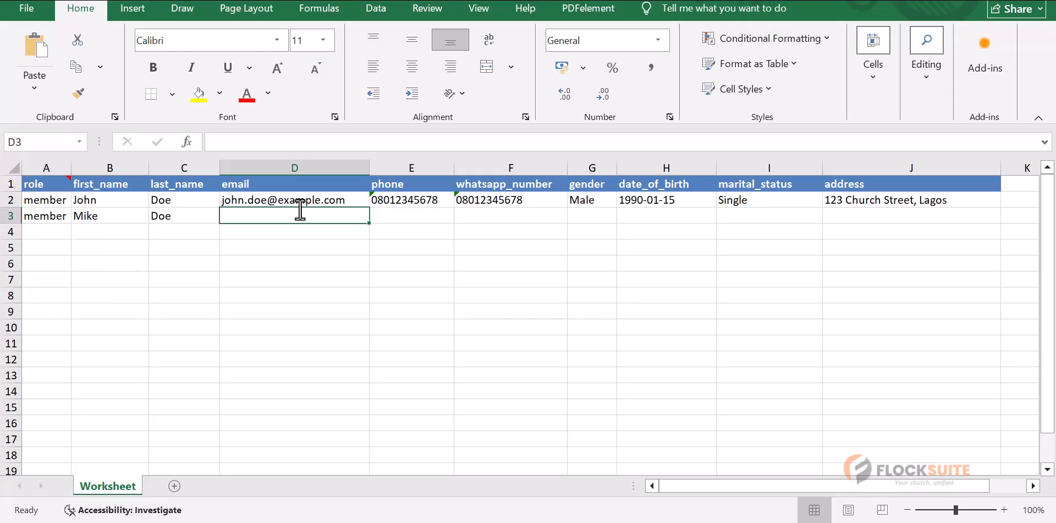
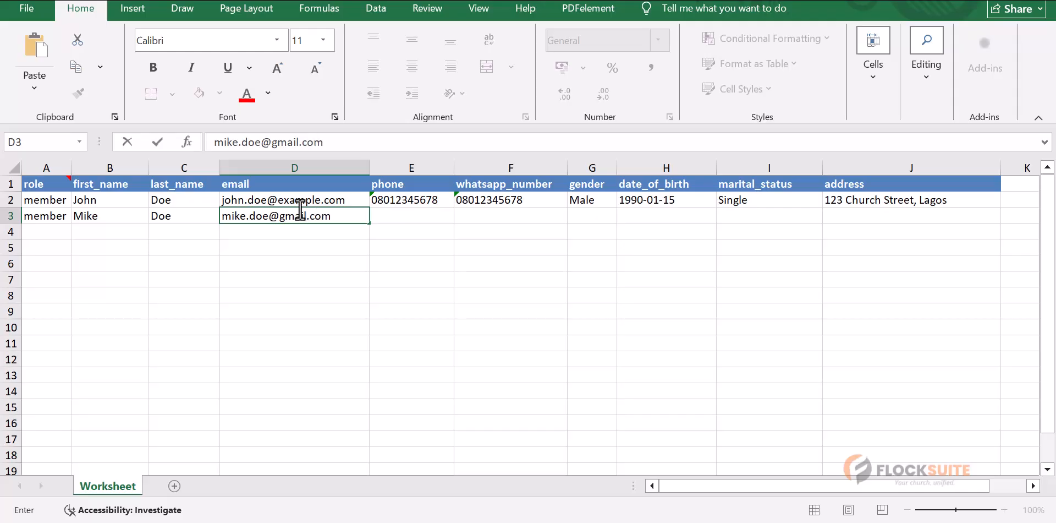
left_click(399, 220)
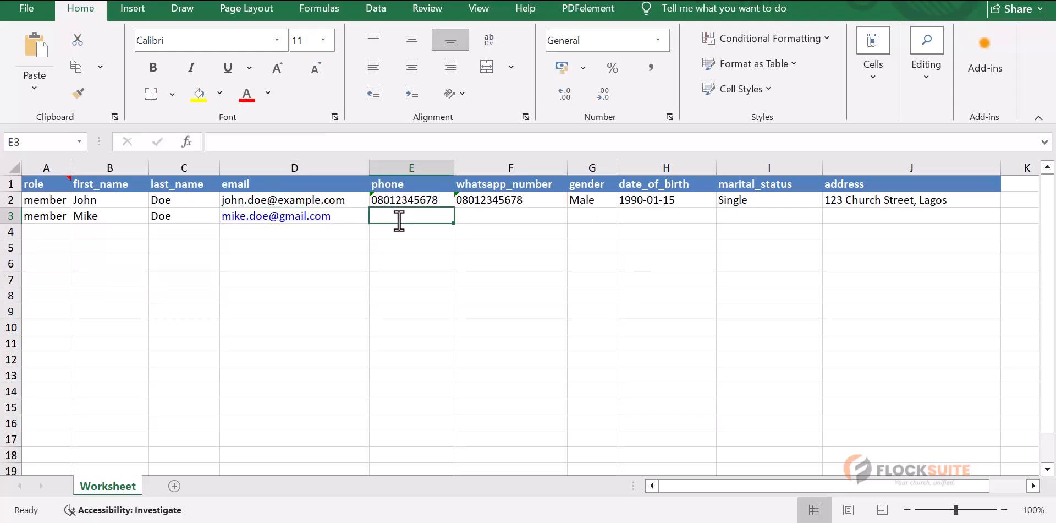
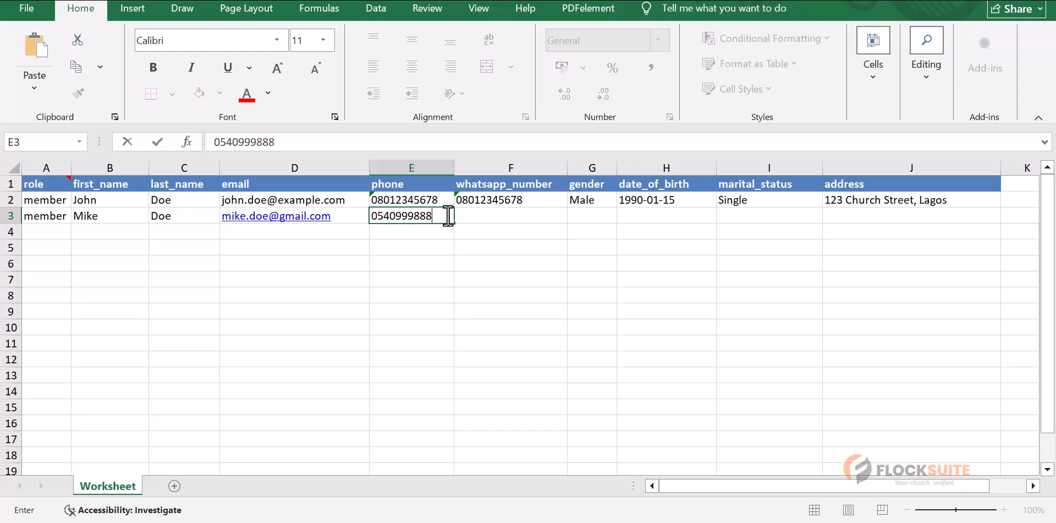
left_click(489, 221)
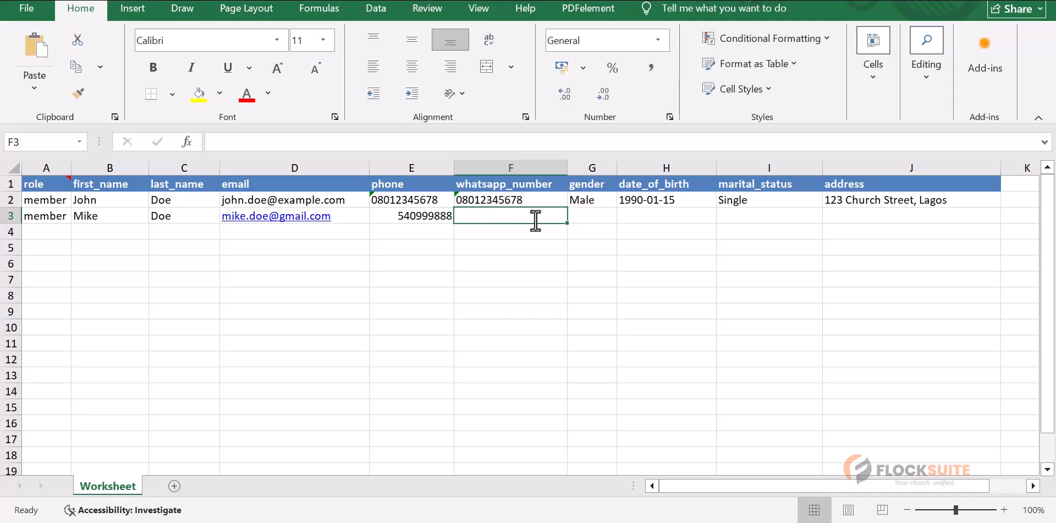
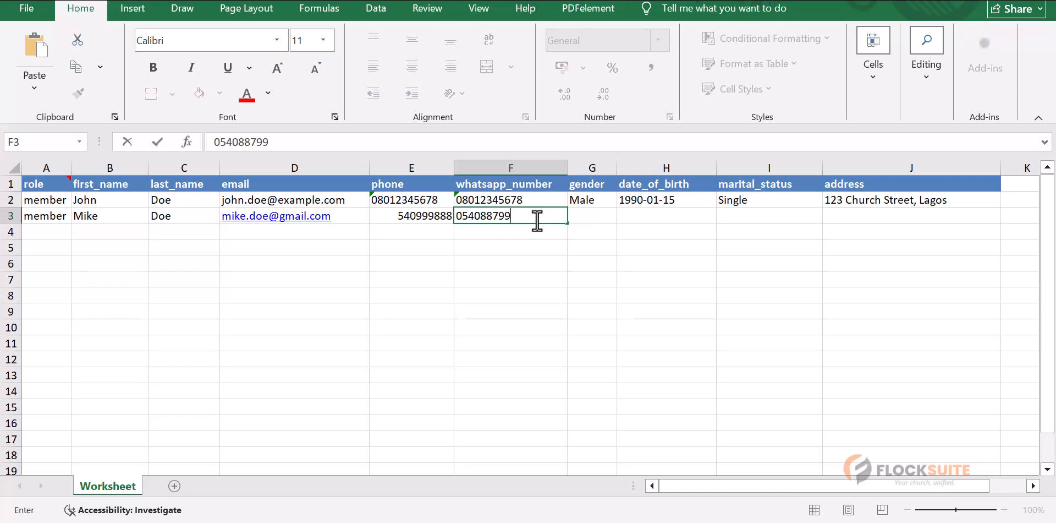
left_click(583, 218)
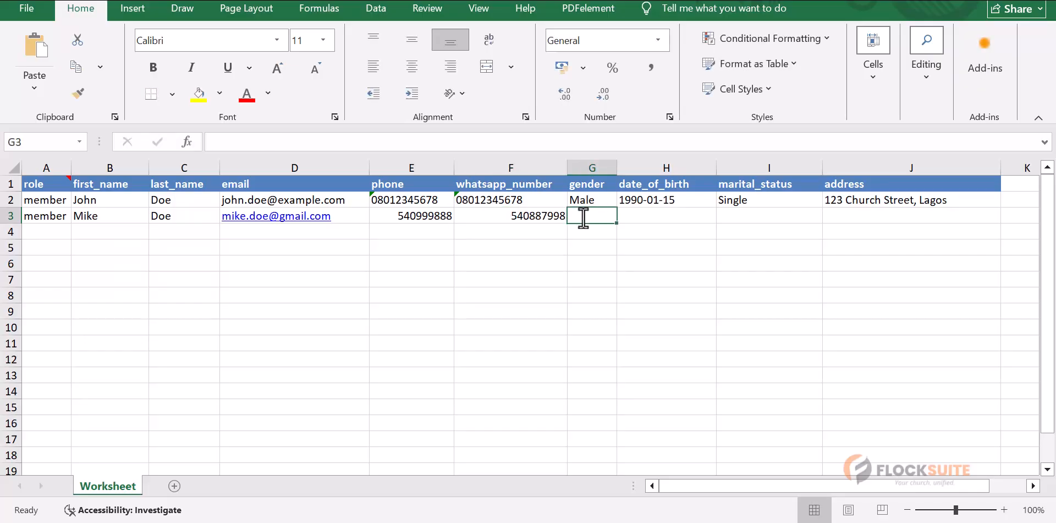
type("male")
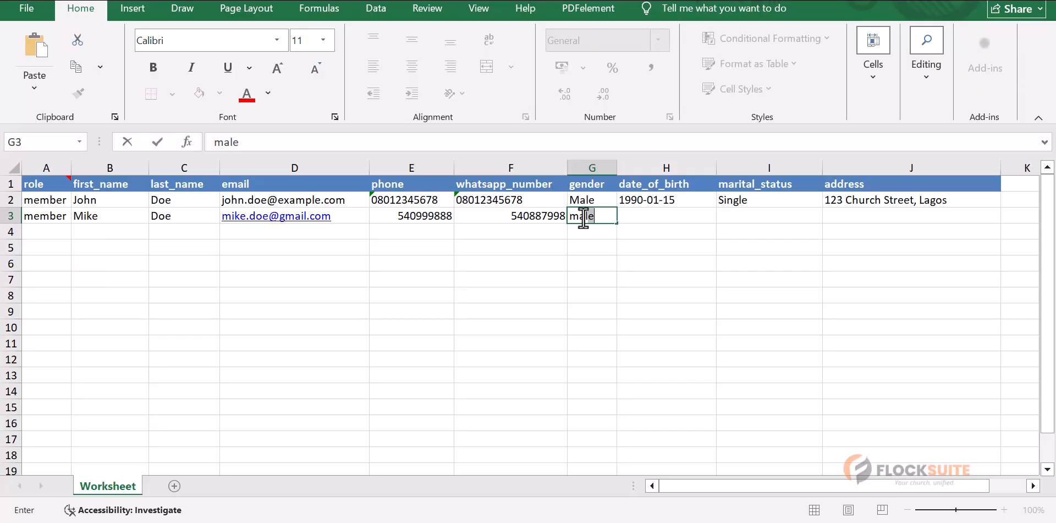
key("Tab")
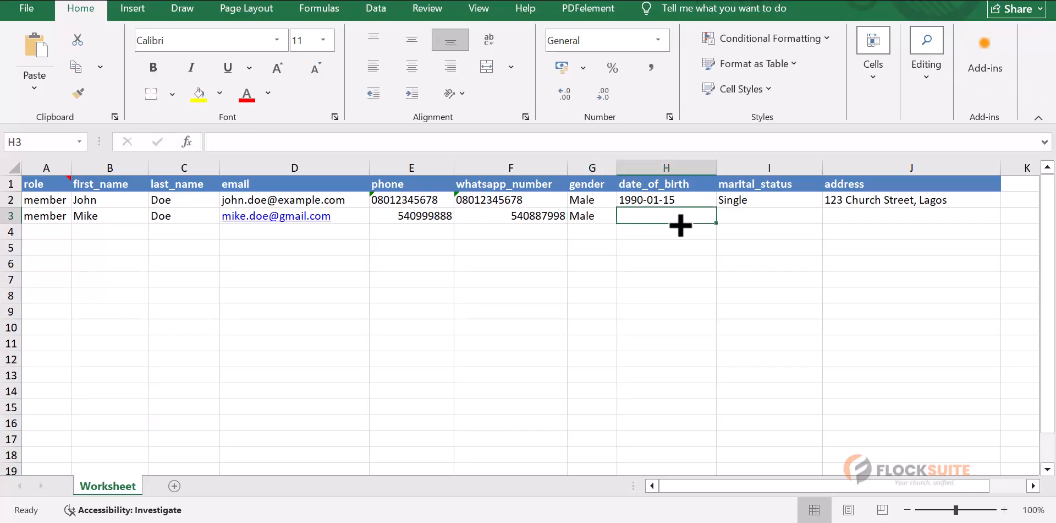
type("199")
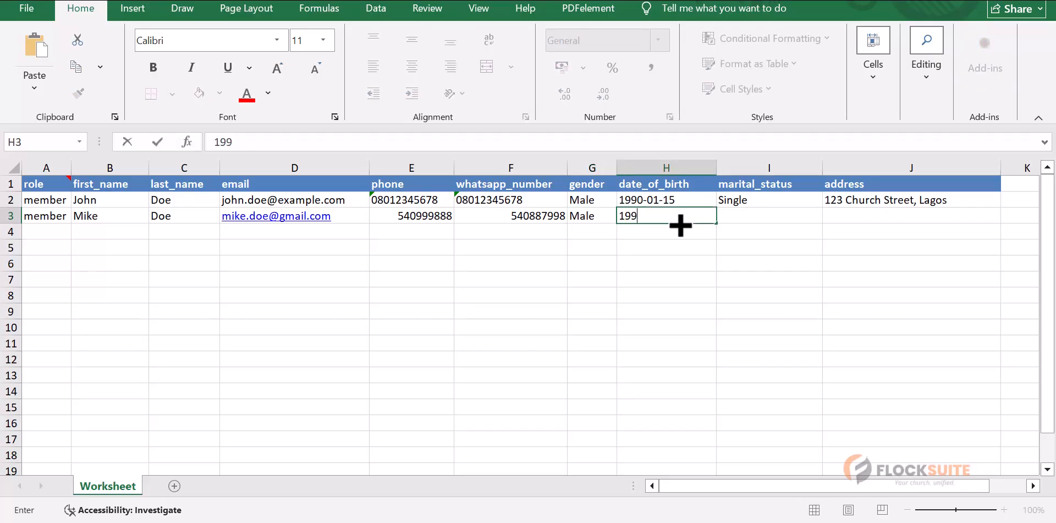
type("1-08 -08")
left_click(759, 216)
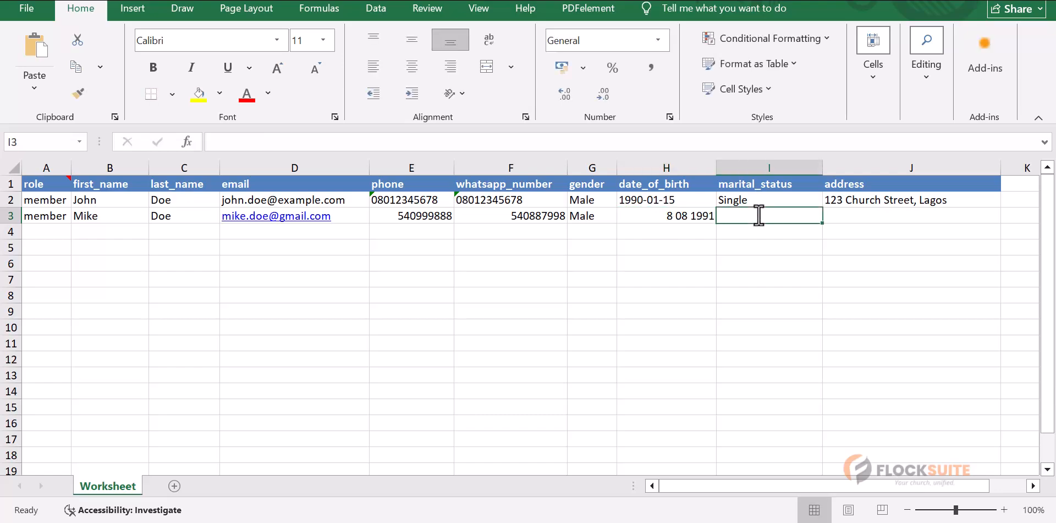
type("single")
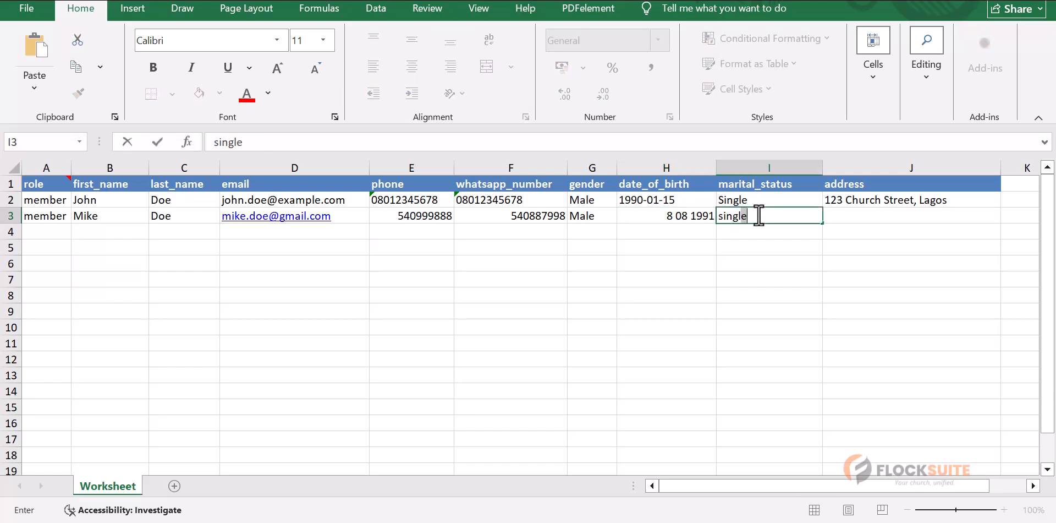
left_click(864, 214)
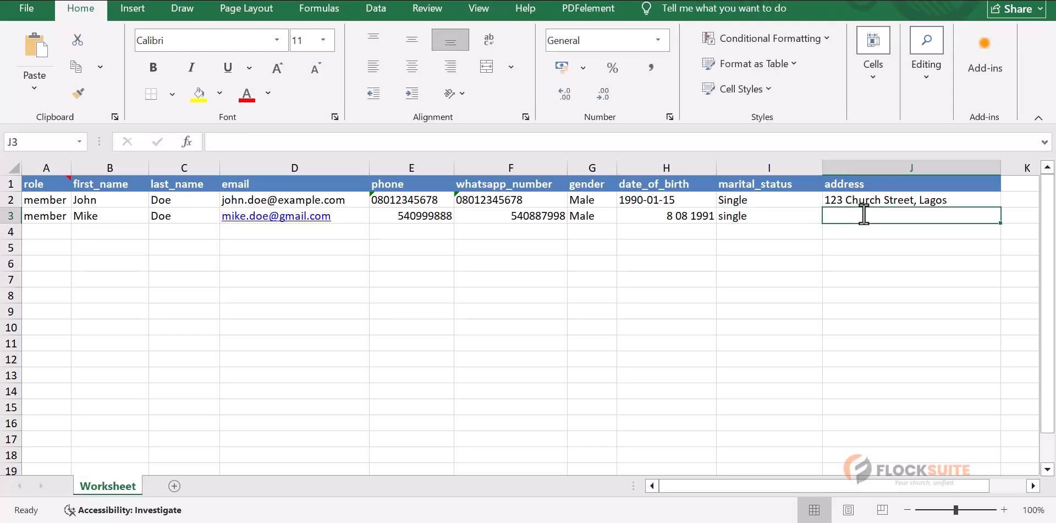
type("Adenta")
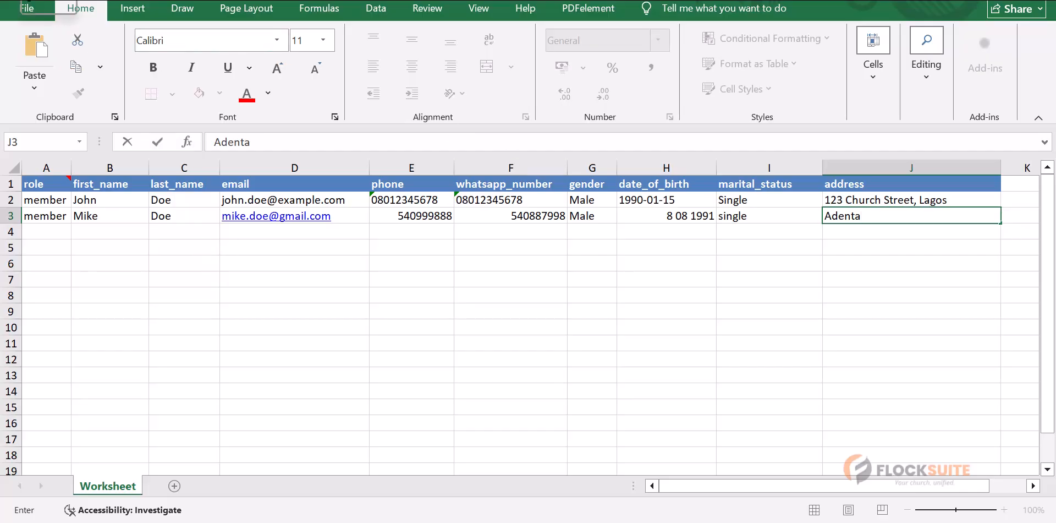
left_click(25, 1)
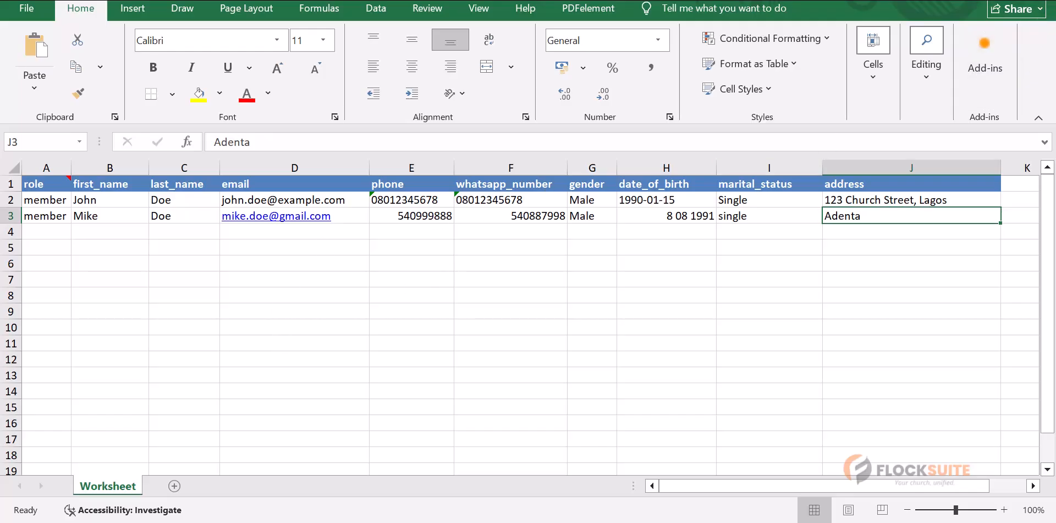
key("alt+Tab")
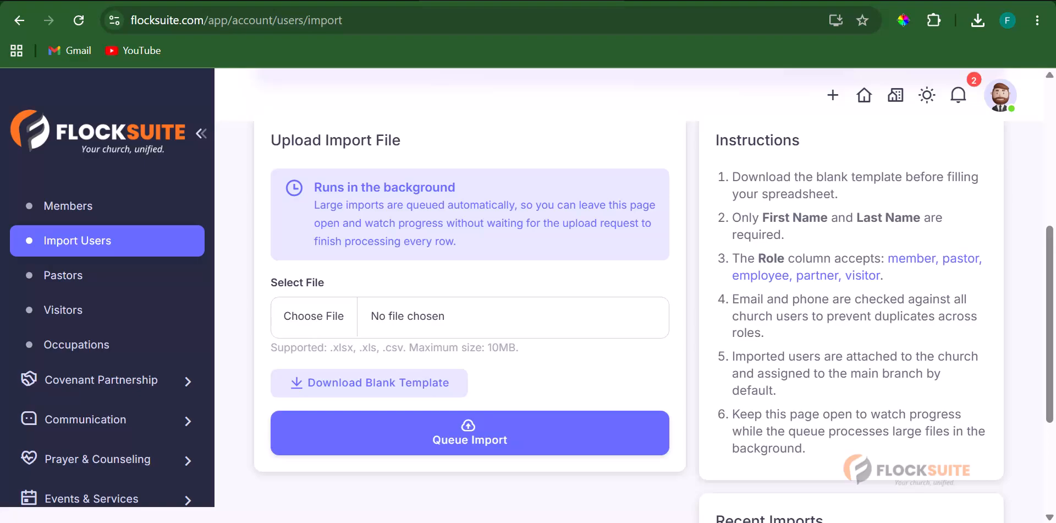
key("super+e")
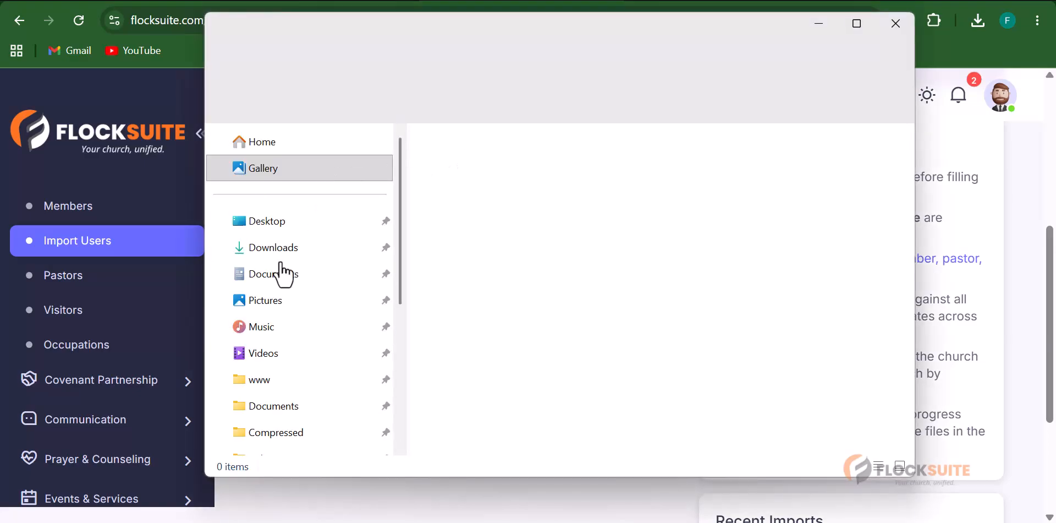
left_click(286, 252)
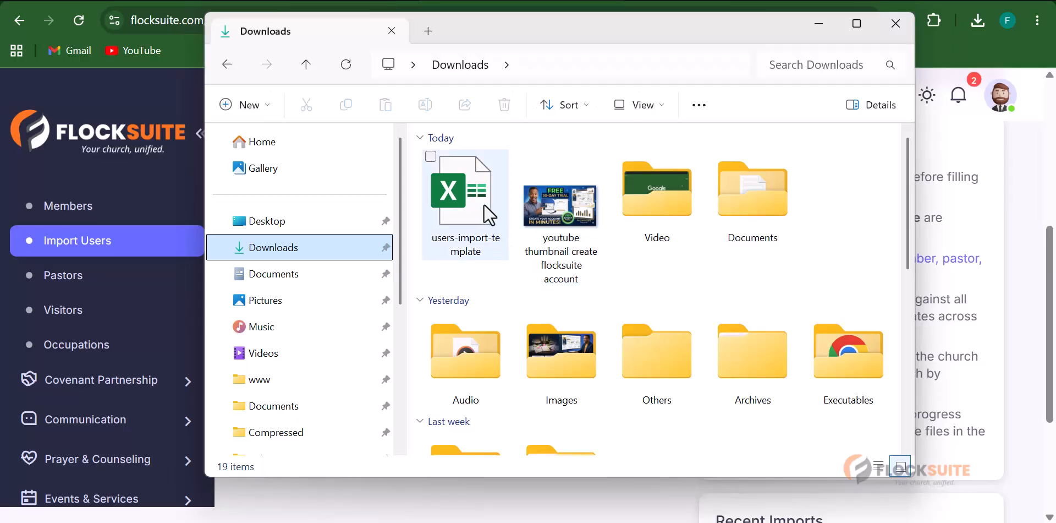
left_click(480, 204)
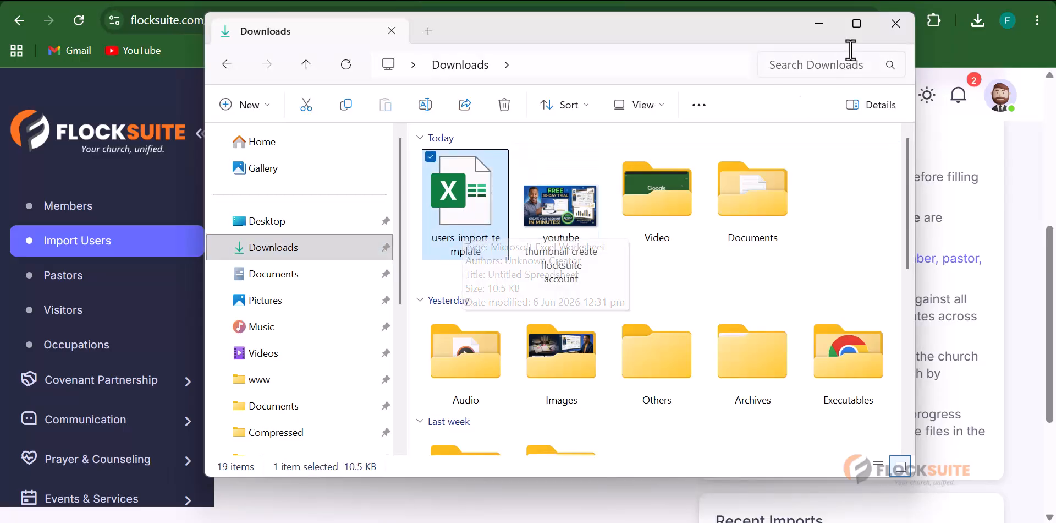
left_click(896, 23)
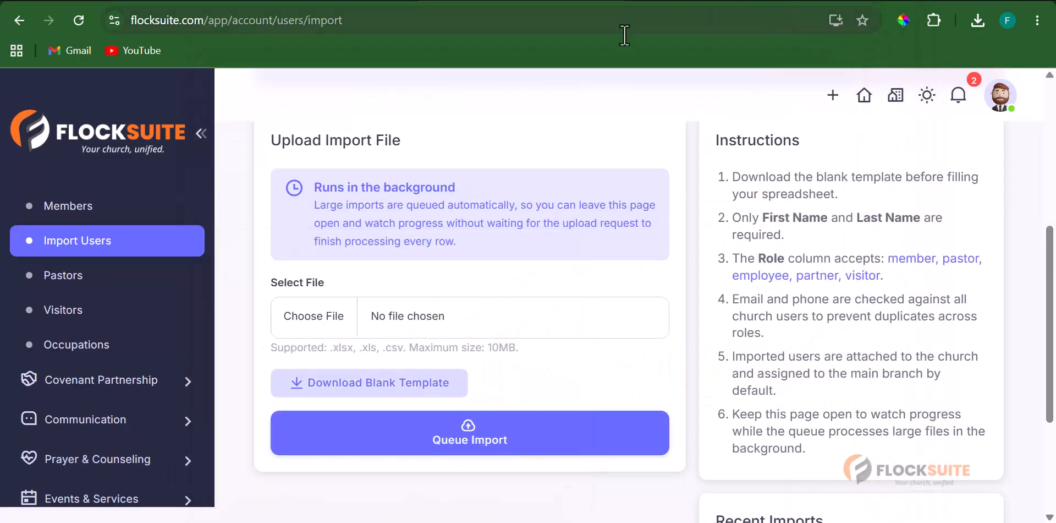
- Pick users-import-template.xlsx from the Downloads folder as the file to import
left_click(304, 322)
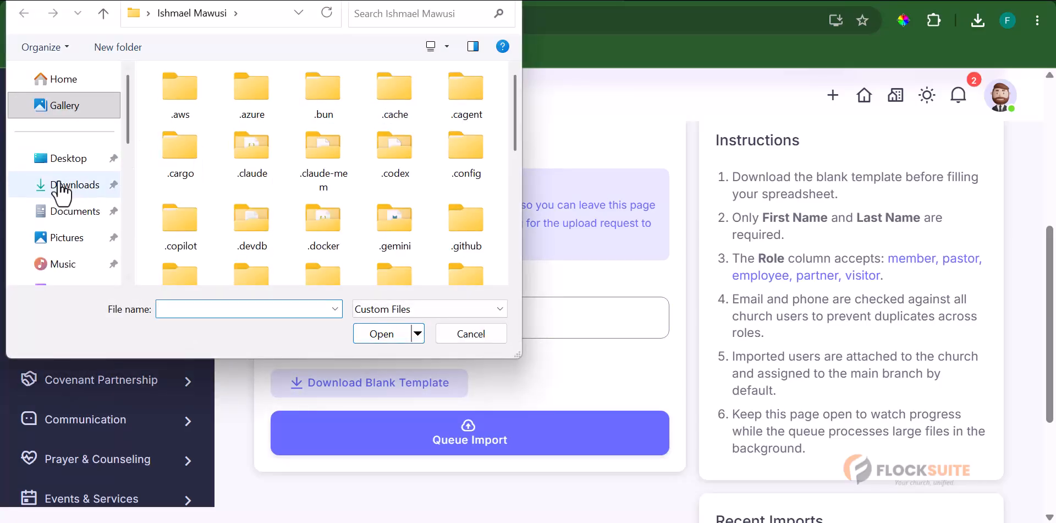
left_click(69, 187)
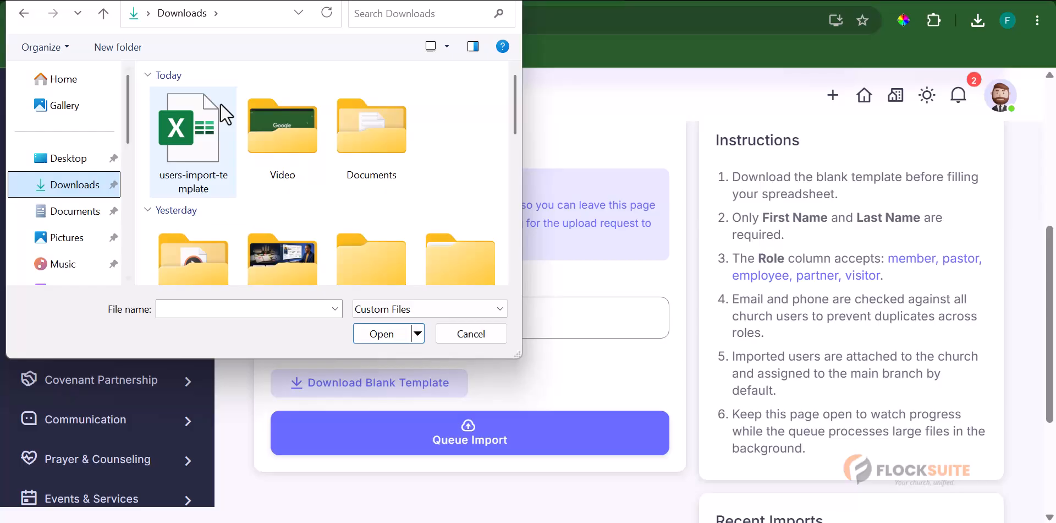
left_click(192, 118)
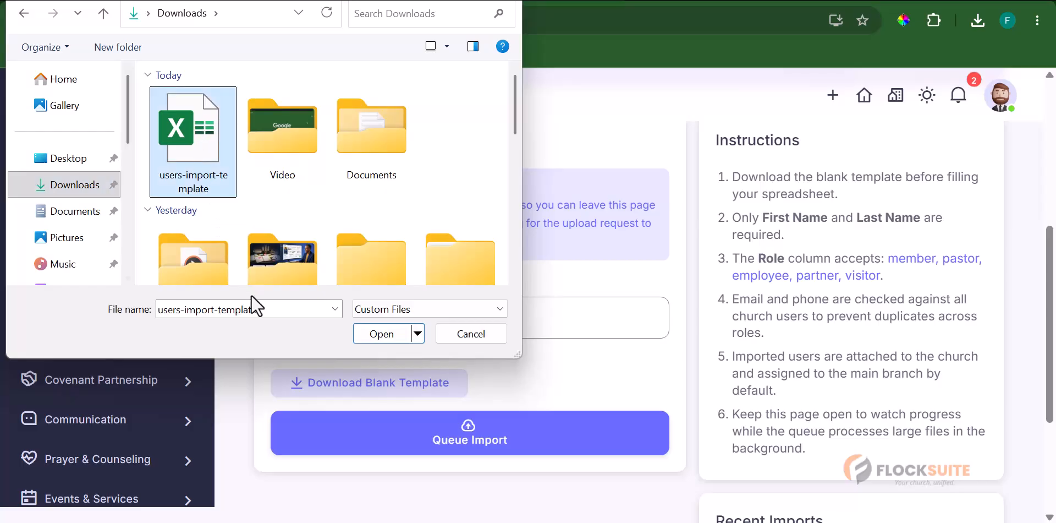
left_click(382, 333)
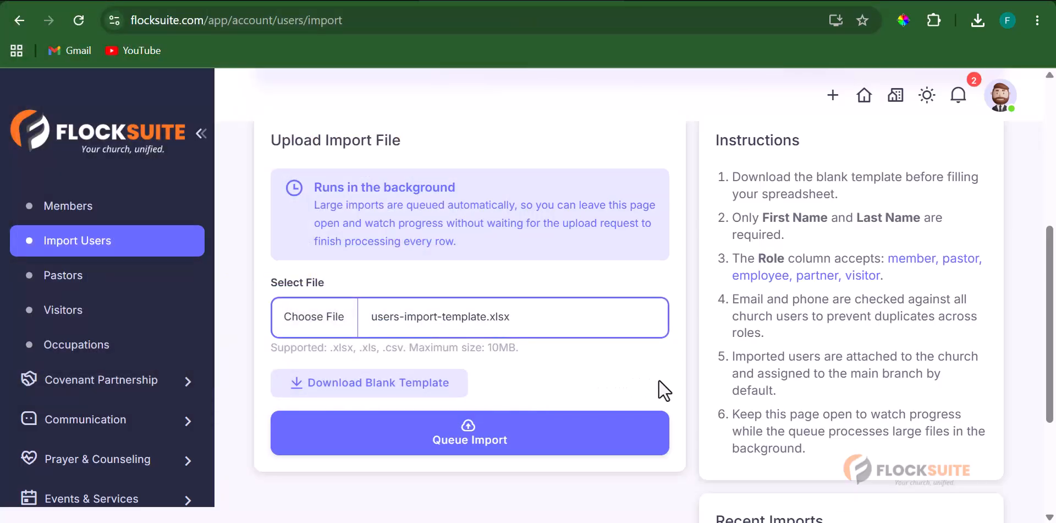
scroll(705, 397, "down", 3)
scroll(704, 396, "up", 4)
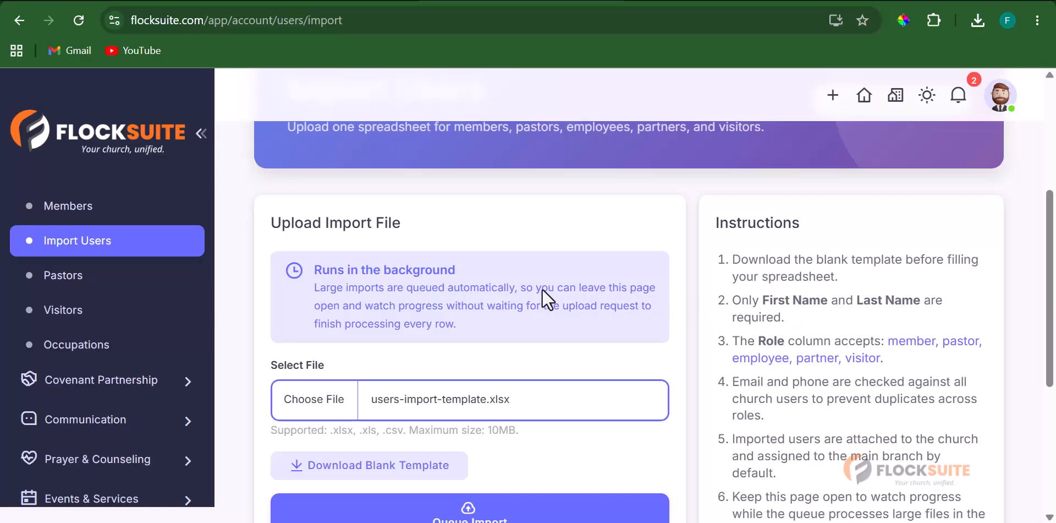
left_click(477, 274)
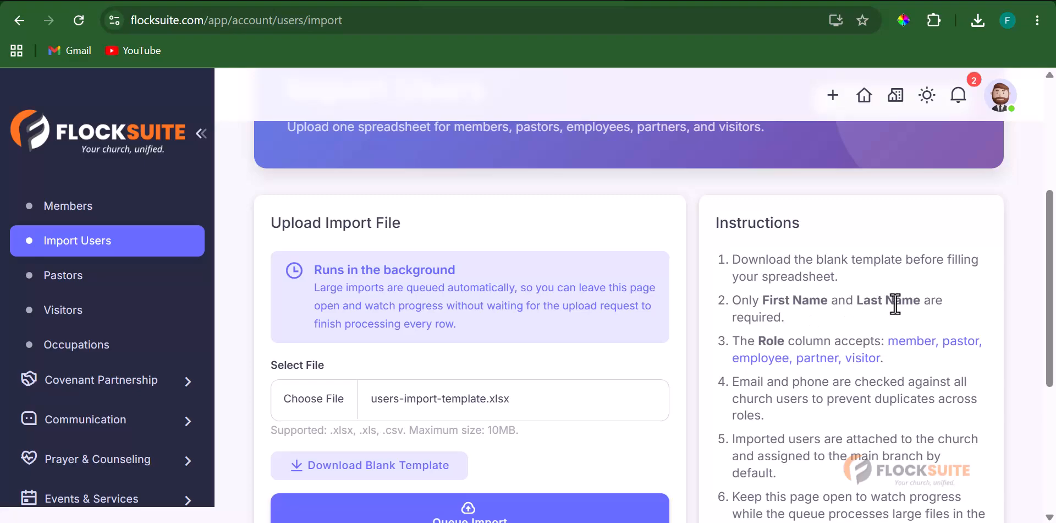
scroll(787, 325, "down", 3)
scroll(807, 319, "up", 2)
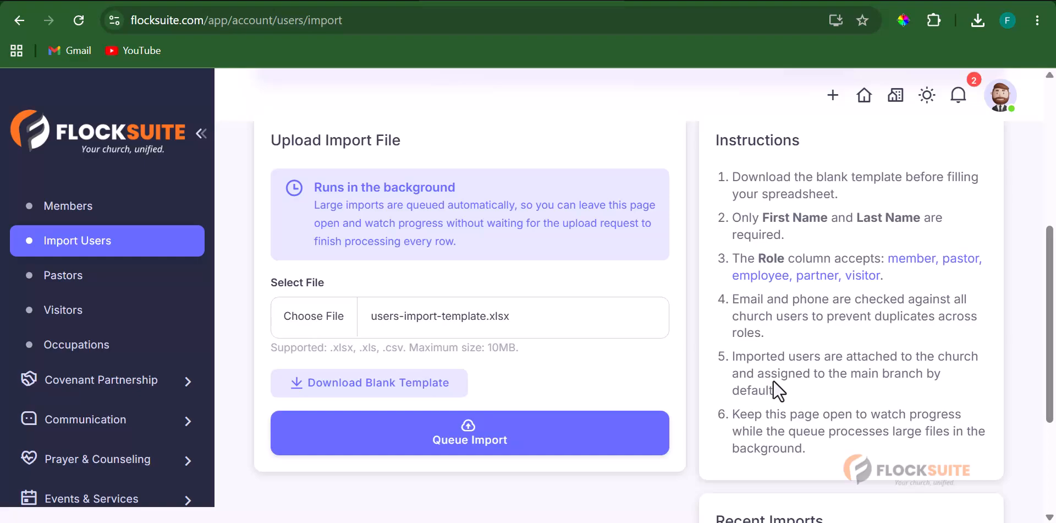
scroll(773, 380, "down", 2)
scroll(457, 300, "up", 2)
- Queue the import and confirm it completed with 2 users imported, 0 skipped, 0 errors
left_click(487, 443)
scroll(536, 387, "down", 3)
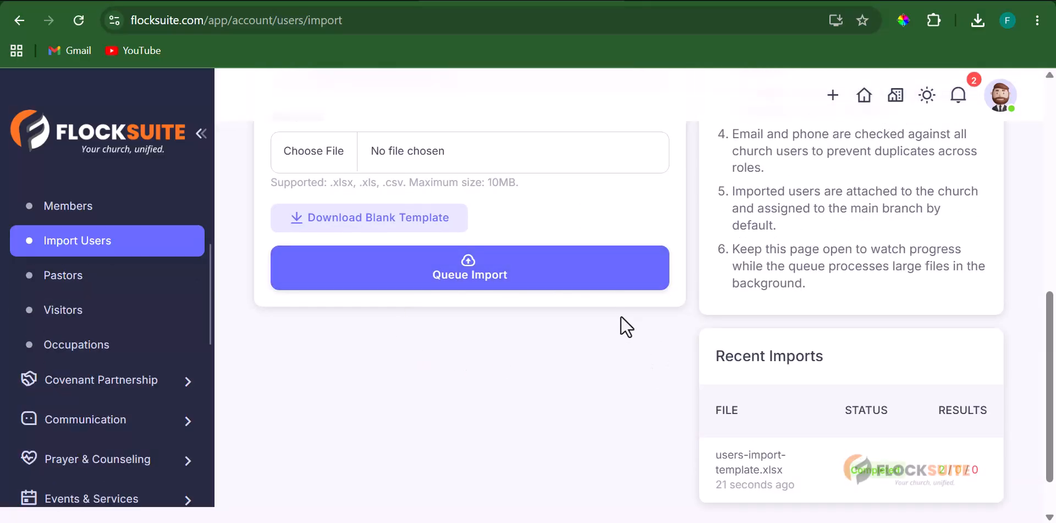
scroll(797, 341, "down", 1)
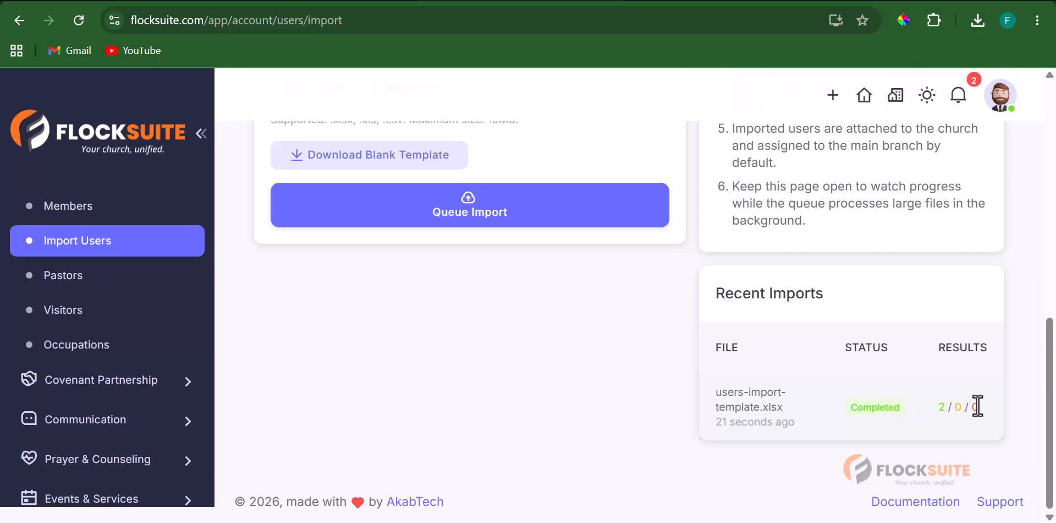
scroll(652, 391, "up", 3)
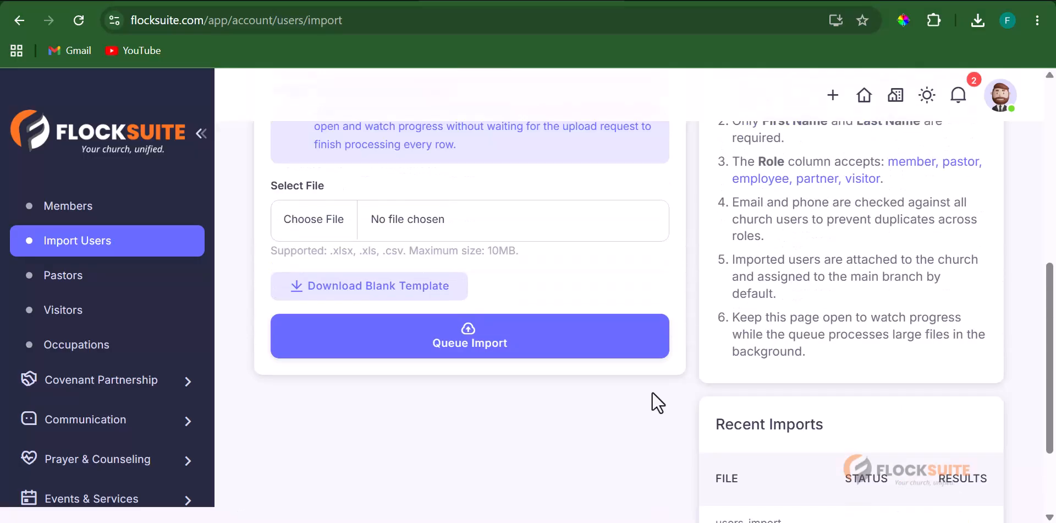
scroll(781, 413, "down", 3)
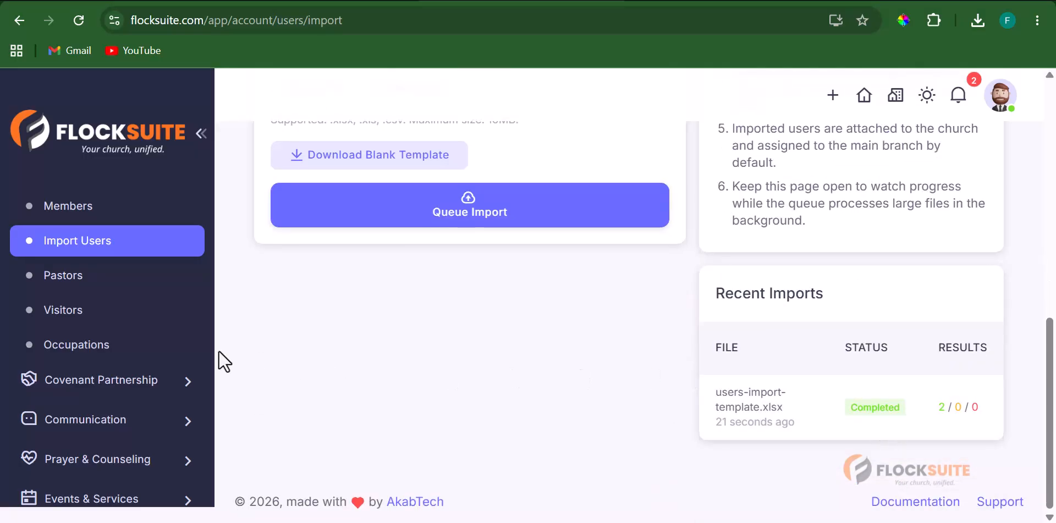
scroll(88, 360, "up", 3)
- Return to All Members and check that it now lists five members, including both imported ones
left_click(82, 373)
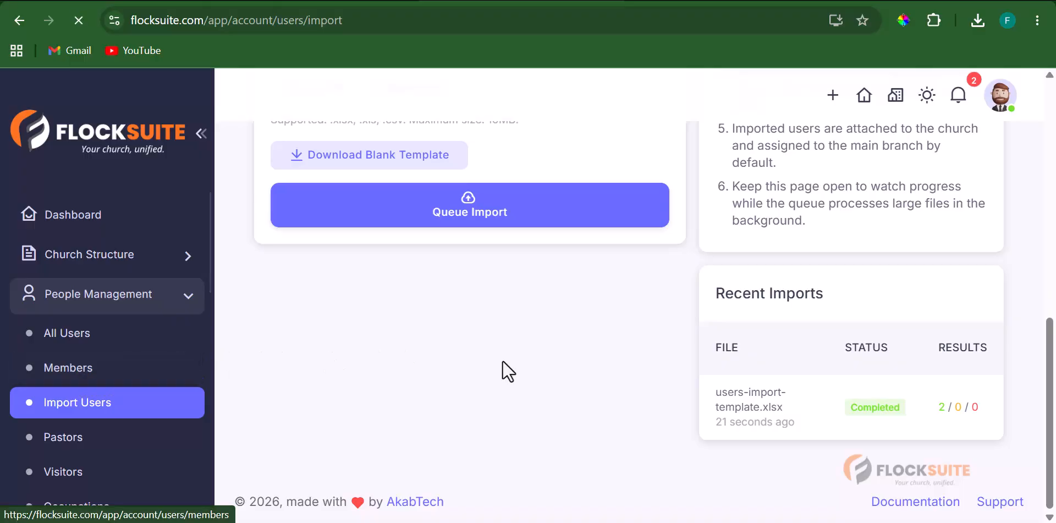
scroll(750, 380, "down", 7)
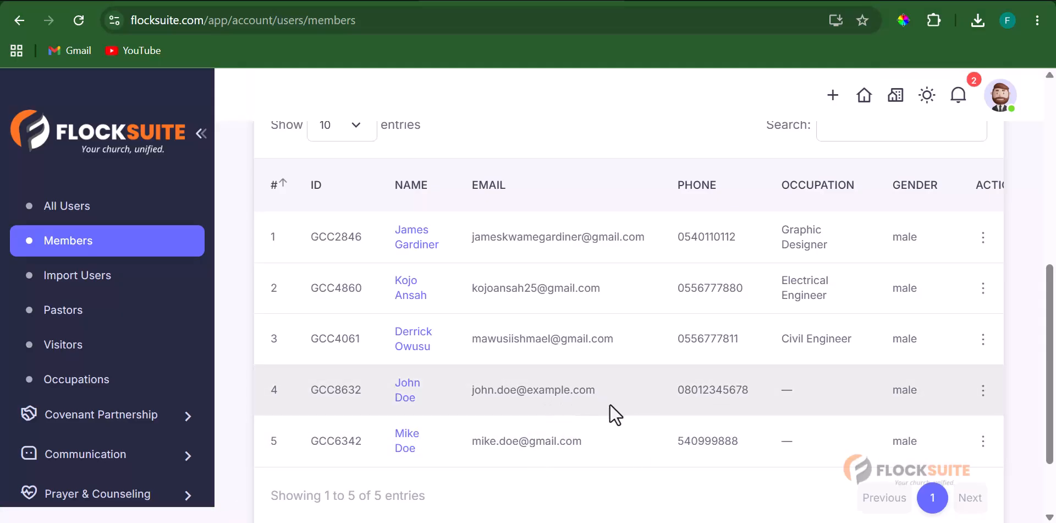
scroll(584, 394, "up", 2)
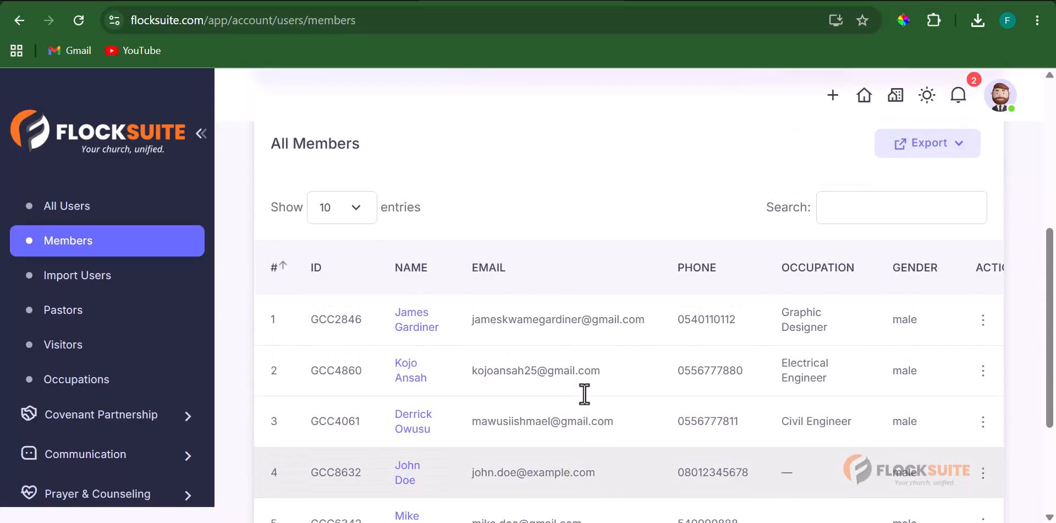
scroll(585, 395, "down", 2)
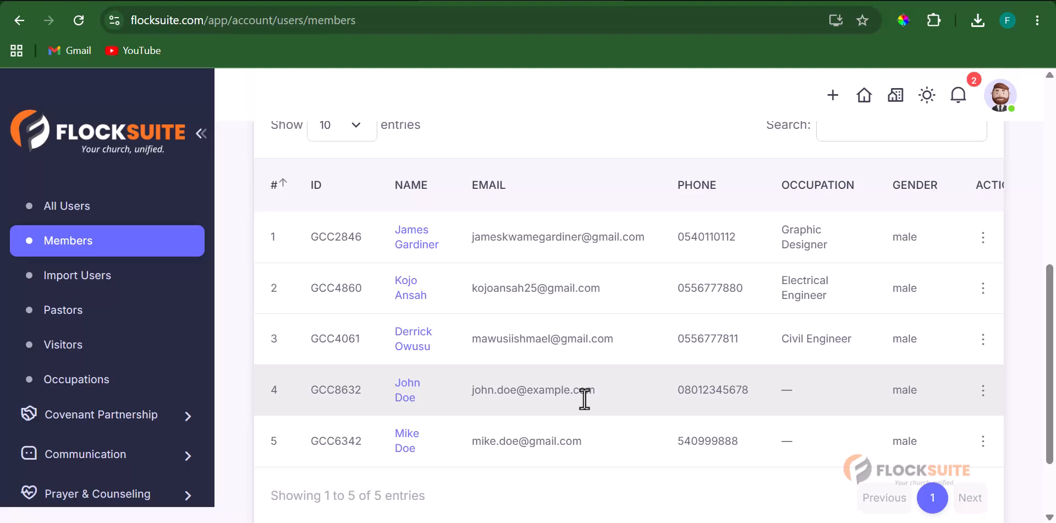